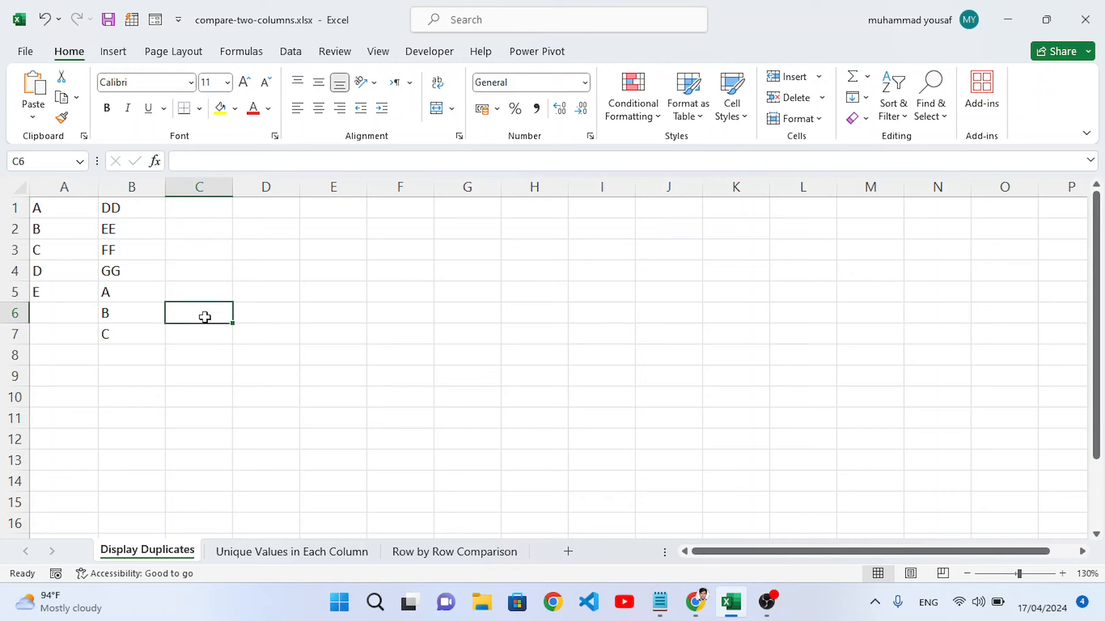
Begin a MATCH formula in cell C1 with A1 as the lookup value.
{"action": "left_click", "coordinate": [187, 214]}
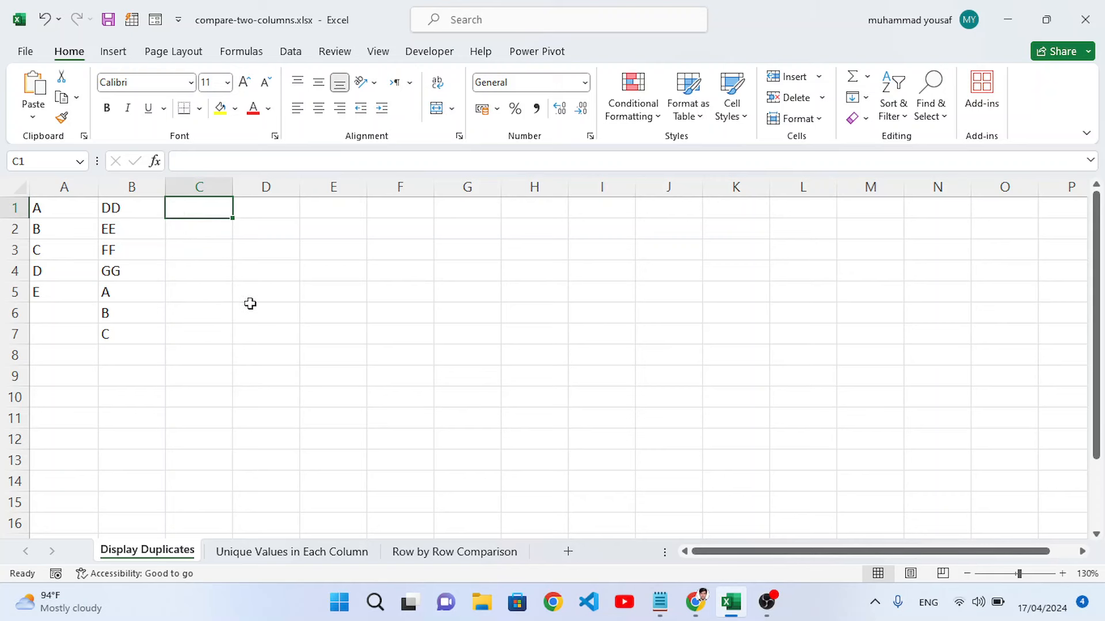
{"action": "left_click_drag", "start_coordinate": [59, 206], "coordinate": [115, 334]}
{"action": "left_click", "coordinate": [194, 216]}
{"action": "type", "text": "="}
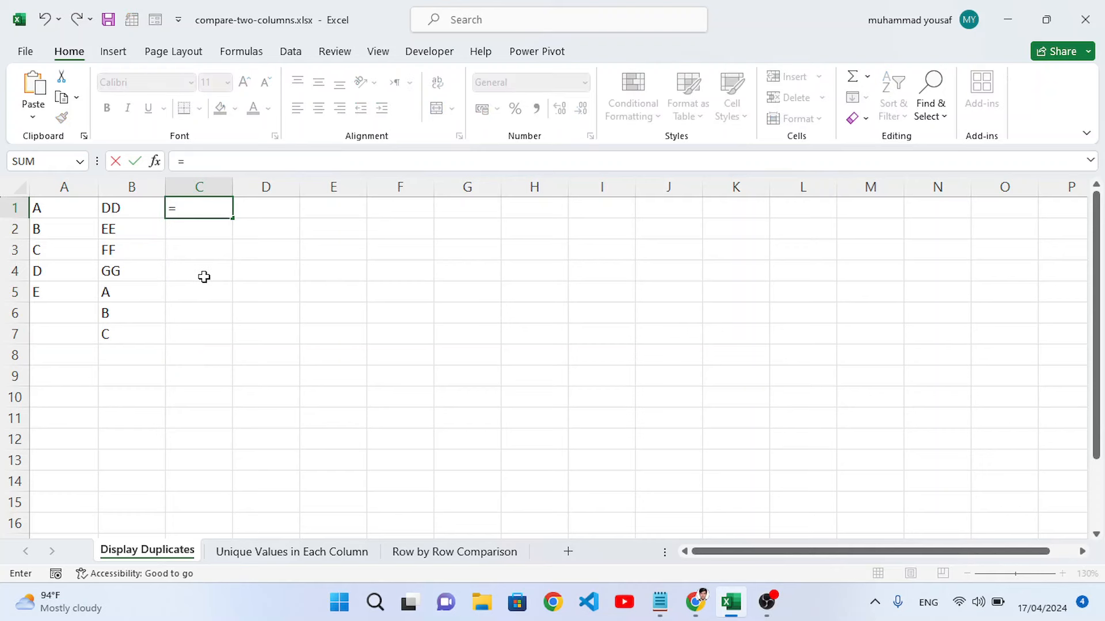
{"action": "type", "text": "math"}
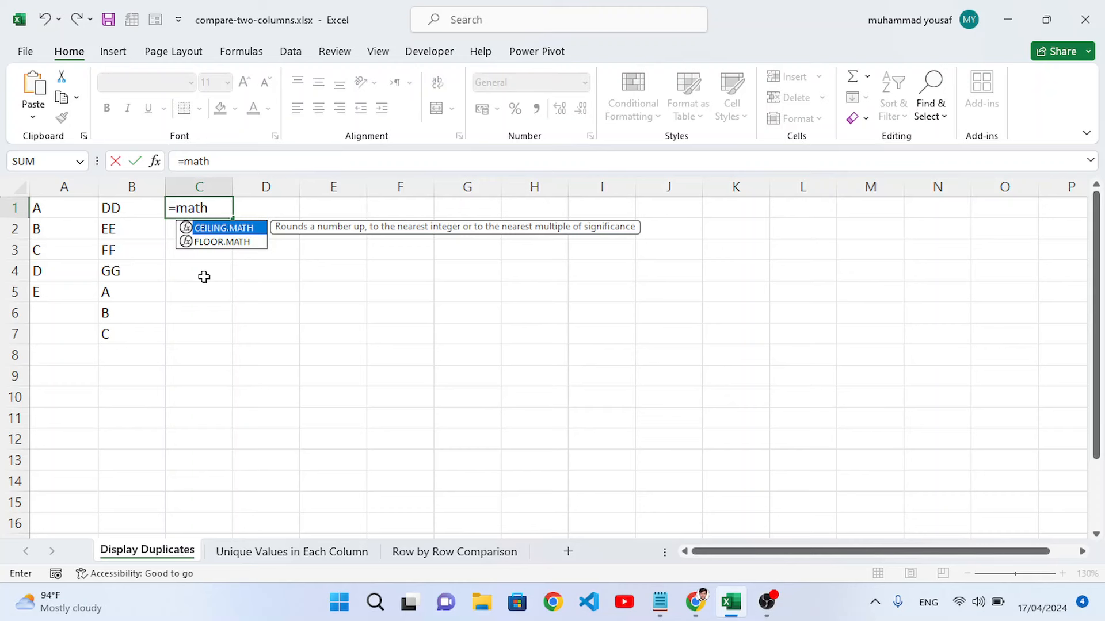
{"action": "key", "text": "BackSpace"}
{"action": "type", "text": "c"}
{"action": "key", "text": "Tab"}
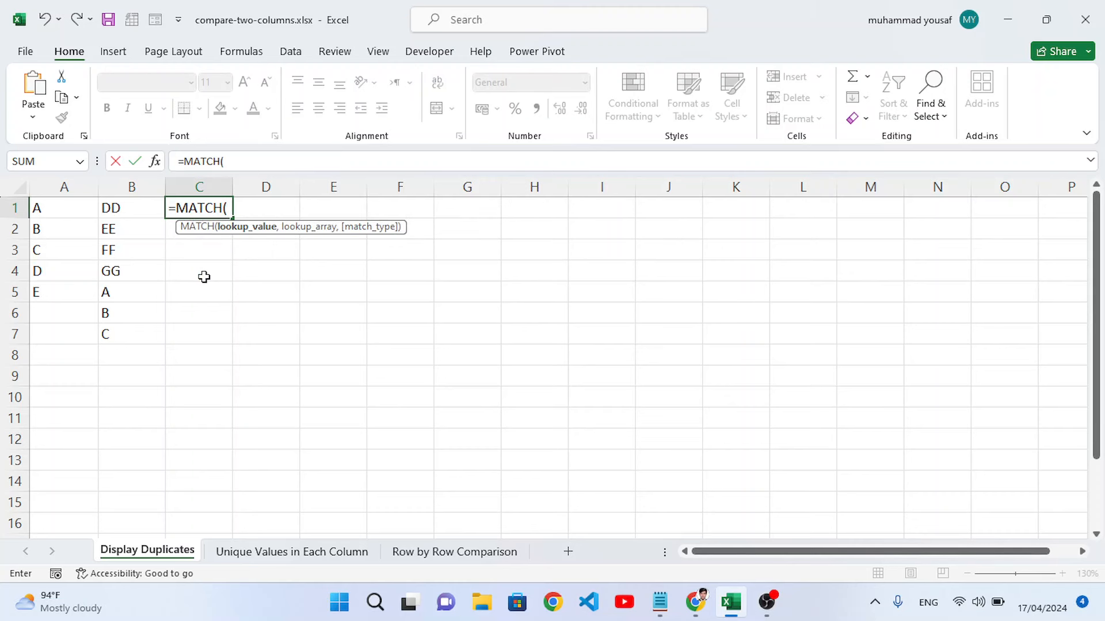
{"action": "left_click", "coordinate": [48, 213]}
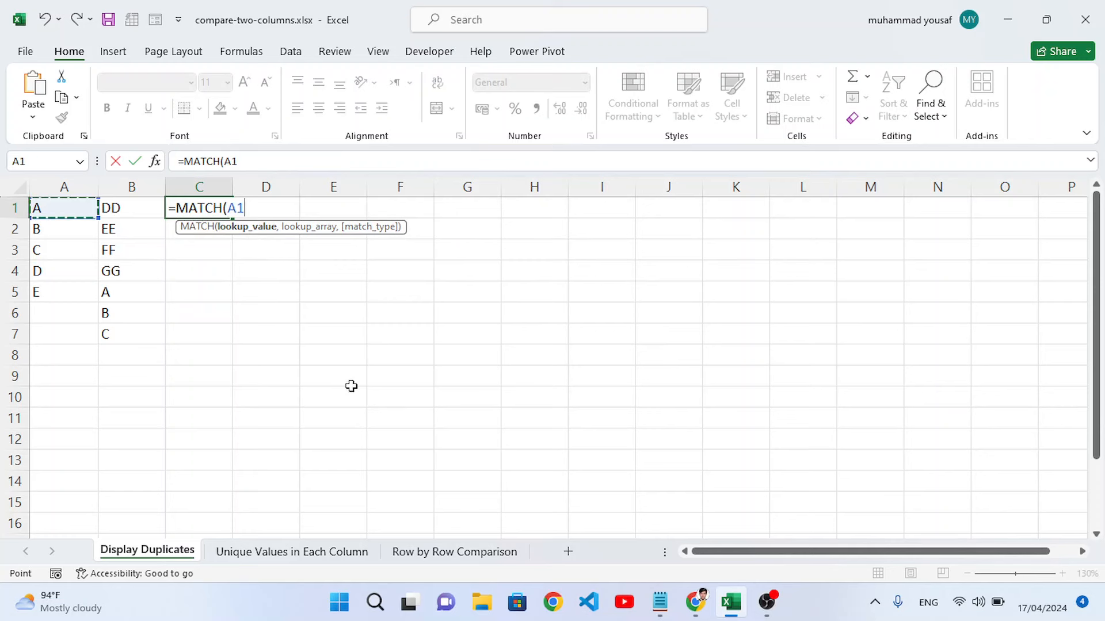
{"action": "type", "text": ","}
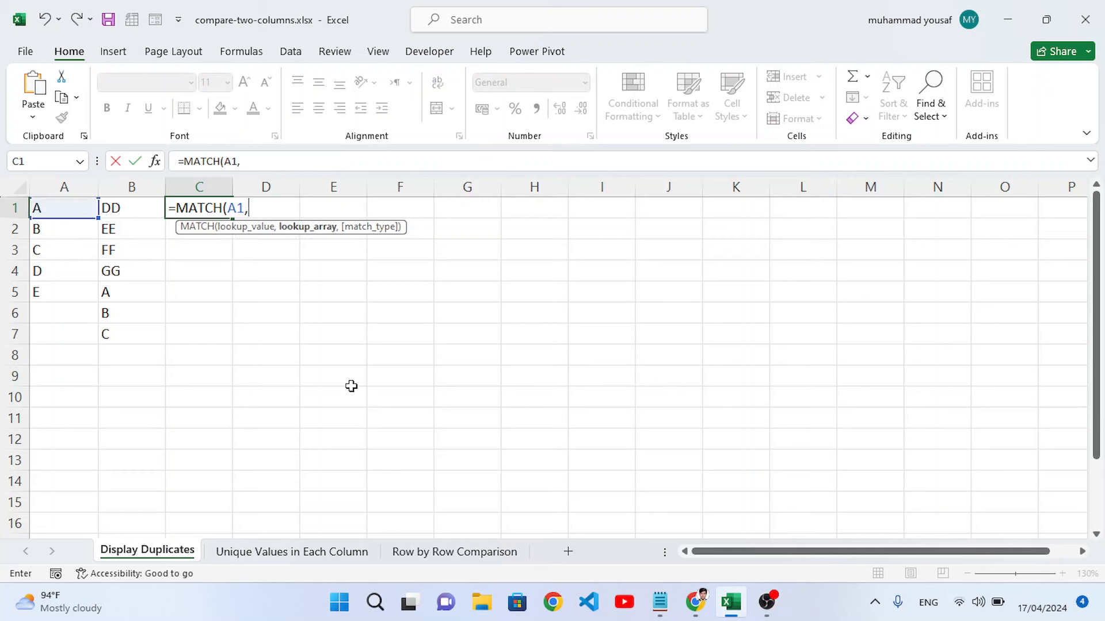
Complete the C1 formula with the absolute lookup array $B$1:$B$7 and exact match type 0.
{"action": "left_click_drag", "start_coordinate": [129, 209], "coordinate": [128, 327]}
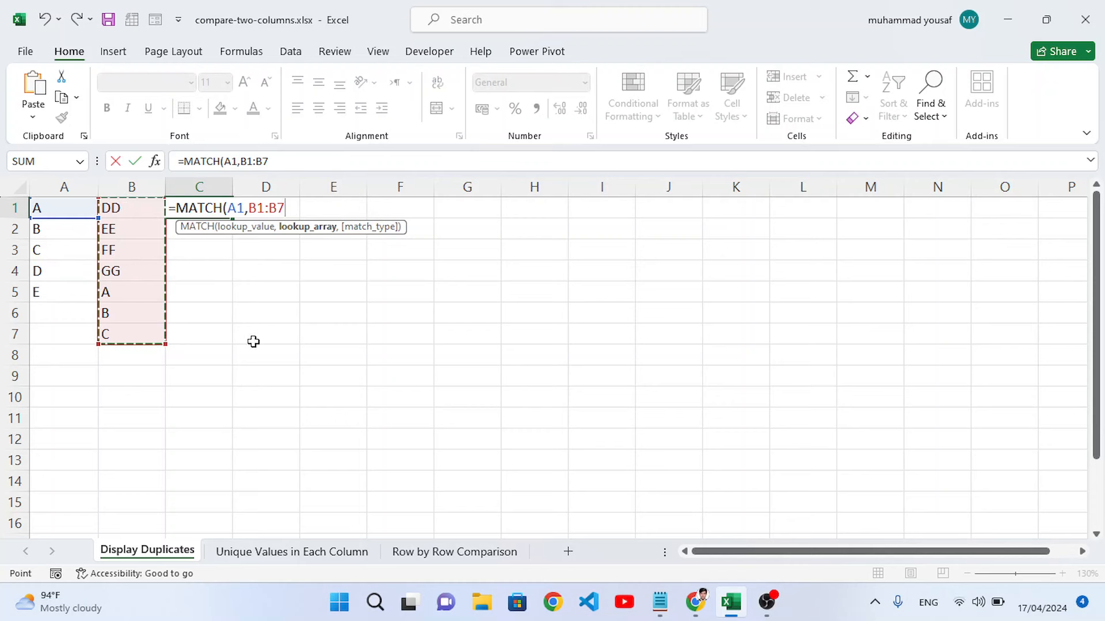
{"action": "key", "text": "F4"}
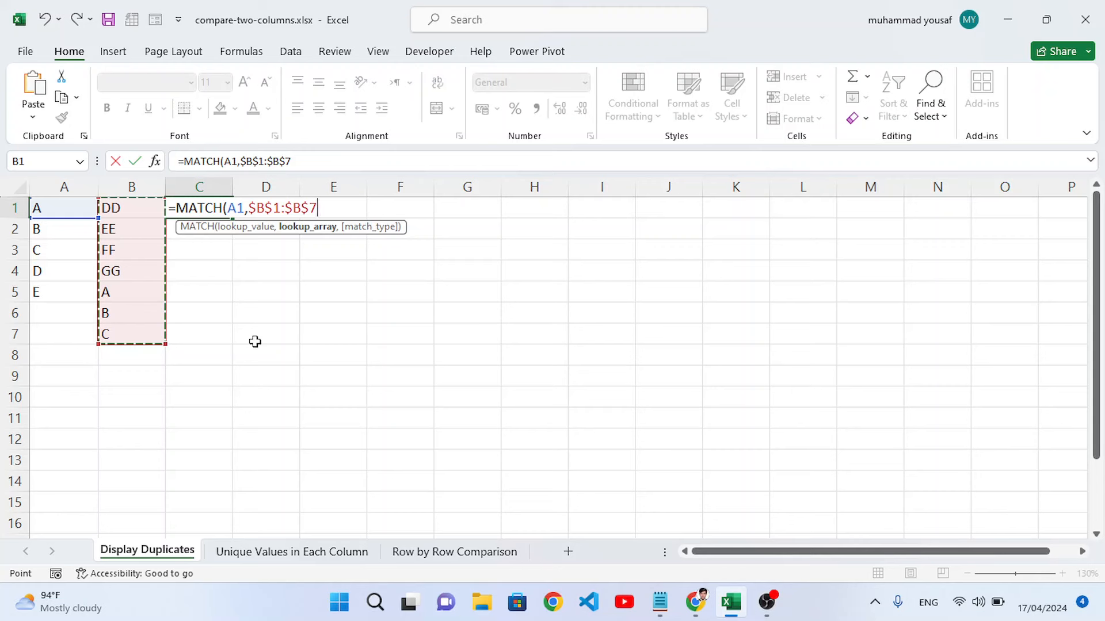
{"action": "type", "text": ","}
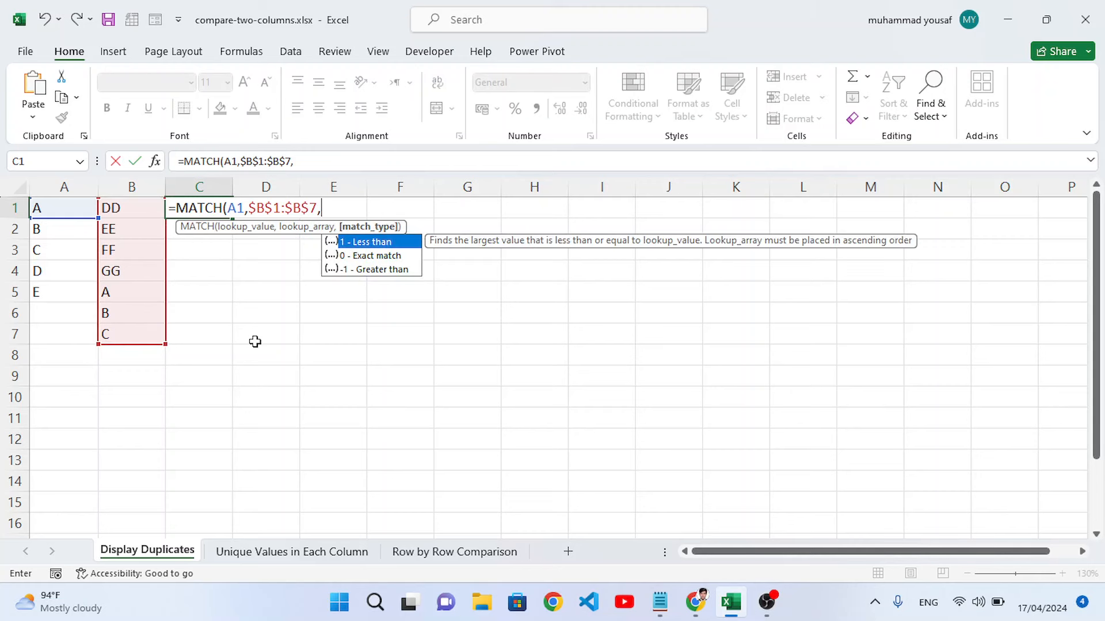
{"action": "key", "text": "Down"}
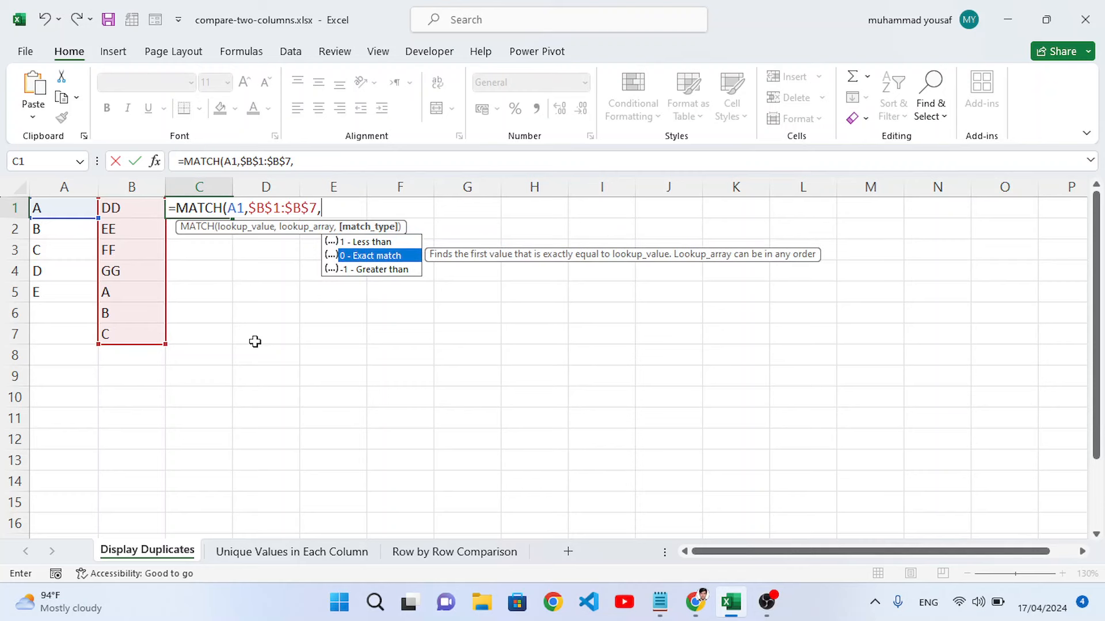
{"action": "key", "text": "Tab"}
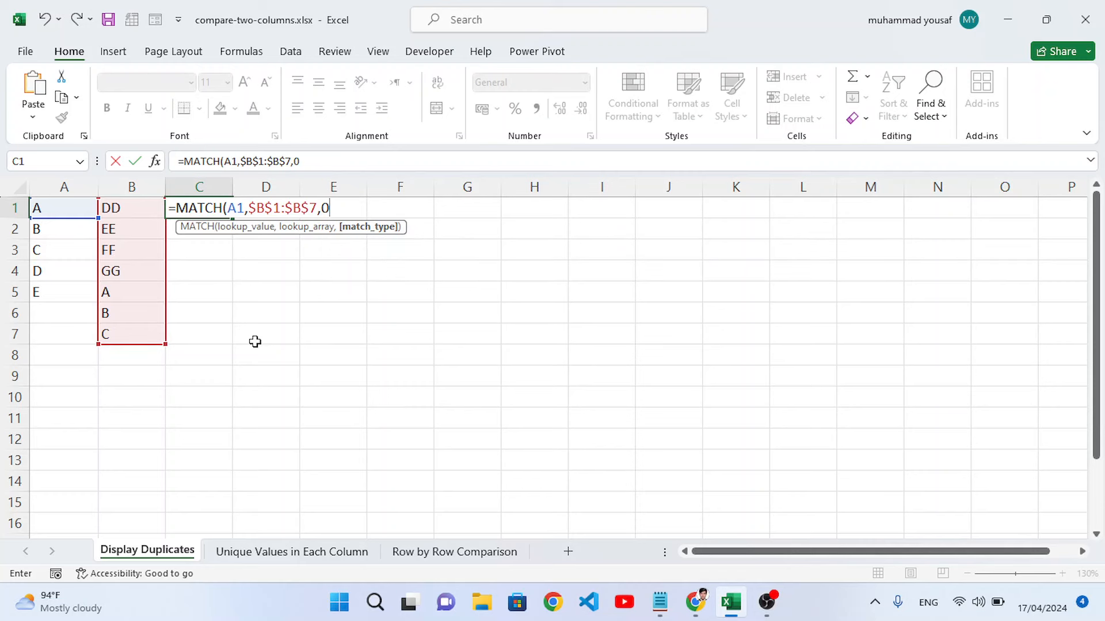
{"action": "type", "text": ")"}
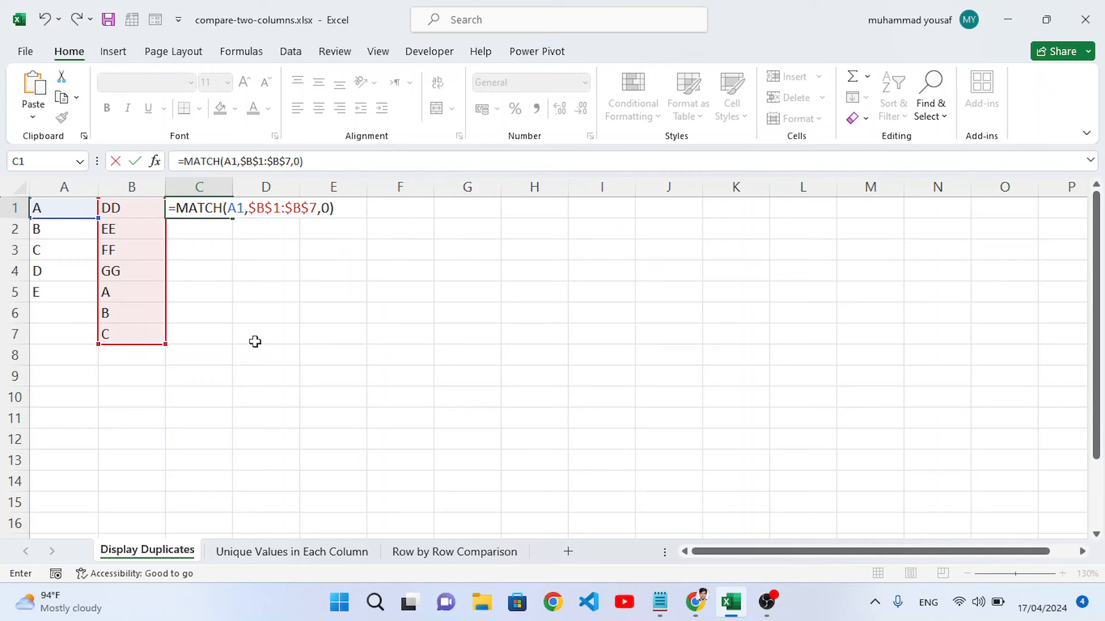
{"action": "key", "text": "Return"}
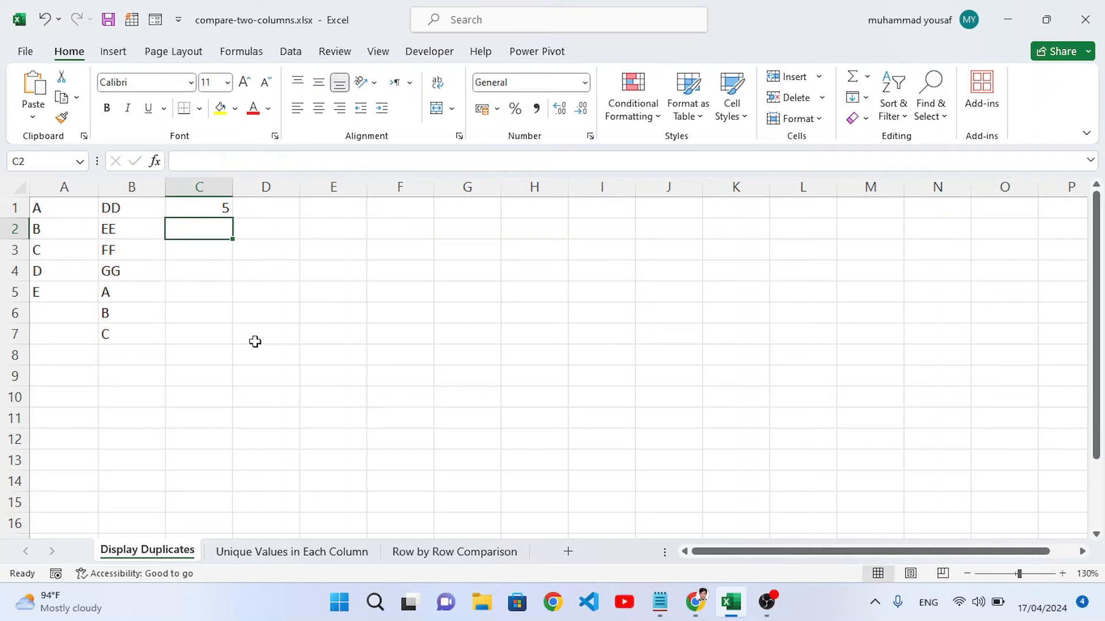
Compare the MATCH result in C1 with the value in A1 and its position among the column B entries.
{"action": "left_click", "coordinate": [222, 210]}
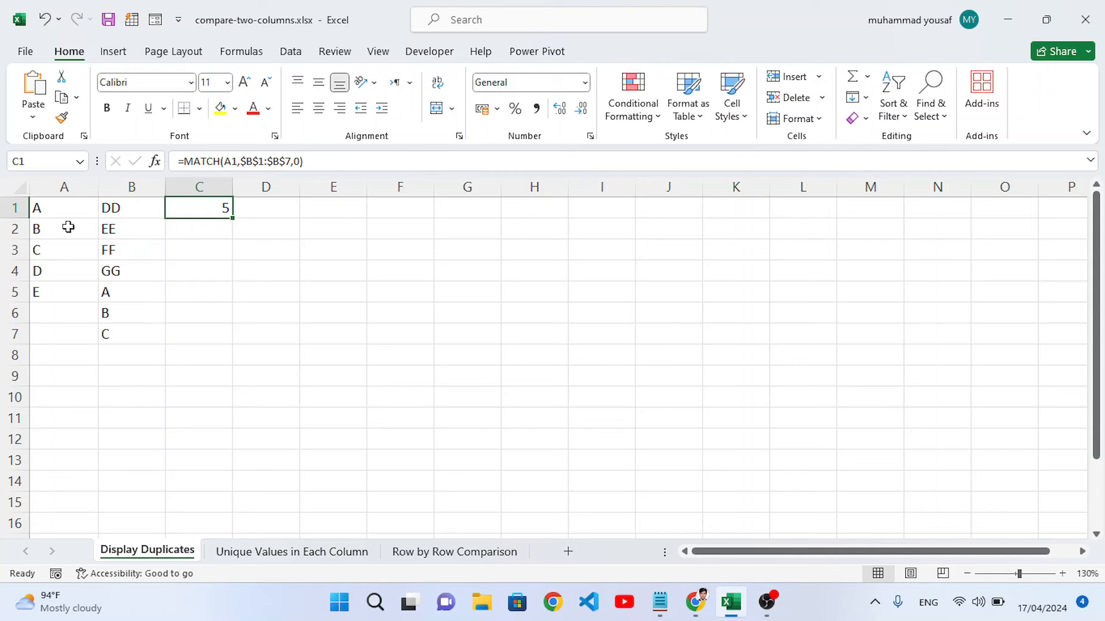
{"action": "left_click", "coordinate": [60, 209]}
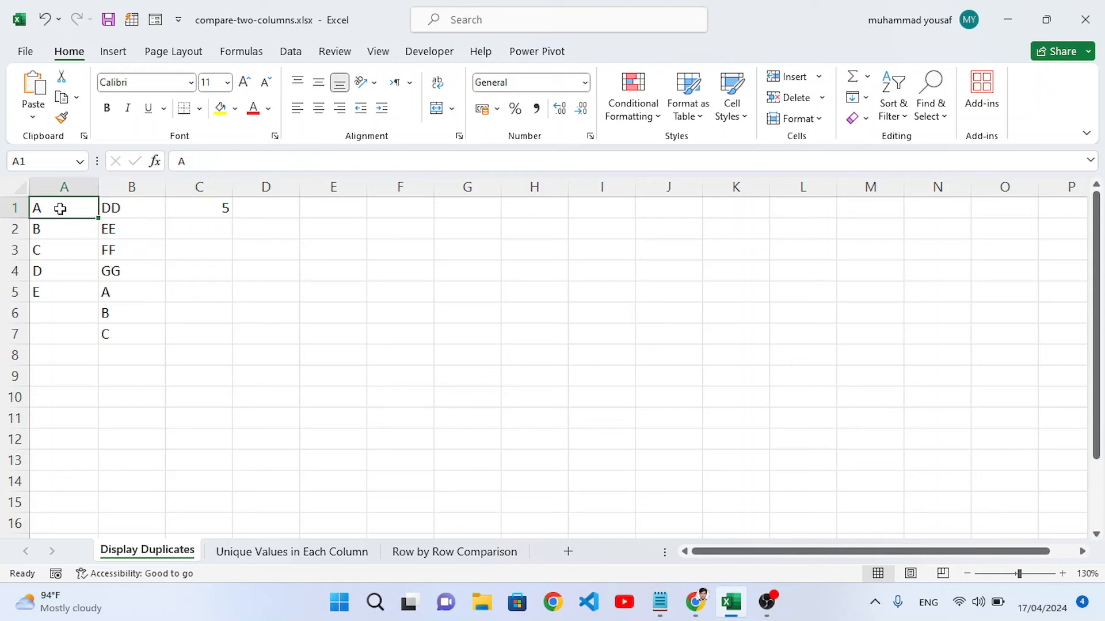
{"action": "left_click", "coordinate": [121, 297]}
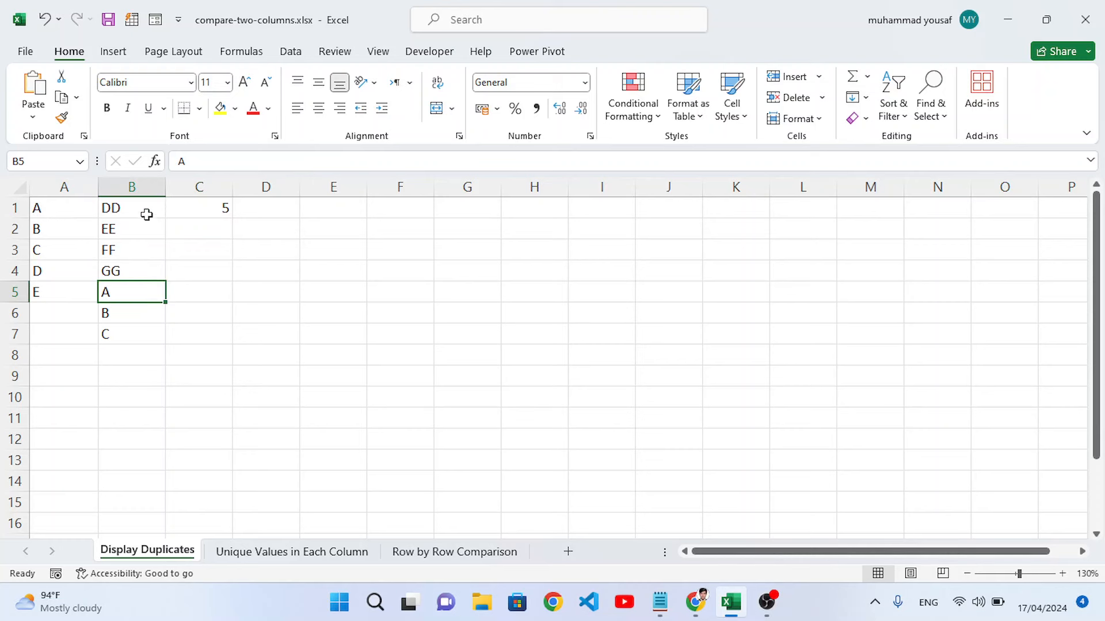
{"action": "left_click", "coordinate": [120, 210]}
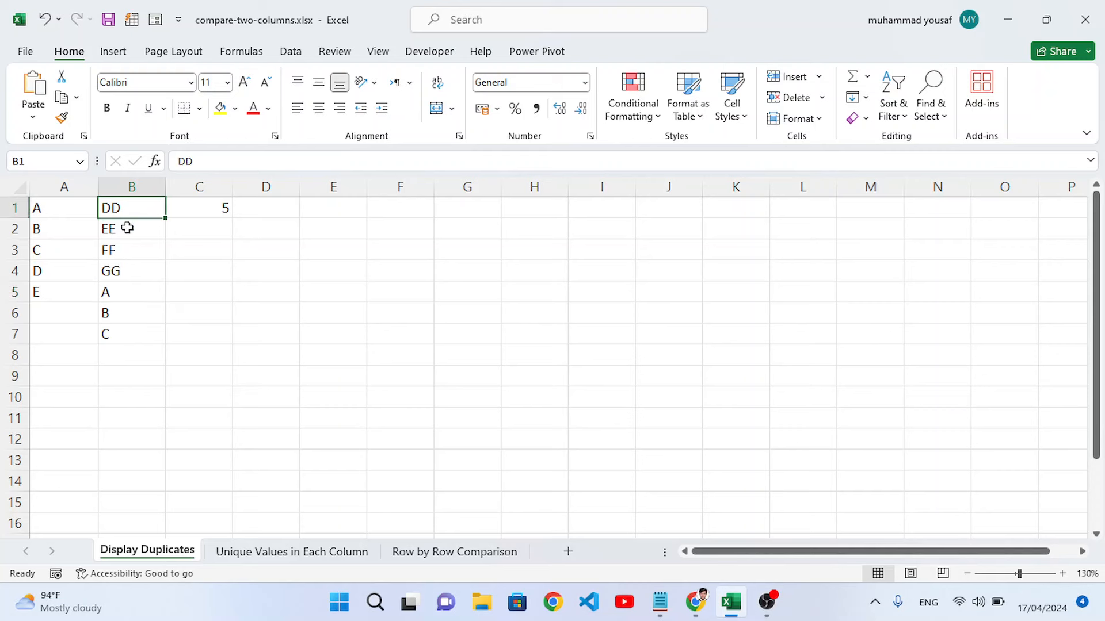
{"action": "left_click", "coordinate": [128, 228]}
{"action": "left_click", "coordinate": [125, 249]}
{"action": "left_click", "coordinate": [117, 273]}
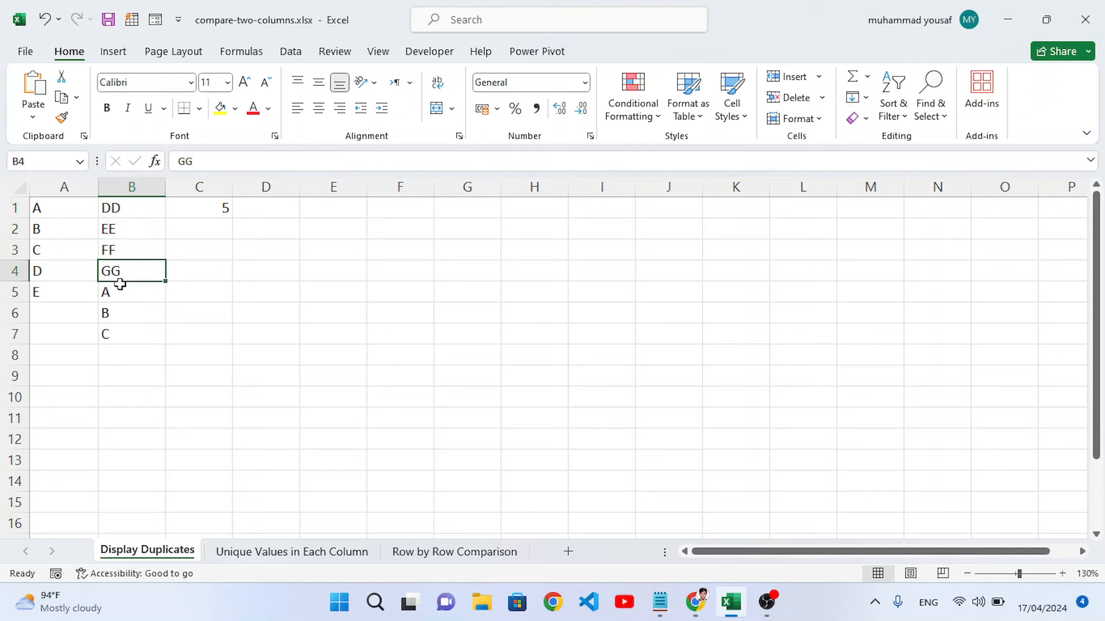
{"action": "left_click", "coordinate": [113, 311]}
{"action": "left_click", "coordinate": [109, 296]}
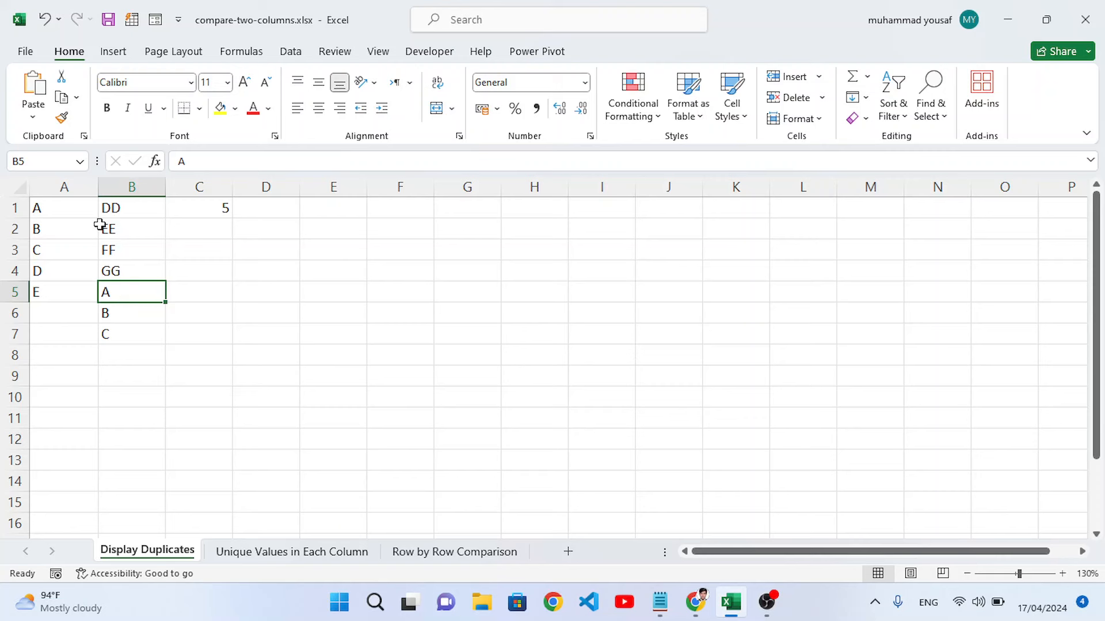
{"action": "left_click", "coordinate": [217, 211]}
{"action": "left_click", "coordinate": [114, 292]}
Fill the MATCH formula from C1 down through C3.
{"action": "left_click", "coordinate": [217, 208]}
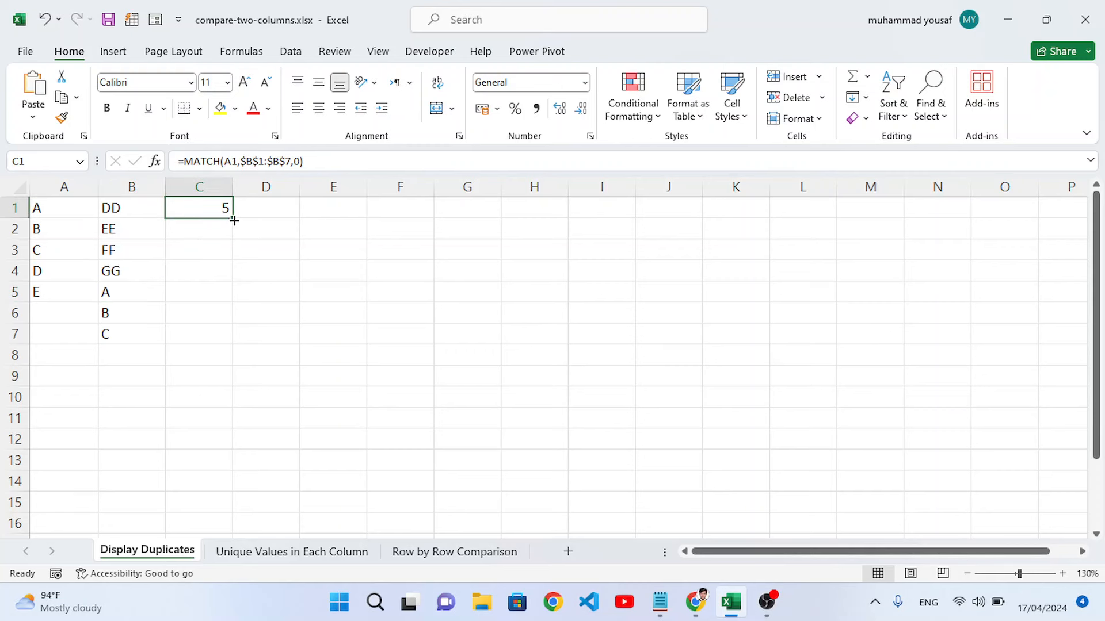
{"action": "left_click_drag", "start_coordinate": [232, 218], "coordinate": [233, 258]}
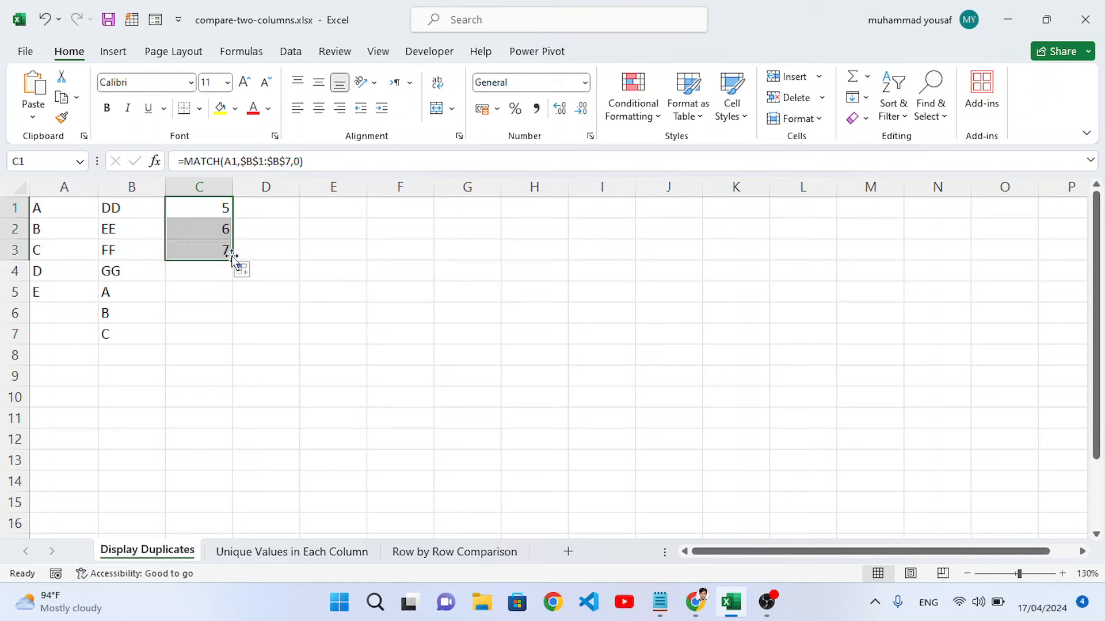
Compare the values in A2 and A3 with their positions in column B.
{"action": "left_click", "coordinate": [63, 231]}
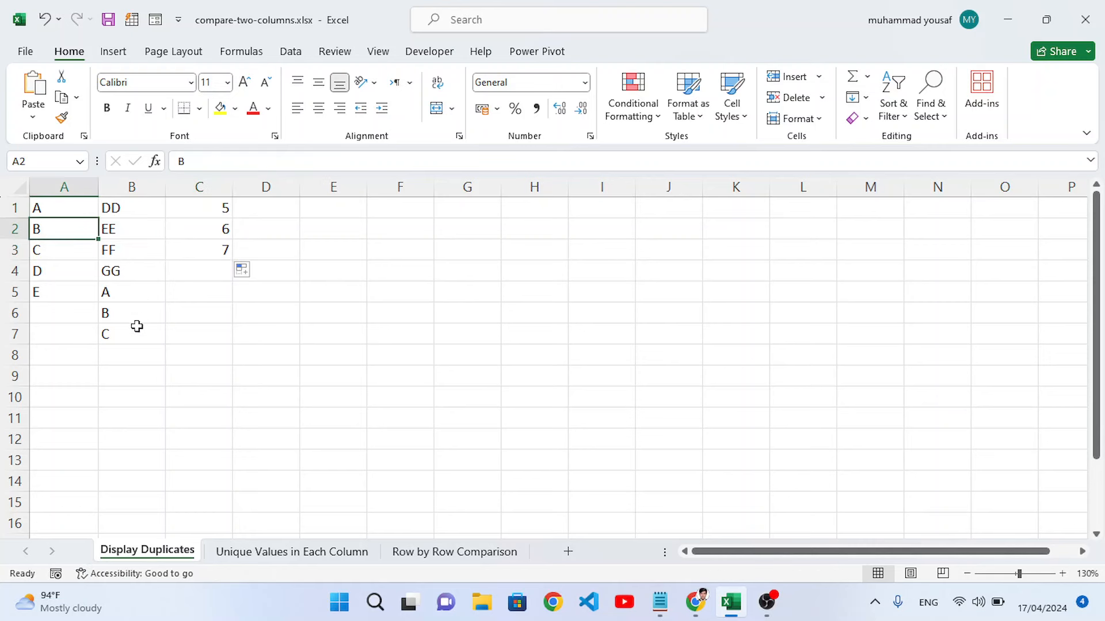
{"action": "left_click", "coordinate": [60, 249]}
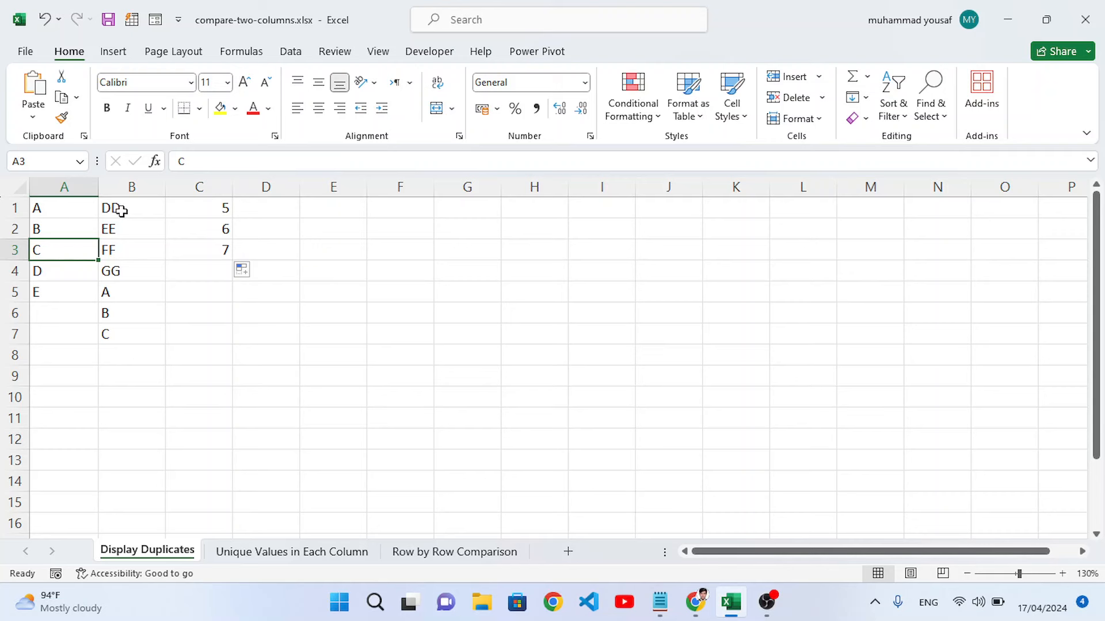
{"action": "left_click_drag", "start_coordinate": [115, 210], "coordinate": [128, 301]}
{"action": "left_click", "coordinate": [124, 239]}
{"action": "left_click", "coordinate": [61, 232]}
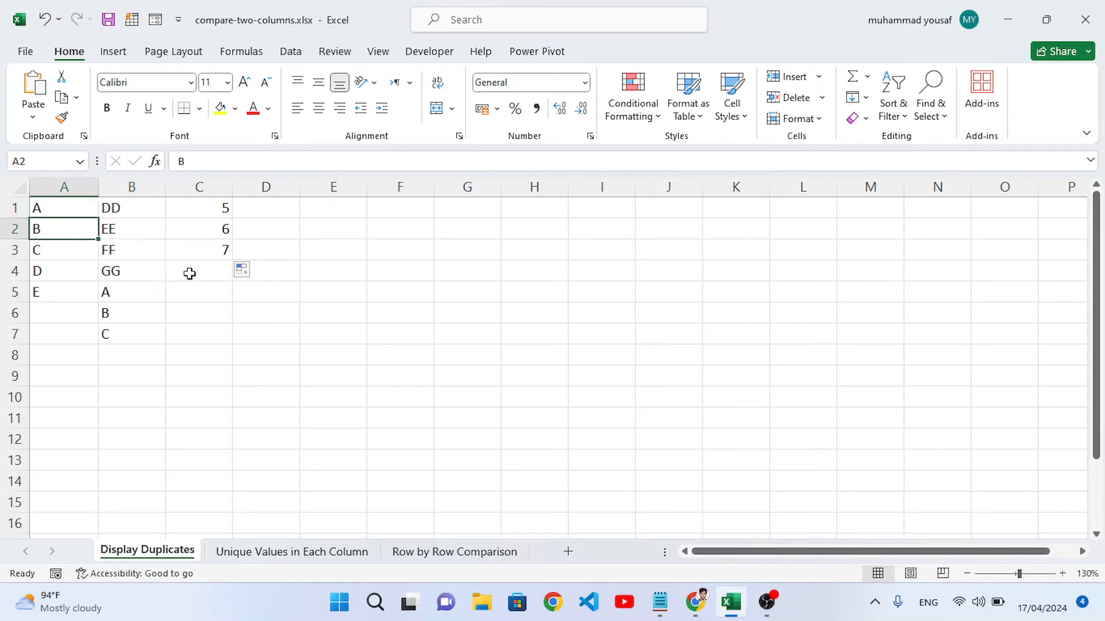
{"action": "left_click", "coordinate": [110, 313]}
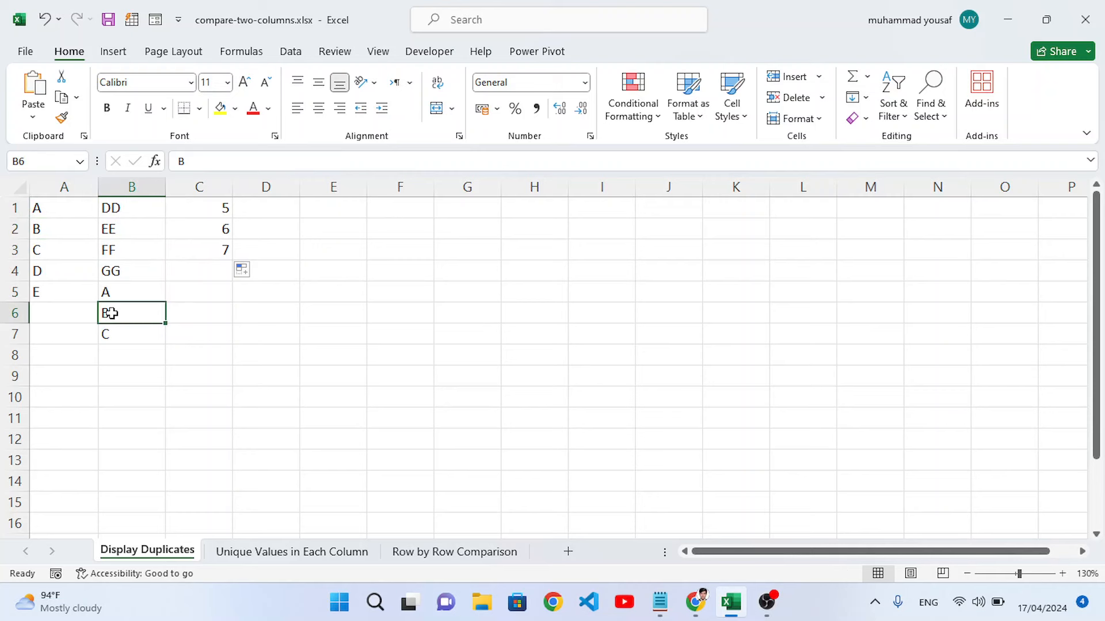
{"action": "left_click", "coordinate": [57, 252]}
{"action": "left_click", "coordinate": [122, 335]}
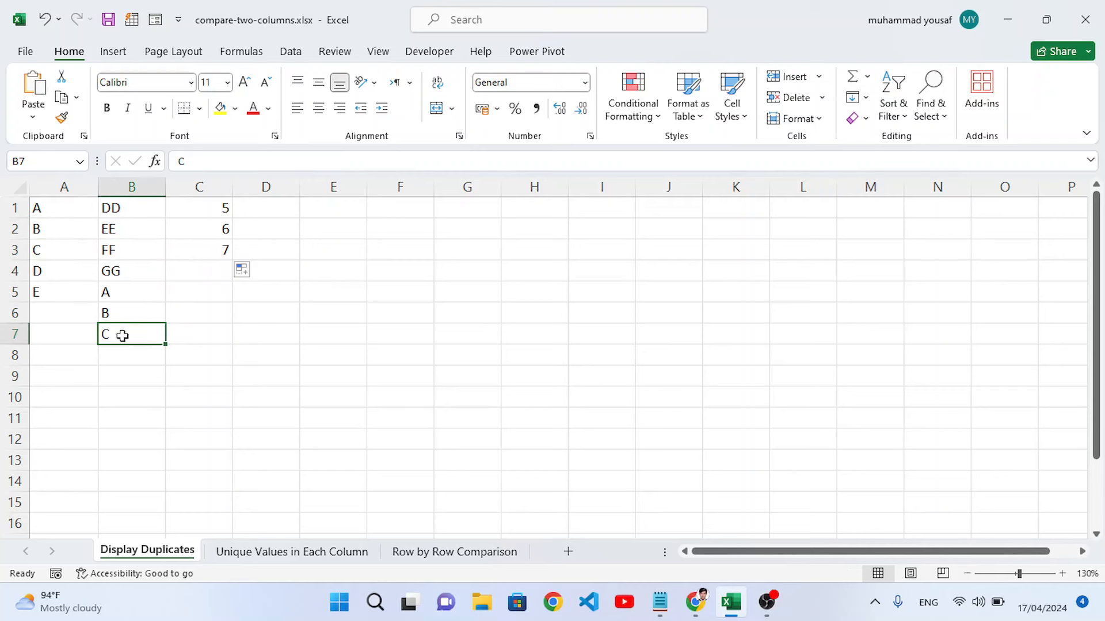
Extend the MATCH formula from C3 down through C7.
{"action": "left_click", "coordinate": [212, 212]}
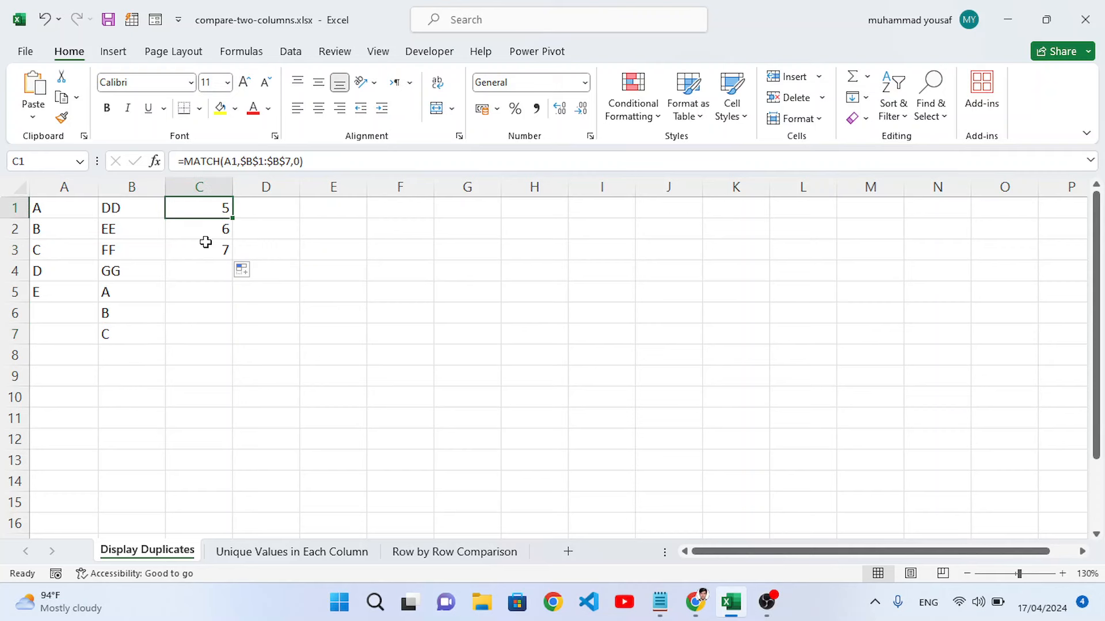
{"action": "left_click", "coordinate": [210, 250]}
{"action": "left_click_drag", "start_coordinate": [232, 260], "coordinate": [222, 340]}
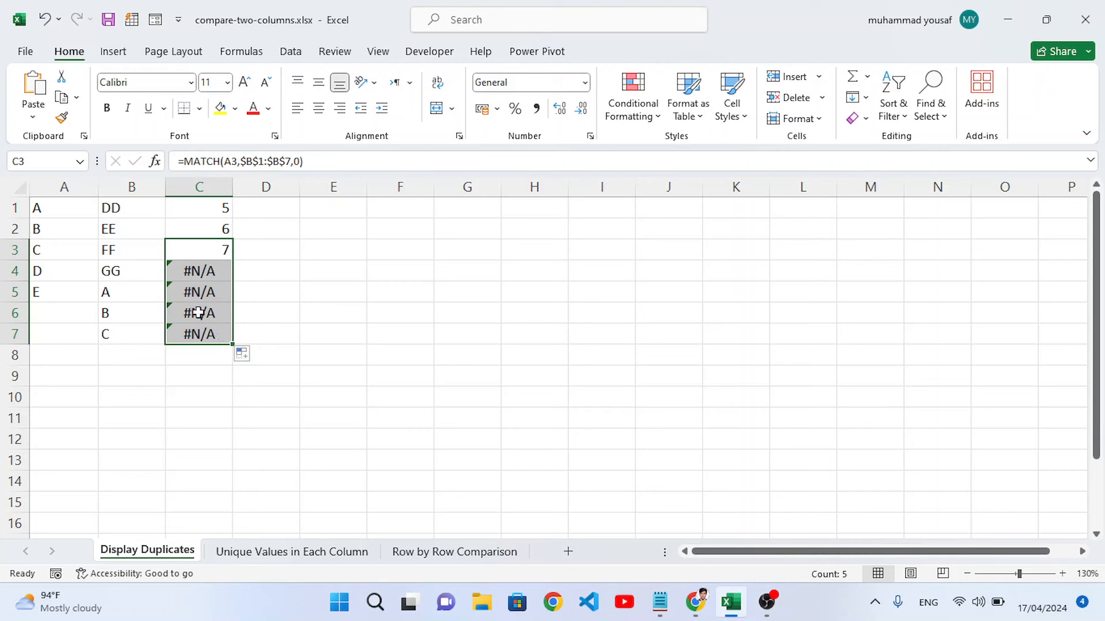
Check the cells A4 to A7 against the column B list and the formula results in column C.
{"action": "left_click", "coordinate": [227, 310]}
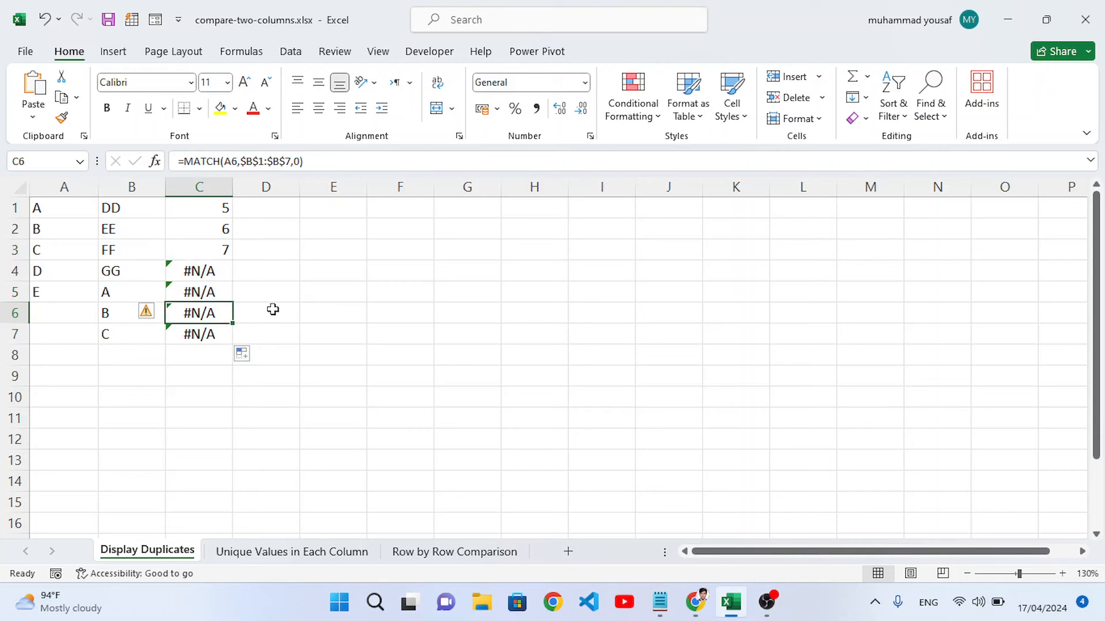
{"action": "left_click", "coordinate": [45, 267]}
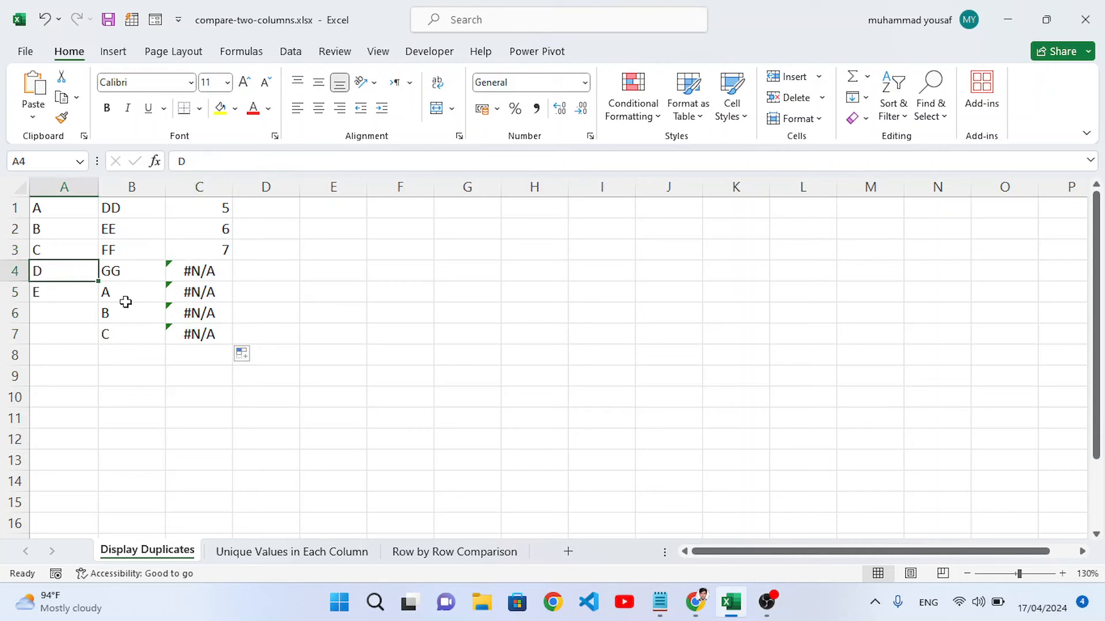
{"action": "left_click", "coordinate": [48, 292]}
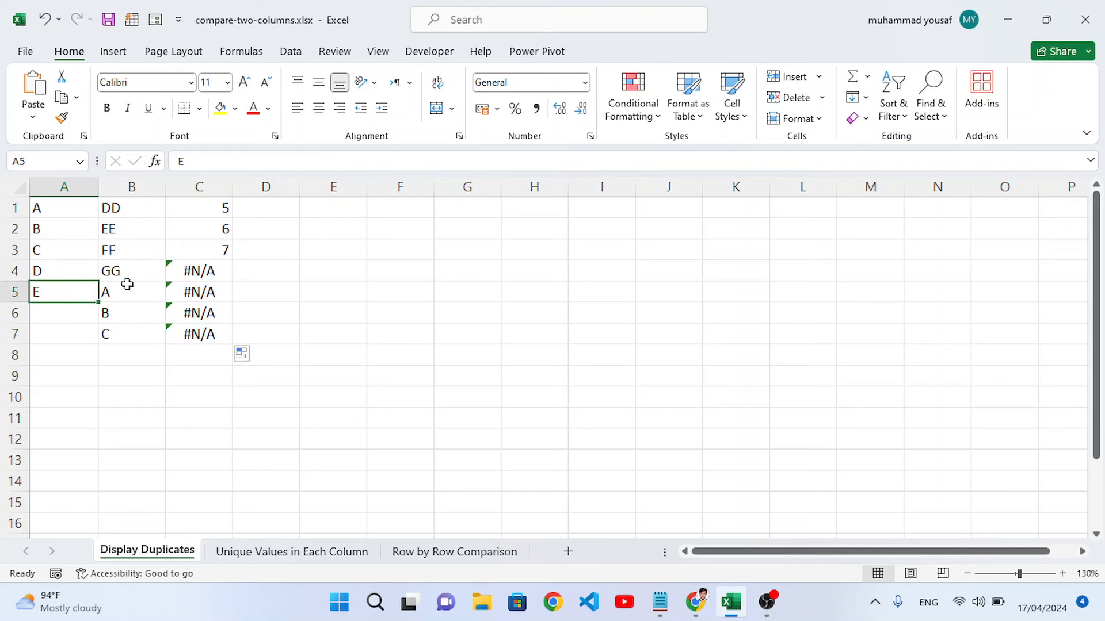
{"action": "left_click", "coordinate": [75, 314]}
{"action": "left_click", "coordinate": [75, 338]}
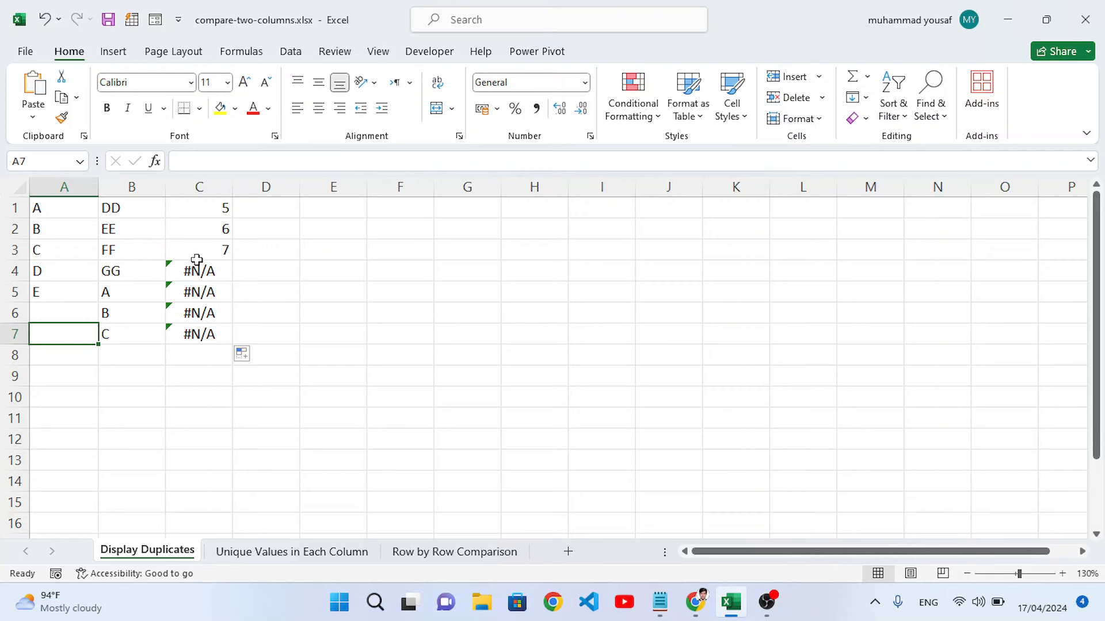
Wrap the MATCH formula in C1 in ISERROR so it reads =ISERROR(MATCH(A1,$B$1:$B$7,0)).
{"action": "left_click", "coordinate": [209, 207]}
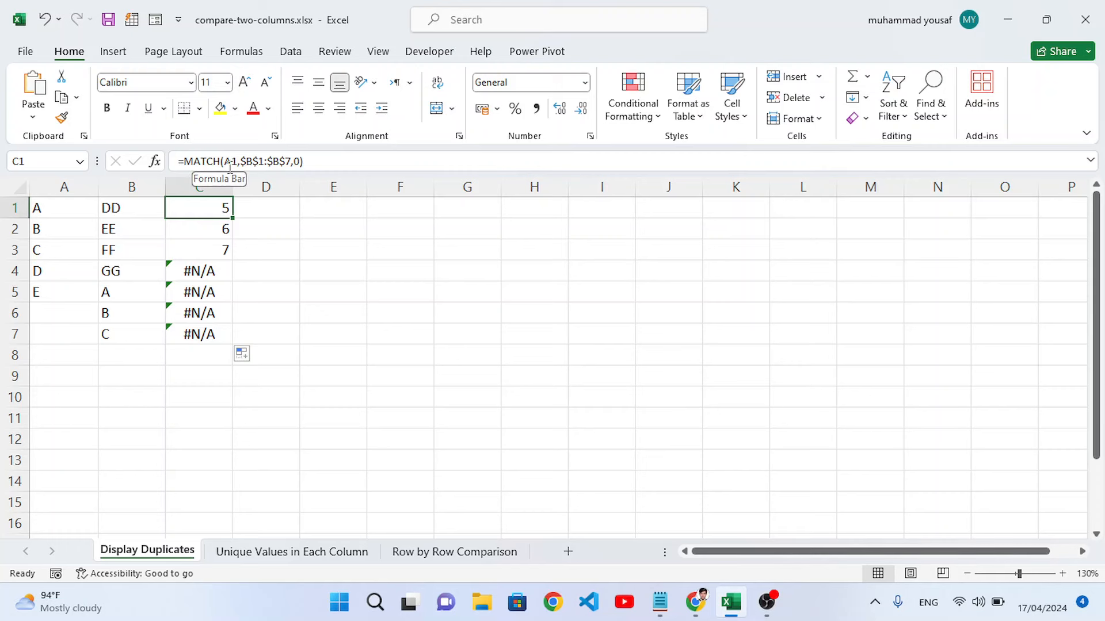
{"action": "left_click", "coordinate": [180, 161]}
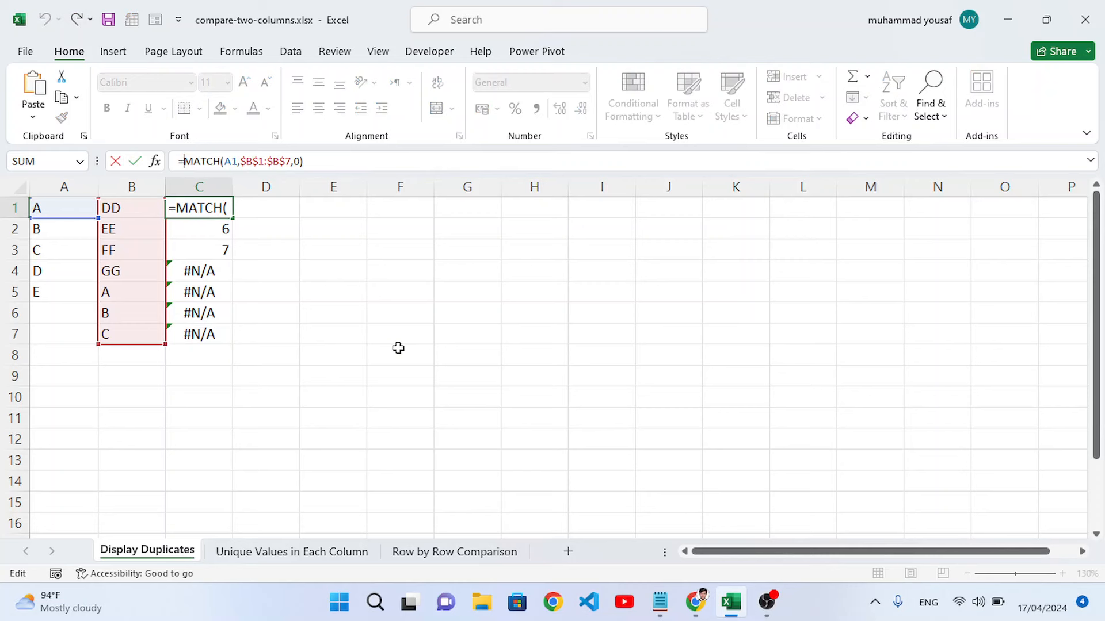
{"action": "type", "text": "iser"}
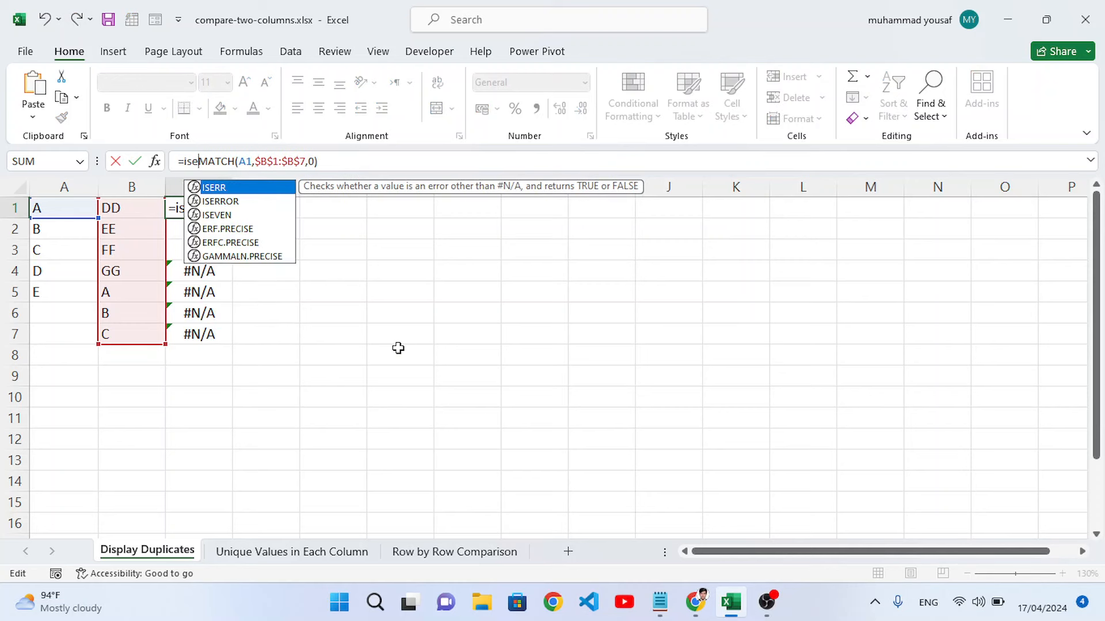
{"action": "key", "text": "Down"}
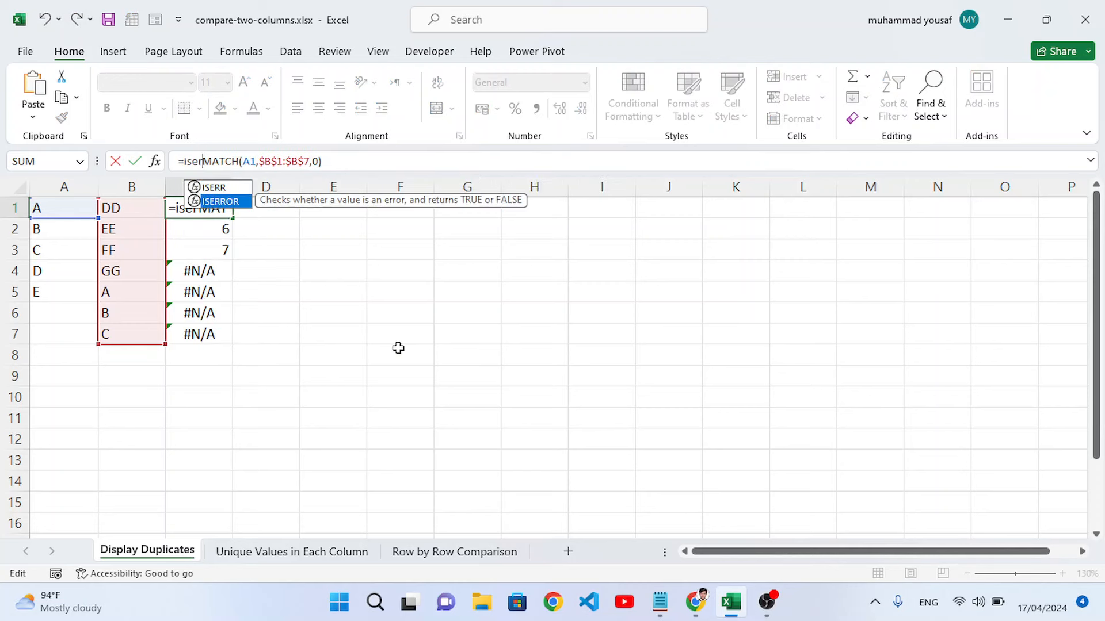
{"action": "key", "text": "Tab"}
{"action": "key", "text": "End"}
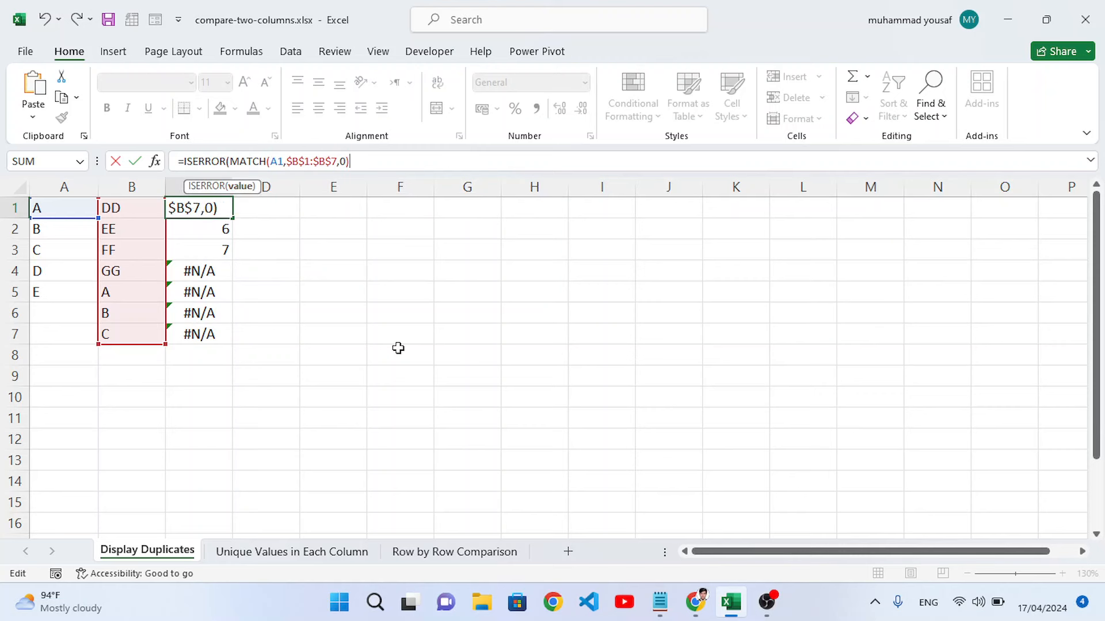
{"action": "type", "text": ")"}
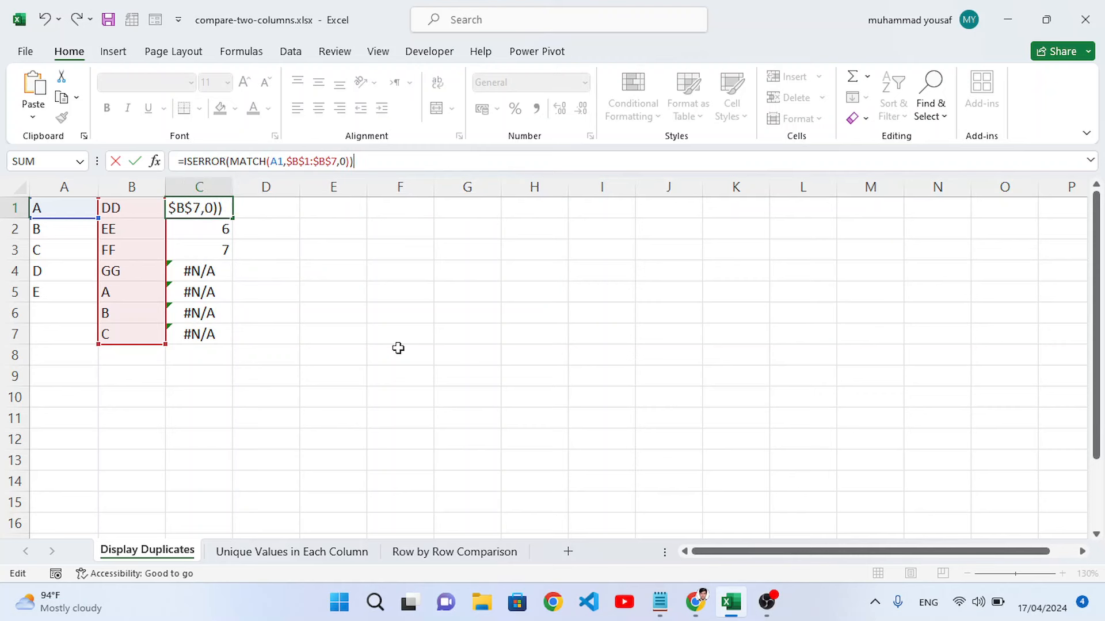
Nest the ISERROR expression in C1 inside an IF function as its logical test.
{"action": "key", "text": "Left"}
{"action": "key", "text": "Left"}
{"action": "key", "text": "Left"}
{"action": "key", "text": "Left"}
{"action": "key", "text": "Left"}
{"action": "key", "text": "Left"}
{"action": "key", "text": "Left"}
{"action": "key", "text": "Left"}
{"action": "key", "text": "Left"}
{"action": "key", "text": "Left"}
{"action": "key", "text": "Left"}
{"action": "key", "text": "Left"}
{"action": "key", "text": "Left"}
{"action": "key", "text": "Left"}
{"action": "key", "text": "Left"}
{"action": "key", "text": "Left"}
{"action": "key", "text": "Left"}
{"action": "key", "text": "Left"}
{"action": "key", "text": "Left"}
{"action": "key", "text": "Left"}
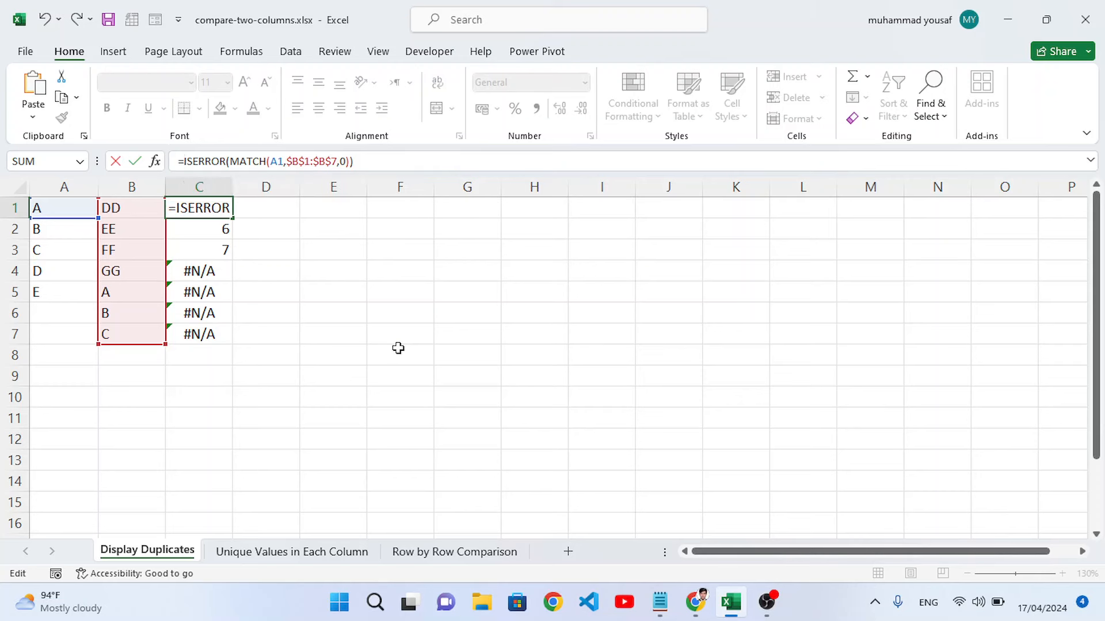
{"action": "type", "text": "IF"}
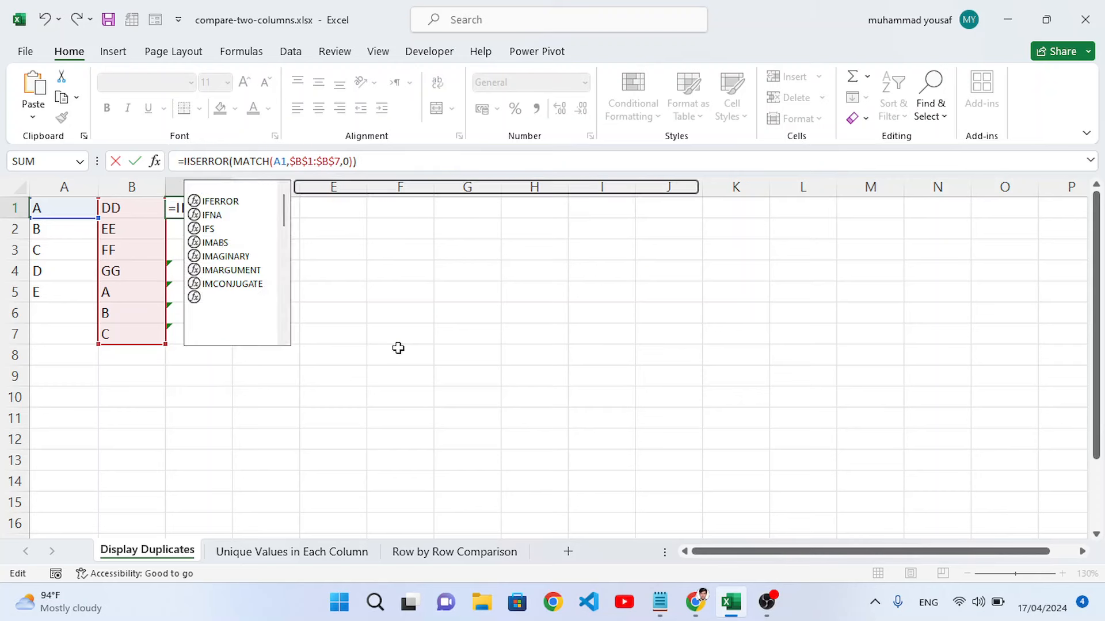
{"action": "type", "text": "("}
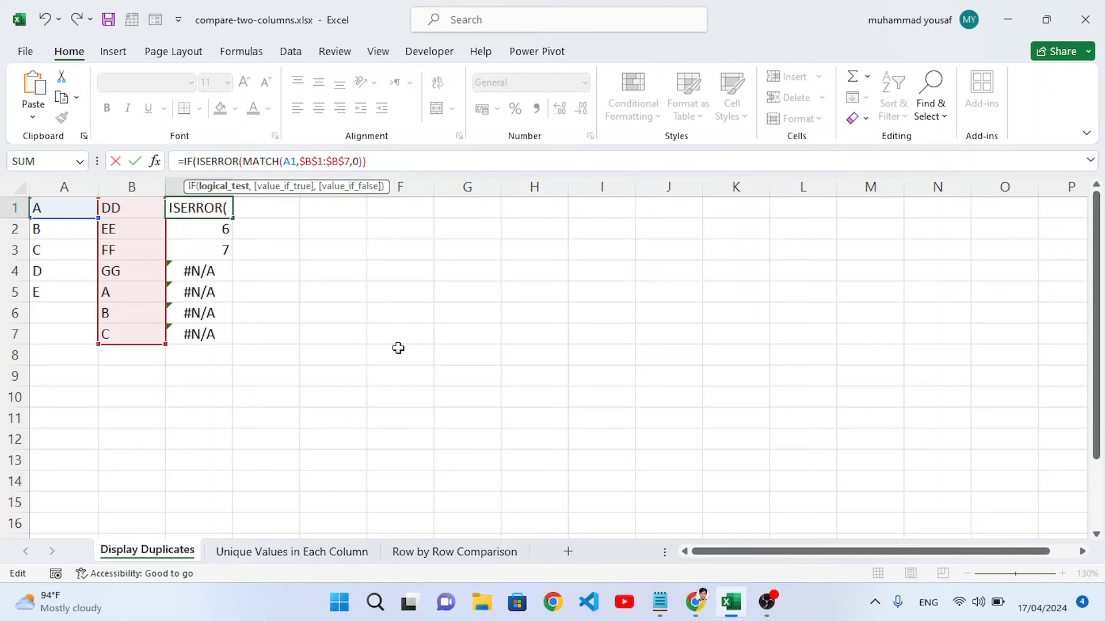
Complete the IF formula in C1 with an empty string "" for true and B1 for false.
{"action": "key", "text": "End"}
{"action": "type", "text": ","}
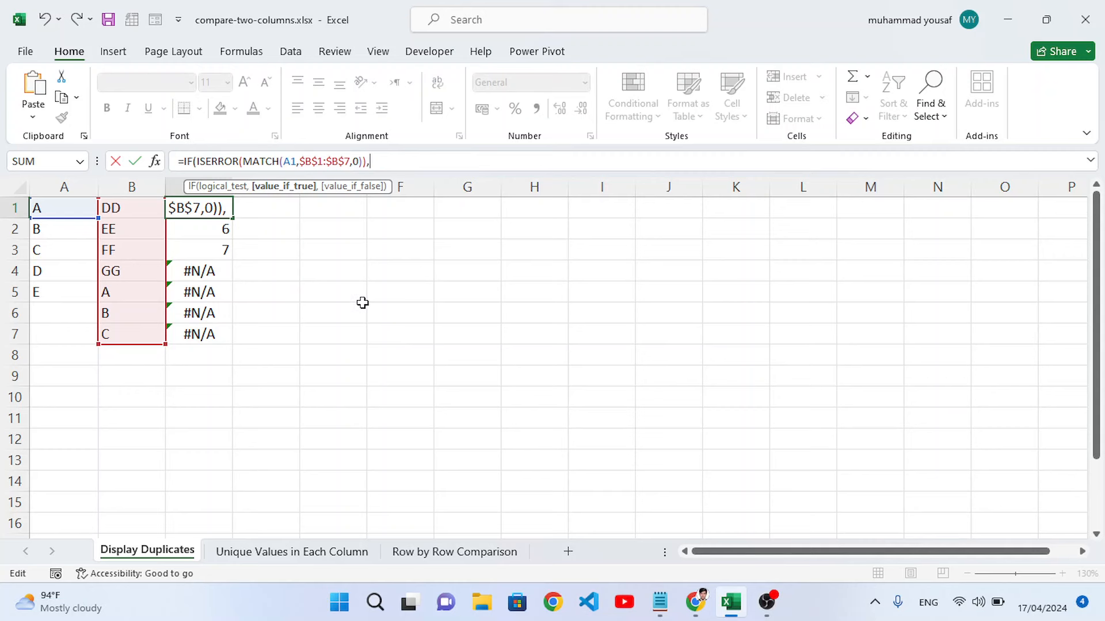
{"action": "type", "text": "\"\","}
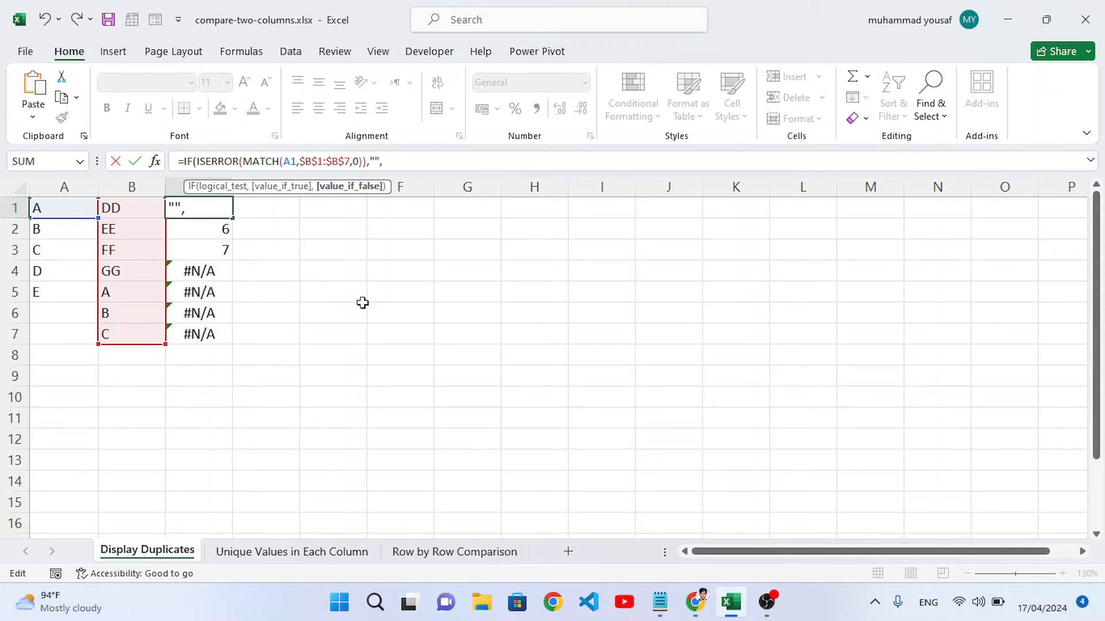
{"action": "left_click", "coordinate": [130, 211]}
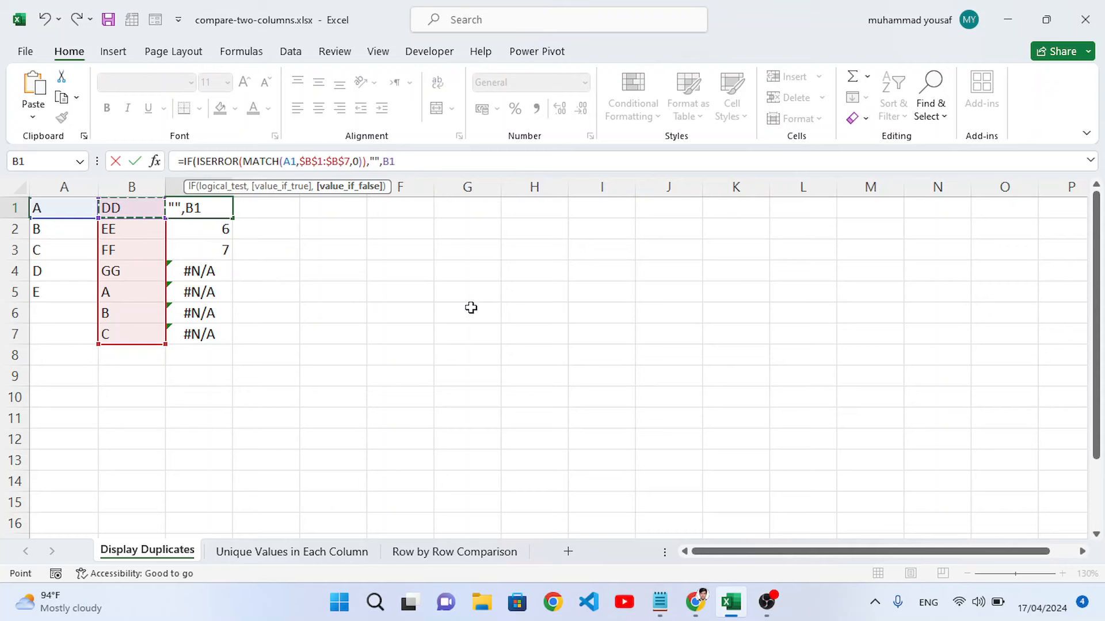
{"action": "type", "text": ")"}
{"action": "key", "text": "Return"}
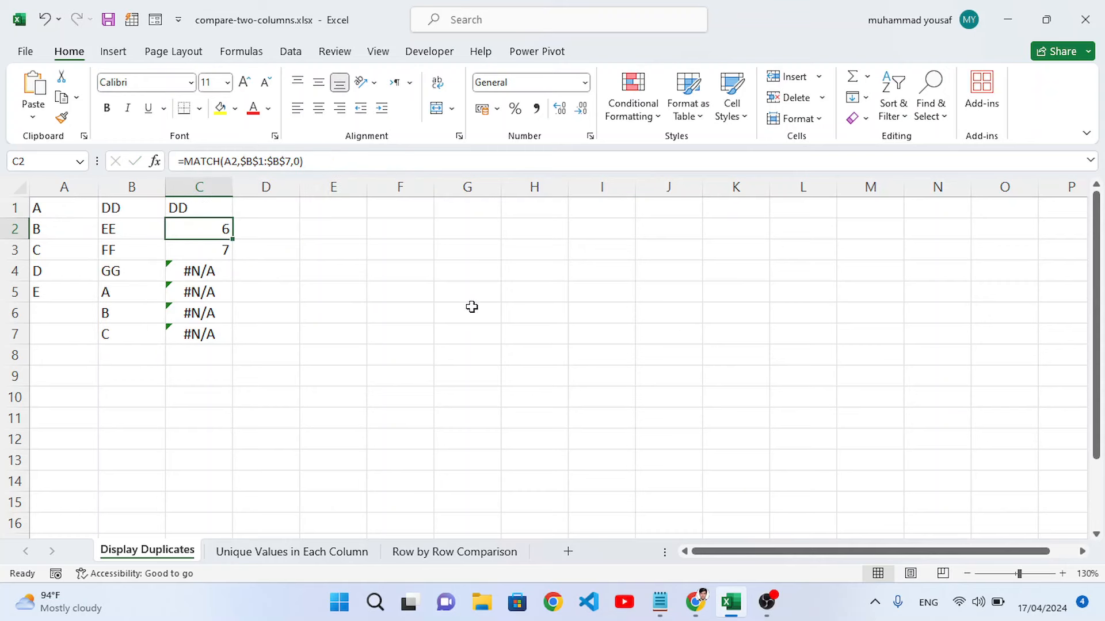
Change the value-if-false argument of the IF formula in C1 to A1.
{"action": "left_click", "coordinate": [219, 206]}
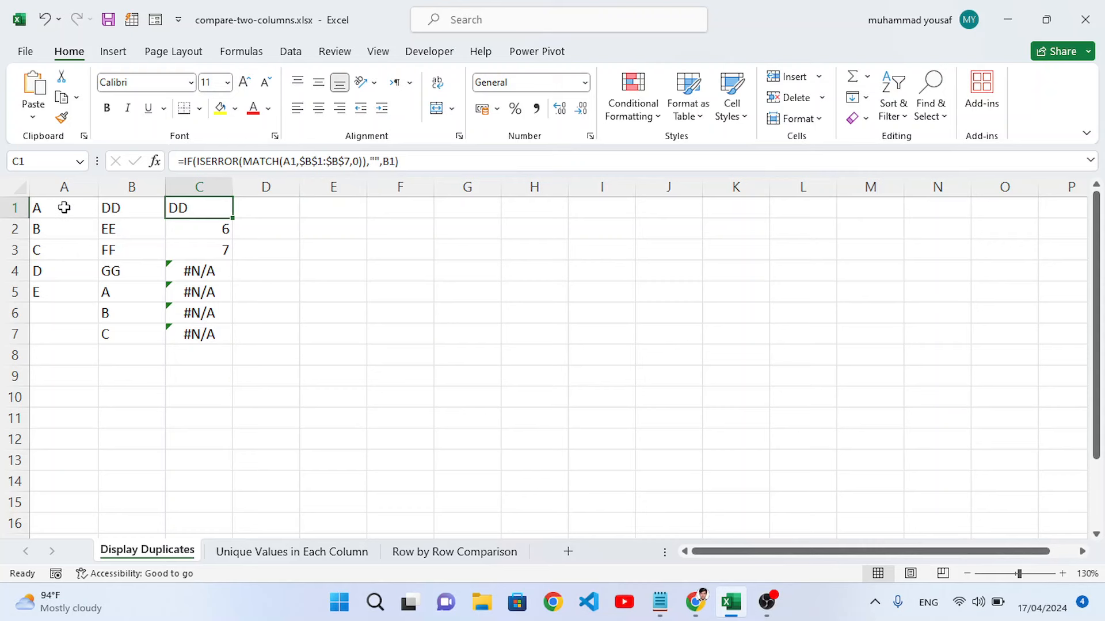
{"action": "left_click", "coordinate": [392, 159]}
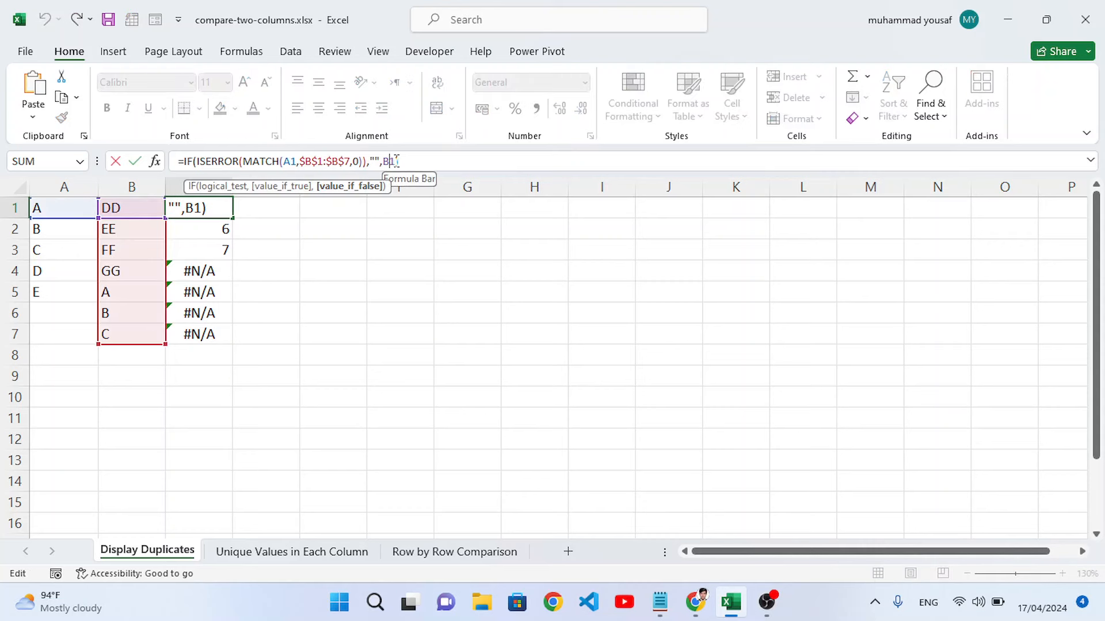
{"action": "key", "text": "BackSpace"}
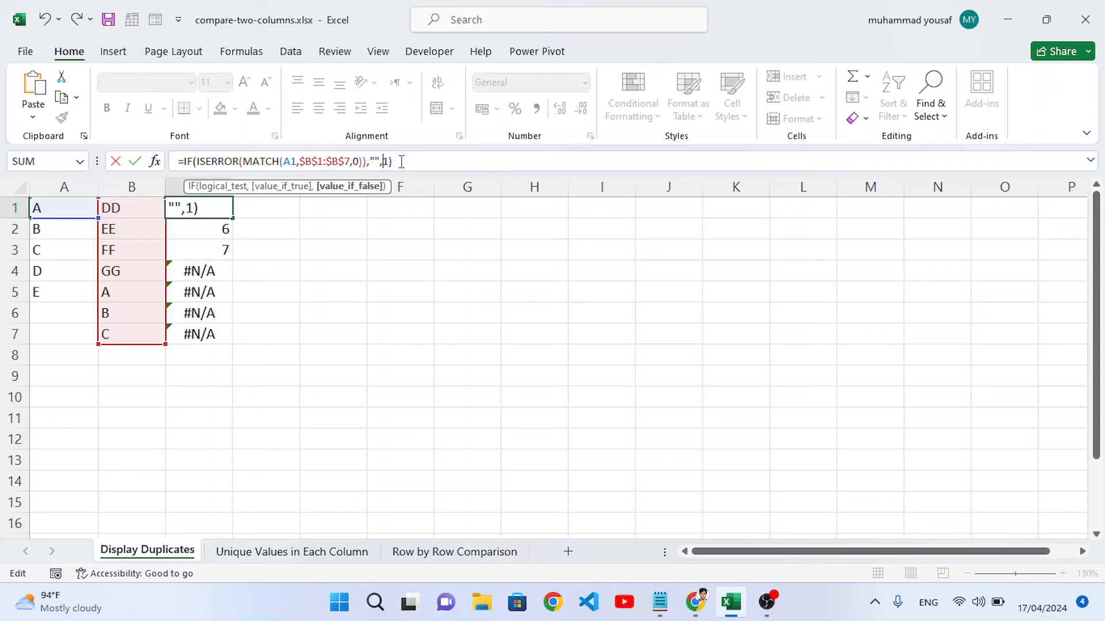
{"action": "type", "text": "A"}
{"action": "key", "text": "Return"}
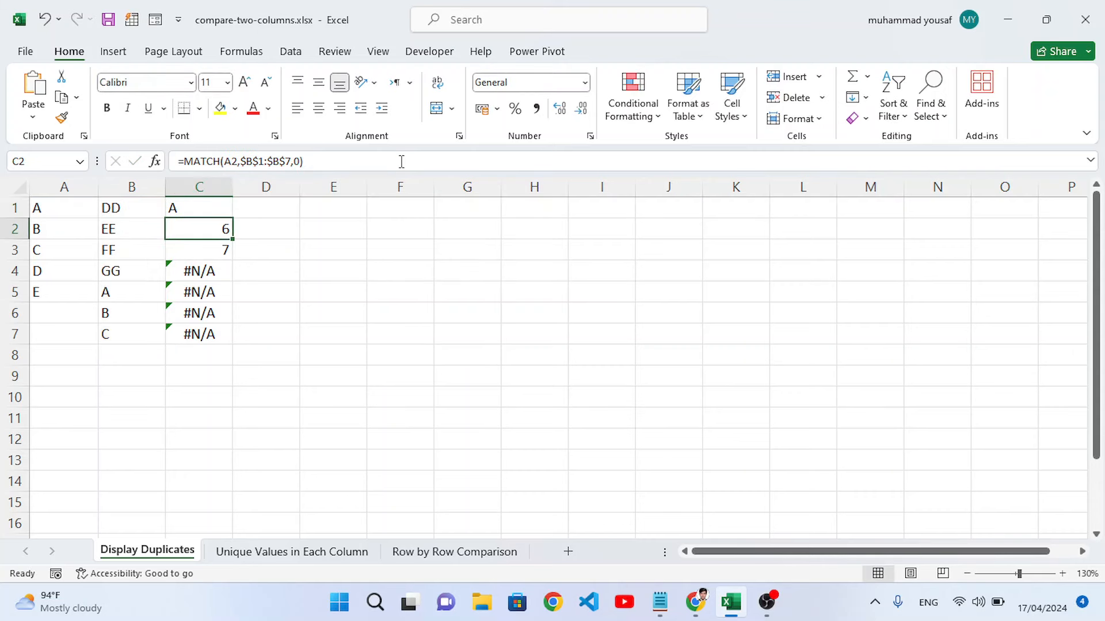
Fill the IF formula from C1 down through C7 and check the results in C1 to C3.
{"action": "left_click", "coordinate": [215, 210]}
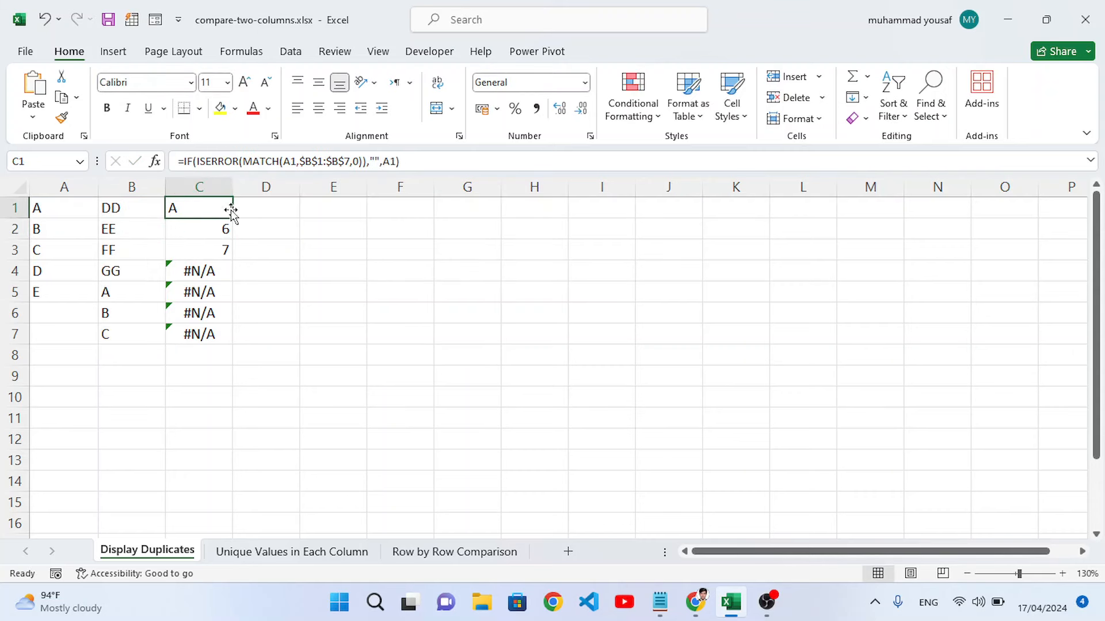
{"action": "left_click_drag", "start_coordinate": [233, 218], "coordinate": [237, 344]}
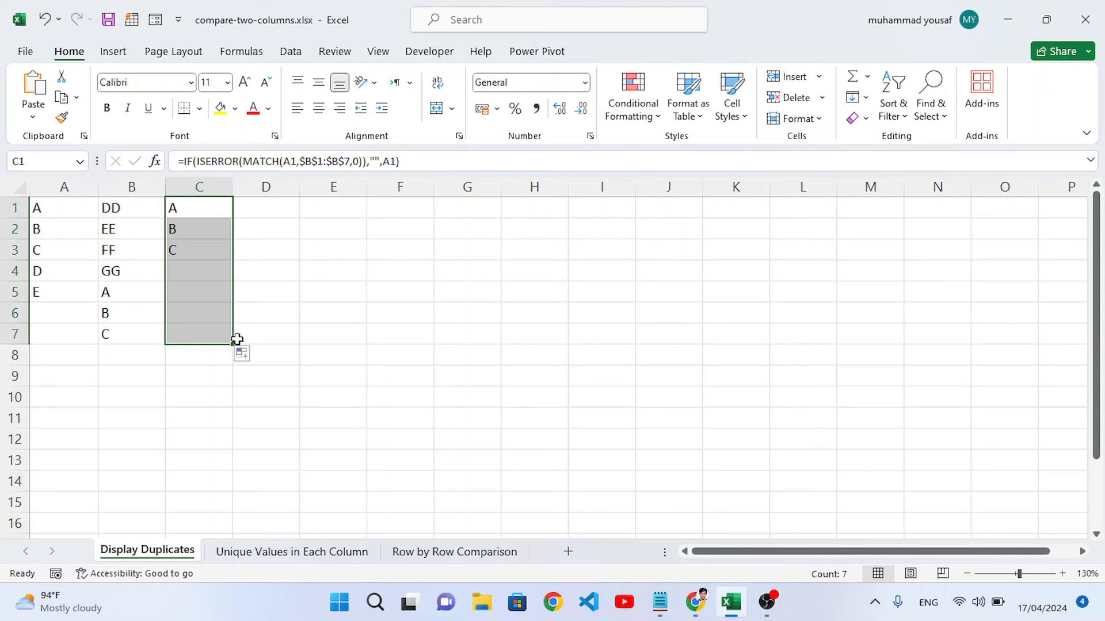
{"action": "left_click", "coordinate": [185, 294]}
{"action": "left_click", "coordinate": [181, 214]}
{"action": "left_click", "coordinate": [184, 233]}
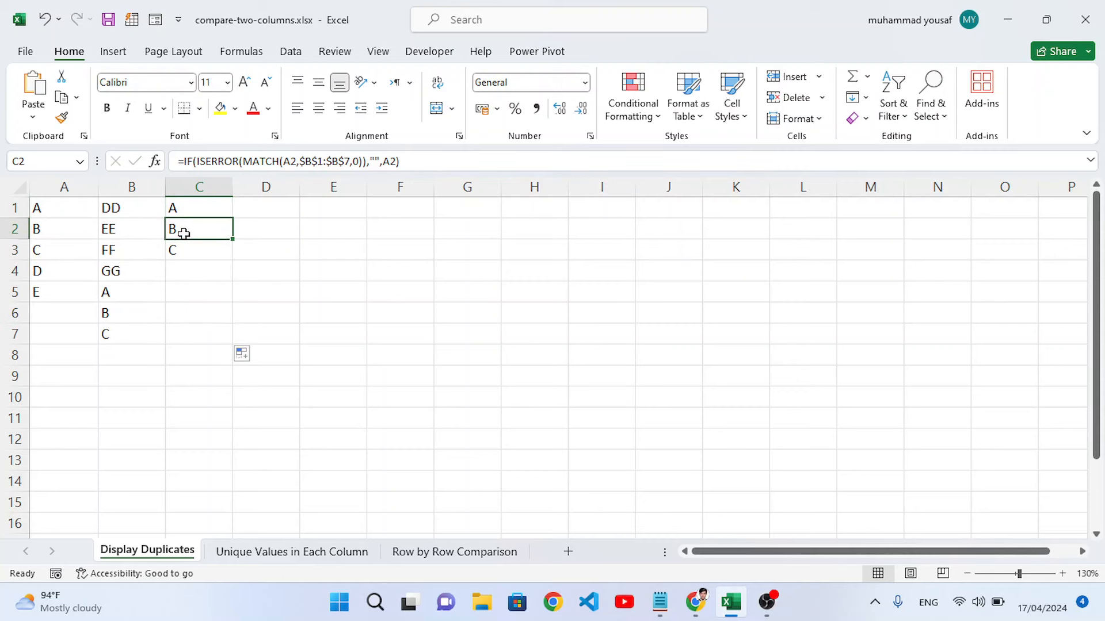
{"action": "left_click", "coordinate": [183, 251]}
Compare A1:A3 with B5:B7, and check the remaining column A cells against C4:C7.
{"action": "left_click_drag", "start_coordinate": [53, 214], "coordinate": [50, 254]}
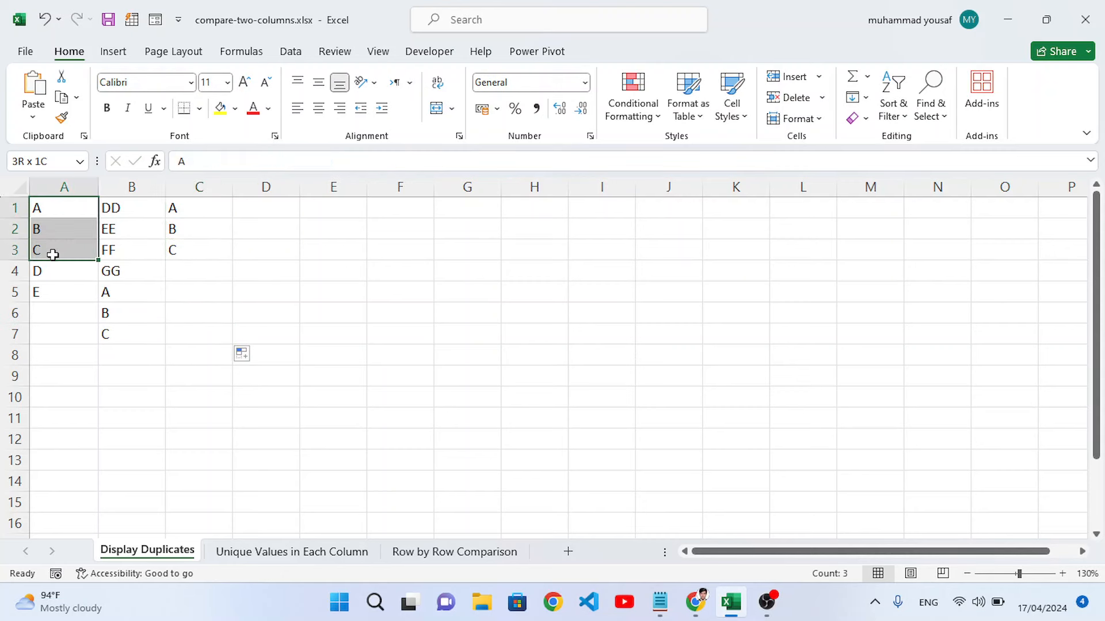
{"action": "left_click", "coordinate": [109, 293]}
{"action": "left_click_drag", "start_coordinate": [123, 294], "coordinate": [123, 338]}
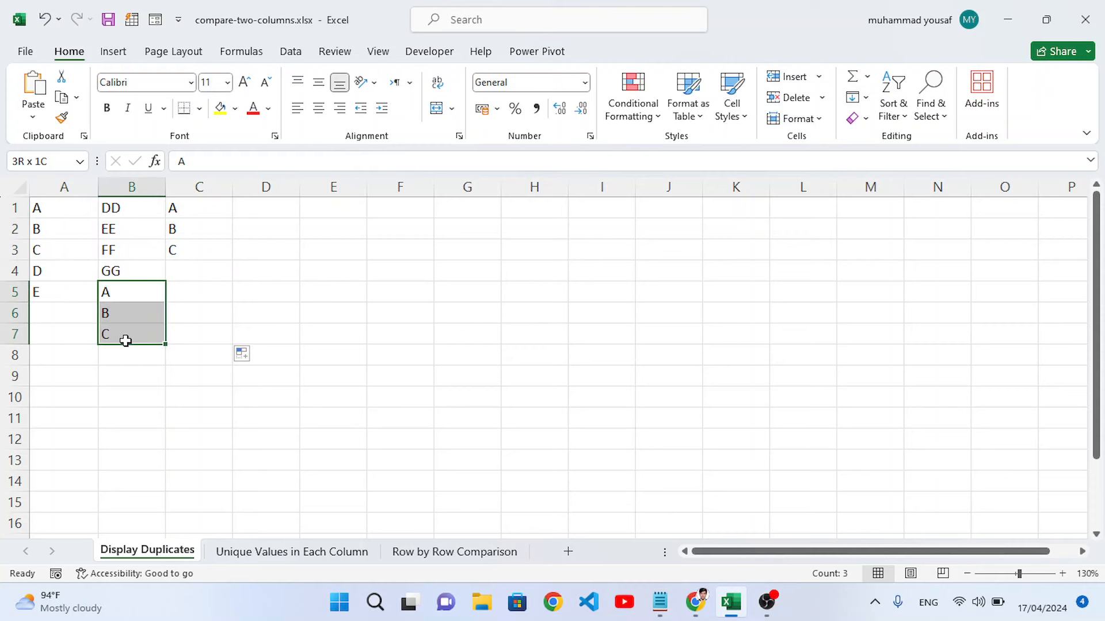
{"action": "left_click", "coordinate": [244, 268]}
{"action": "left_click_drag", "start_coordinate": [56, 269], "coordinate": [64, 340]}
{"action": "left_click", "coordinate": [225, 295]}
{"action": "left_click_drag", "start_coordinate": [201, 275], "coordinate": [192, 333]}
{"action": "left_click", "coordinate": [271, 300]}
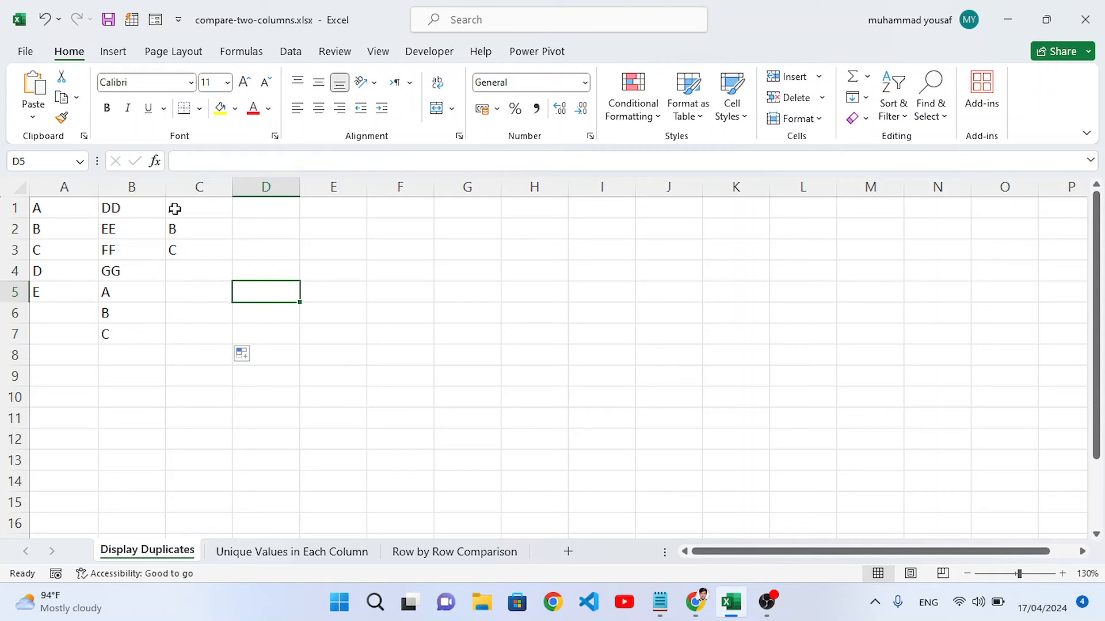
{"action": "left_click_drag", "start_coordinate": [58, 210], "coordinate": [168, 323]}
{"action": "left_click", "coordinate": [175, 299]}
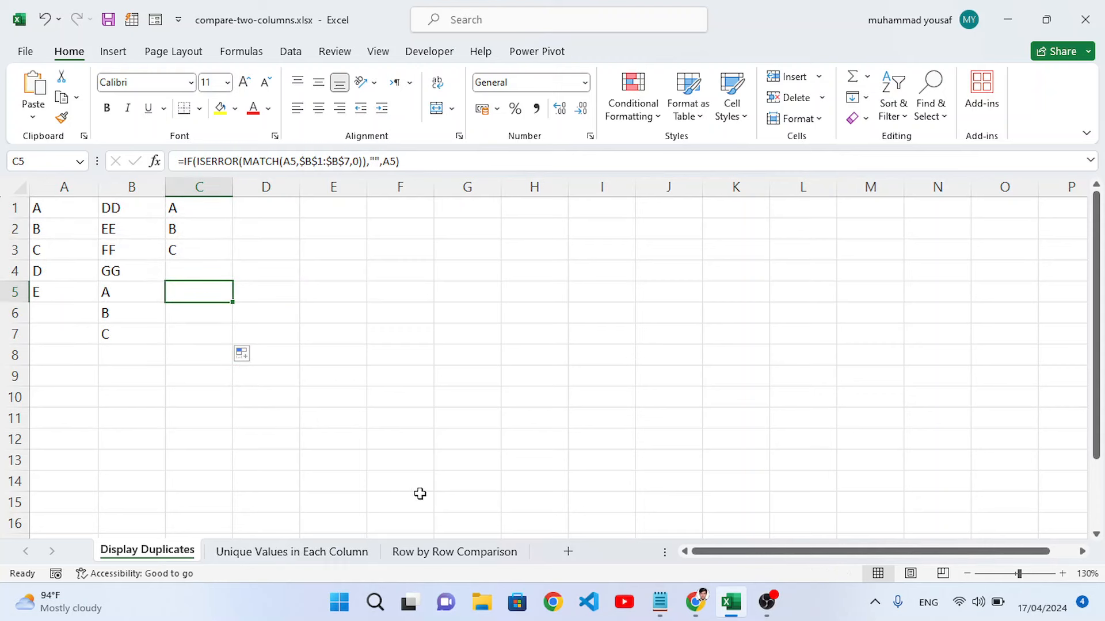
Examine B1:B4 and check whether the values in A4 and A5 occur in the column B list.
{"action": "left_click_drag", "start_coordinate": [123, 213], "coordinate": [127, 270]}
{"action": "left_click", "coordinate": [127, 270]}
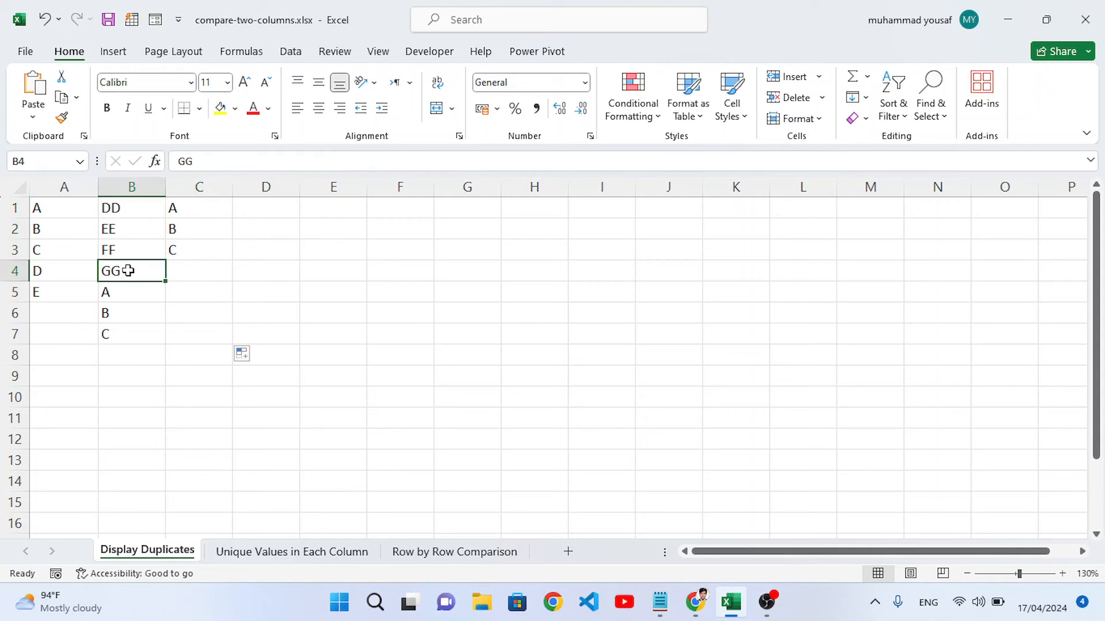
{"action": "left_click_drag", "start_coordinate": [46, 271], "coordinate": [47, 290]}
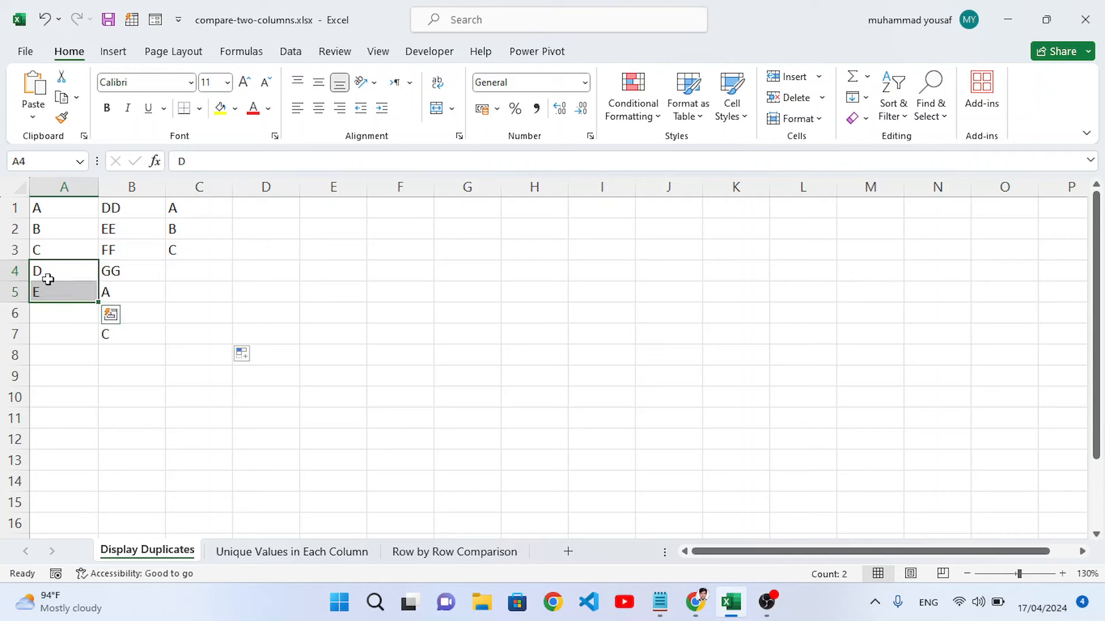
{"action": "left_click", "coordinate": [48, 279]}
{"action": "left_click_drag", "start_coordinate": [63, 208], "coordinate": [58, 292]}
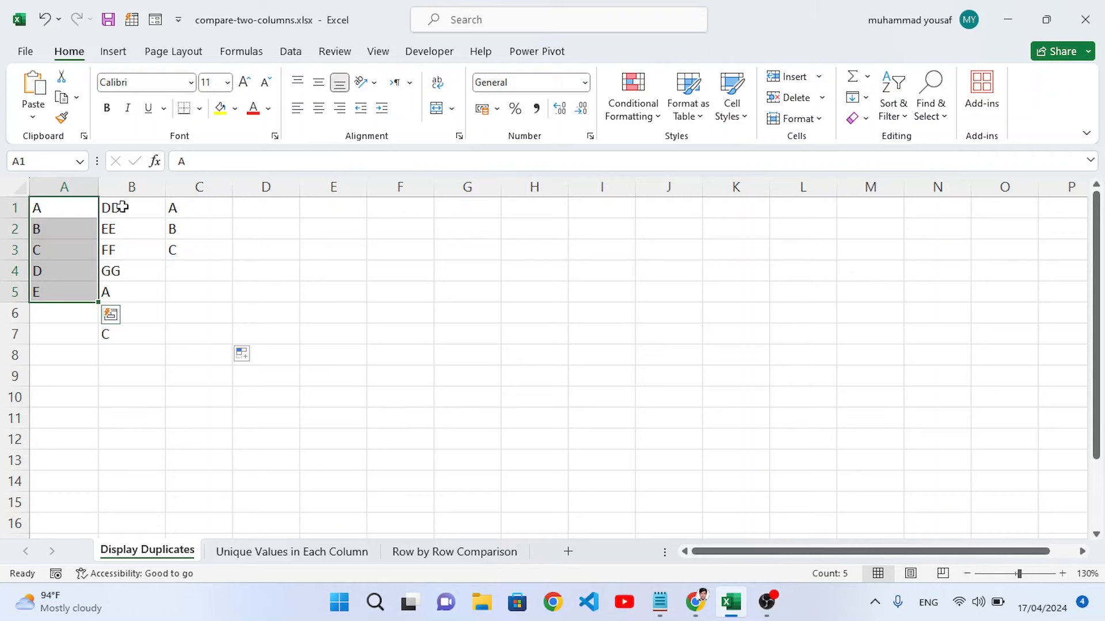
{"action": "left_click_drag", "start_coordinate": [122, 206], "coordinate": [124, 333]}
{"action": "left_click", "coordinate": [51, 275]}
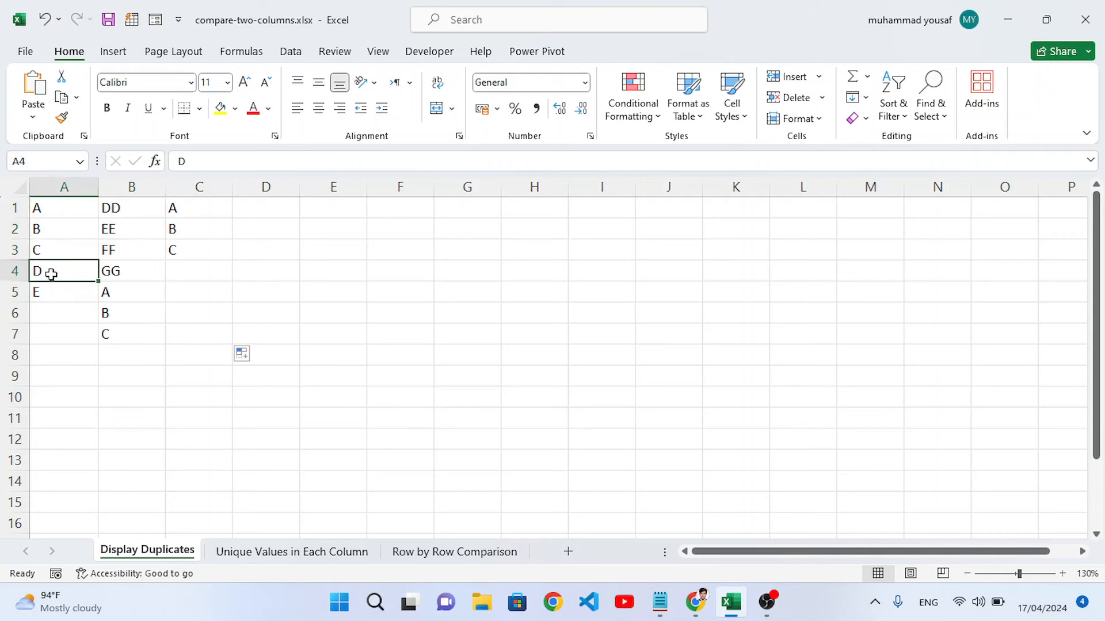
{"action": "left_click_drag", "start_coordinate": [49, 271], "coordinate": [46, 289]}
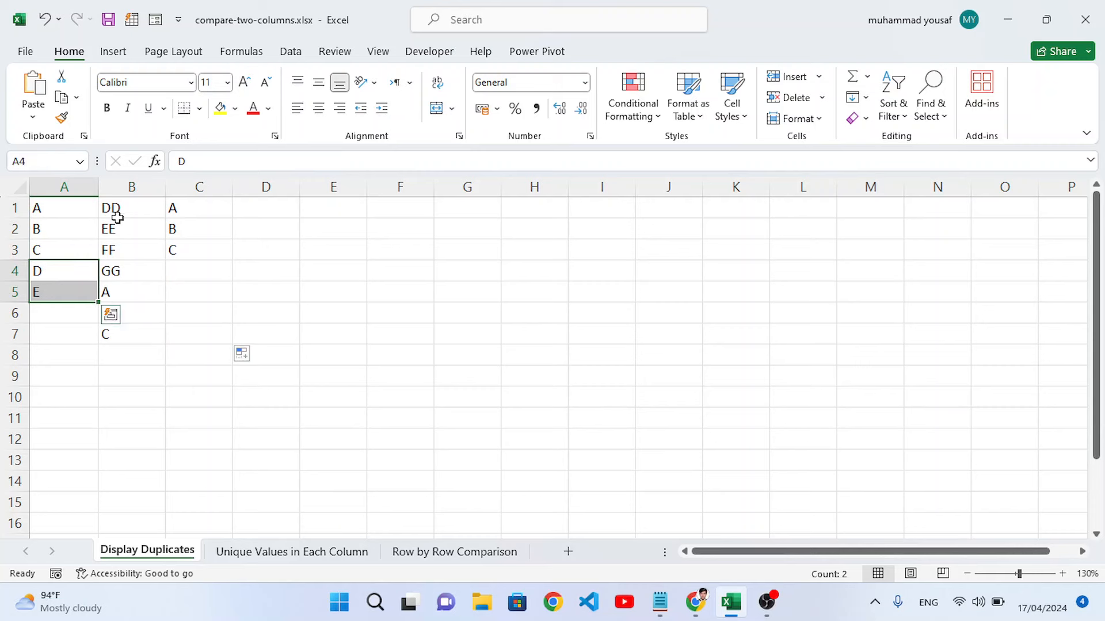
{"action": "left_click", "coordinate": [136, 296]}
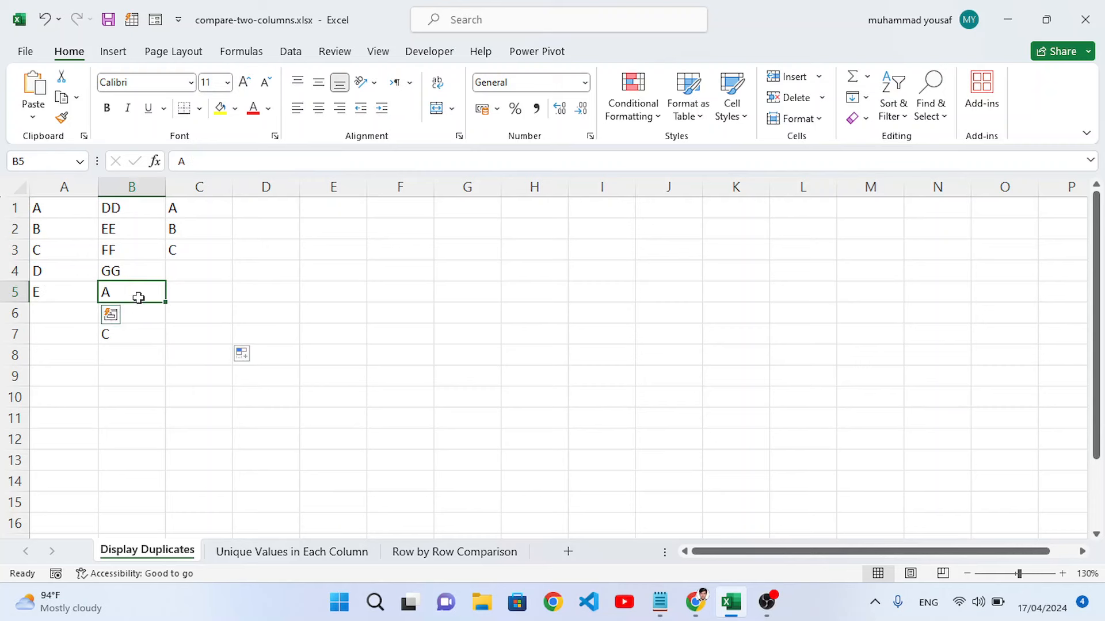
{"action": "left_click", "coordinate": [51, 280]}
{"action": "left_click_drag", "start_coordinate": [51, 279], "coordinate": [49, 289]}
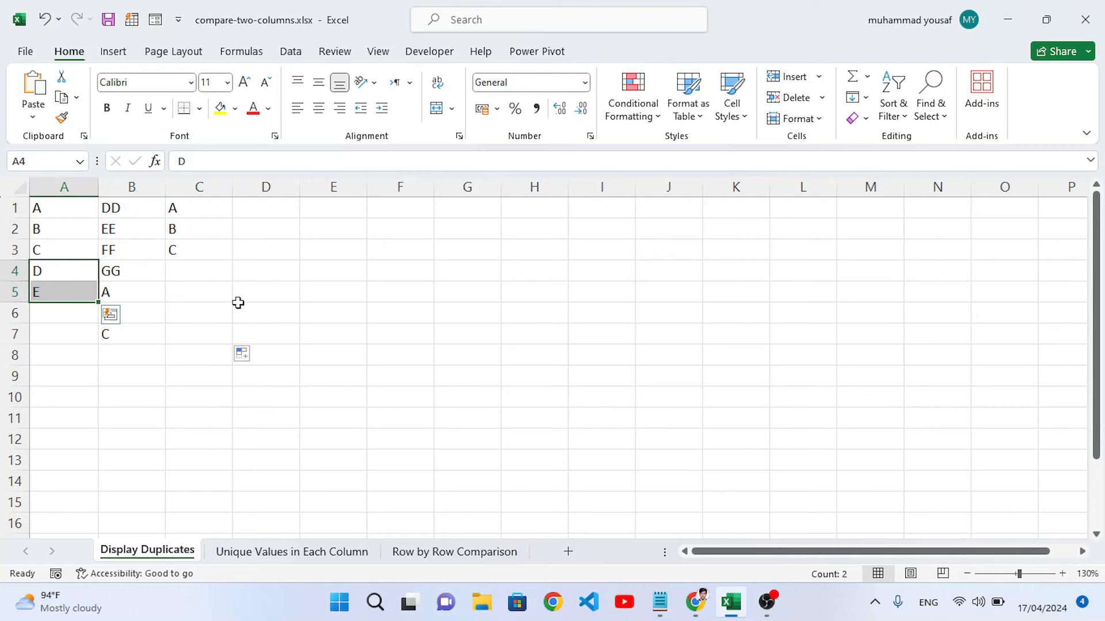
{"action": "left_click", "coordinate": [286, 338]}
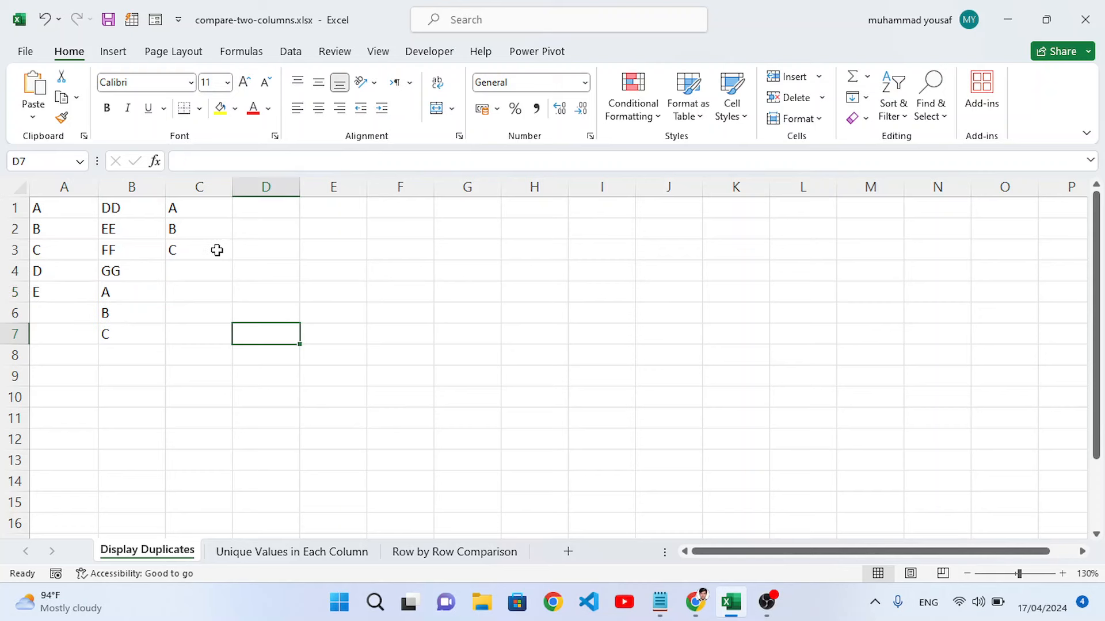
Try to copy the C1 formula from Display Duplicates into C1 of the Unique Values in Each Column sheet.
{"action": "left_click", "coordinate": [216, 203]}
{"action": "left_click", "coordinate": [397, 164]}
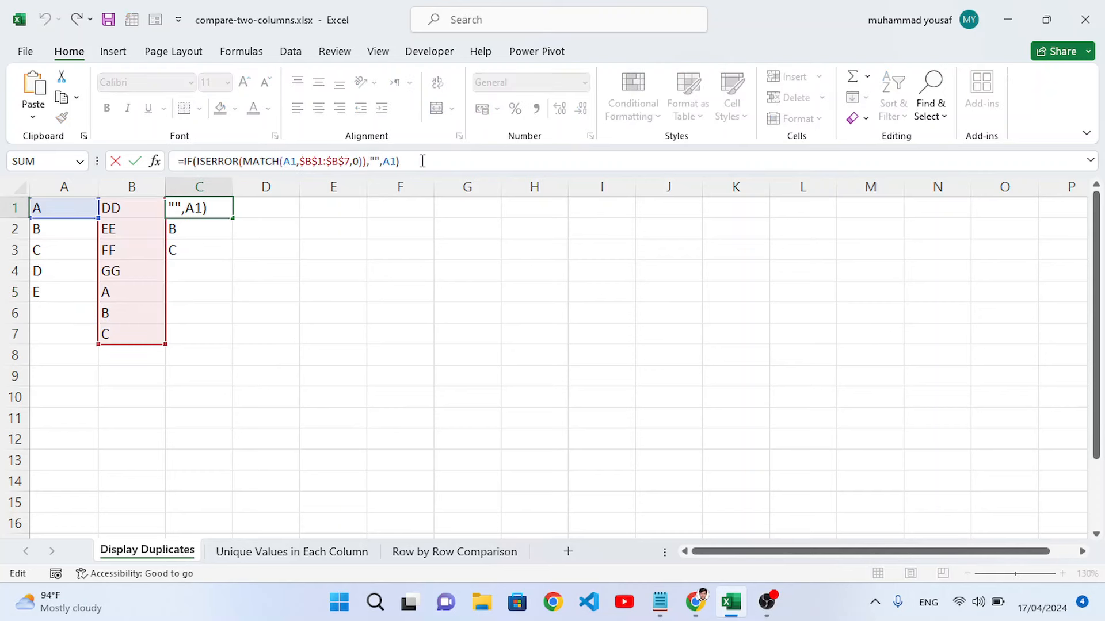
{"action": "key", "text": "ctrl+a"}
{"action": "key", "text": "ctrl+c"}
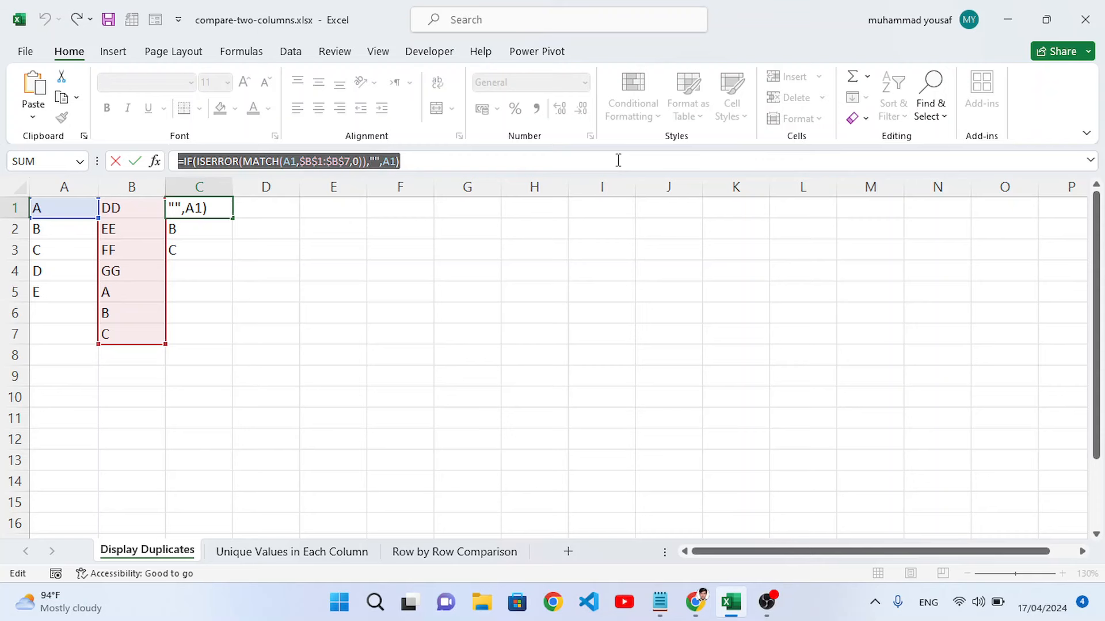
{"action": "left_click", "coordinate": [290, 552]}
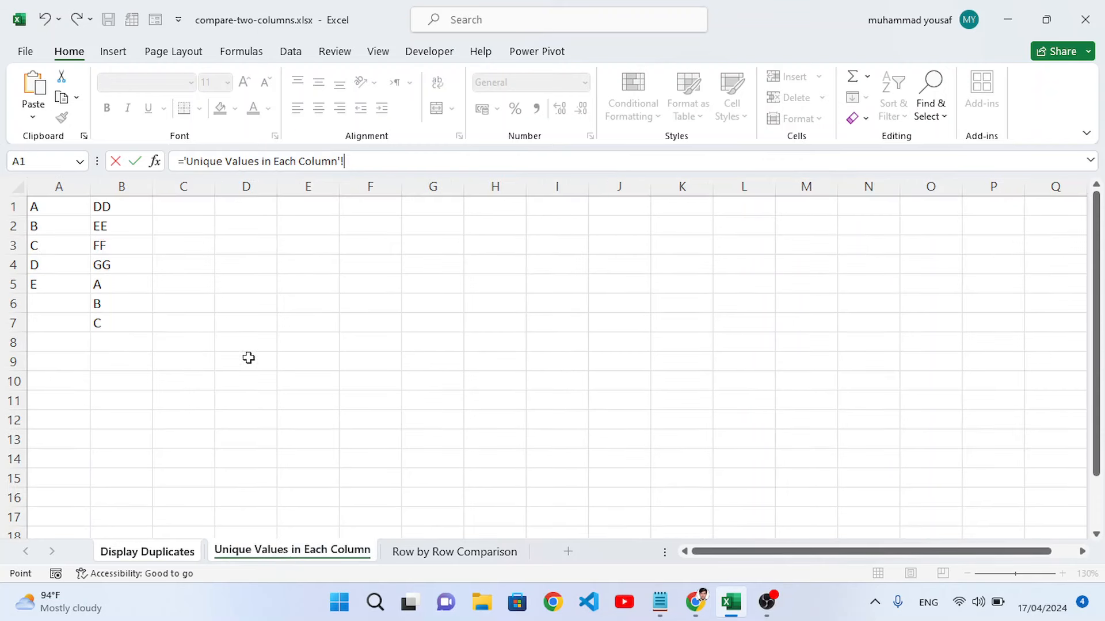
{"action": "left_click", "coordinate": [205, 278]}
{"action": "left_click", "coordinate": [191, 207]}
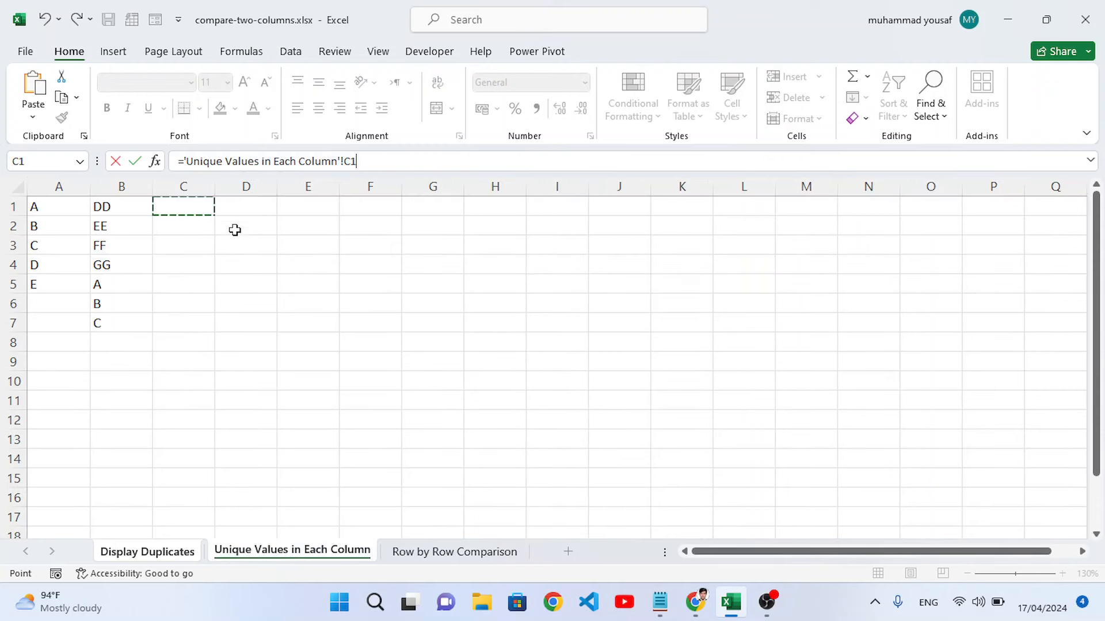
{"action": "key", "text": "ctrl+v"}
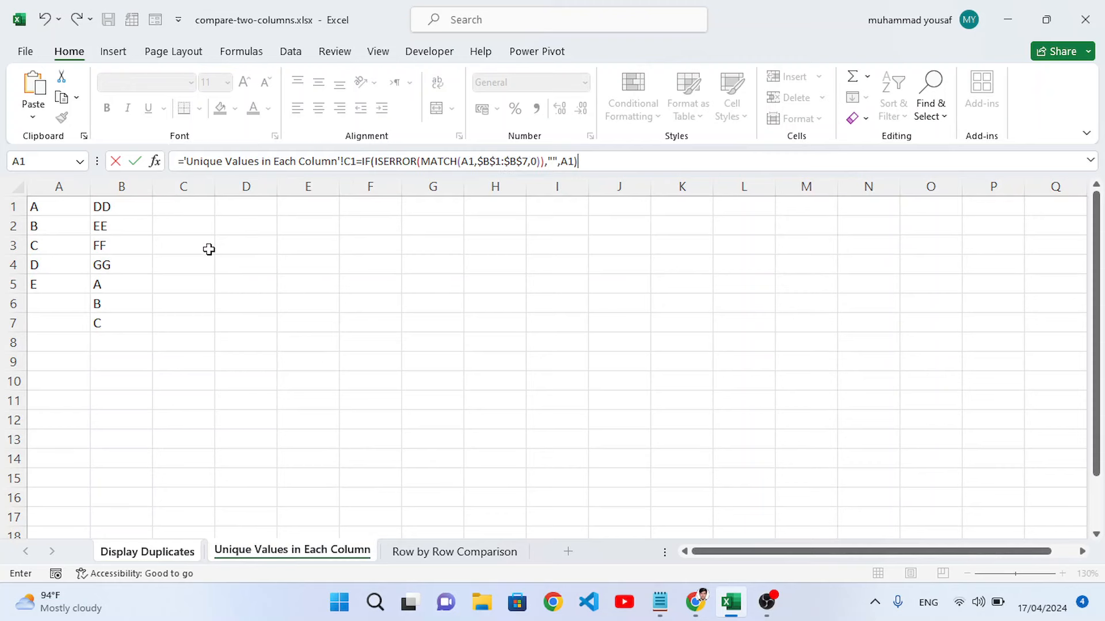
{"action": "key", "text": "shift+Home"}
{"action": "key", "text": "ctrl+v"}
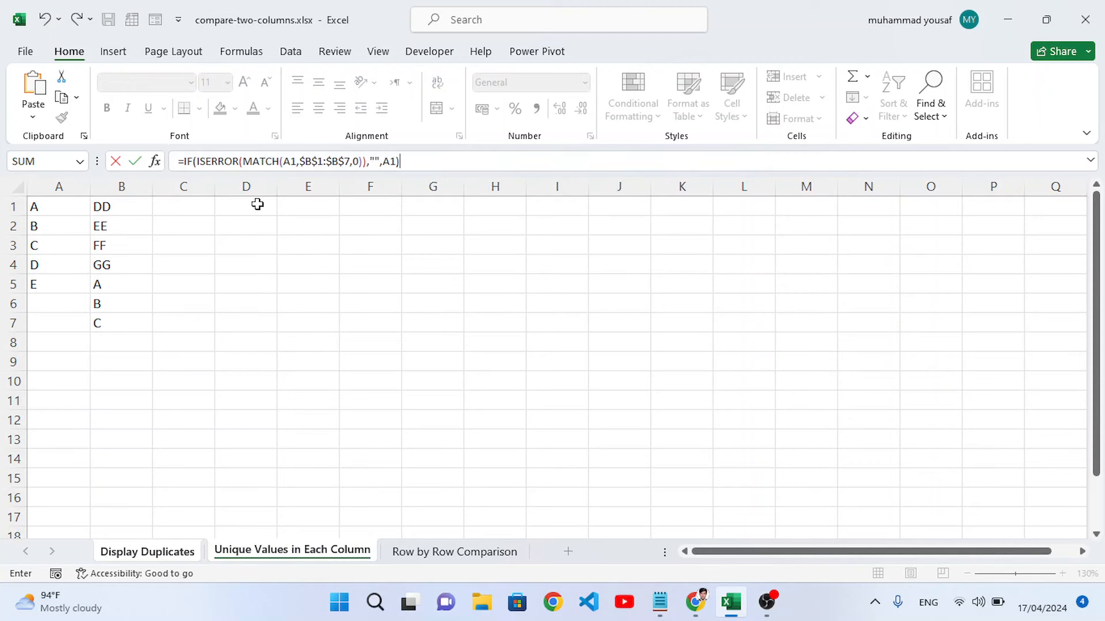
{"action": "key", "text": "Return"}
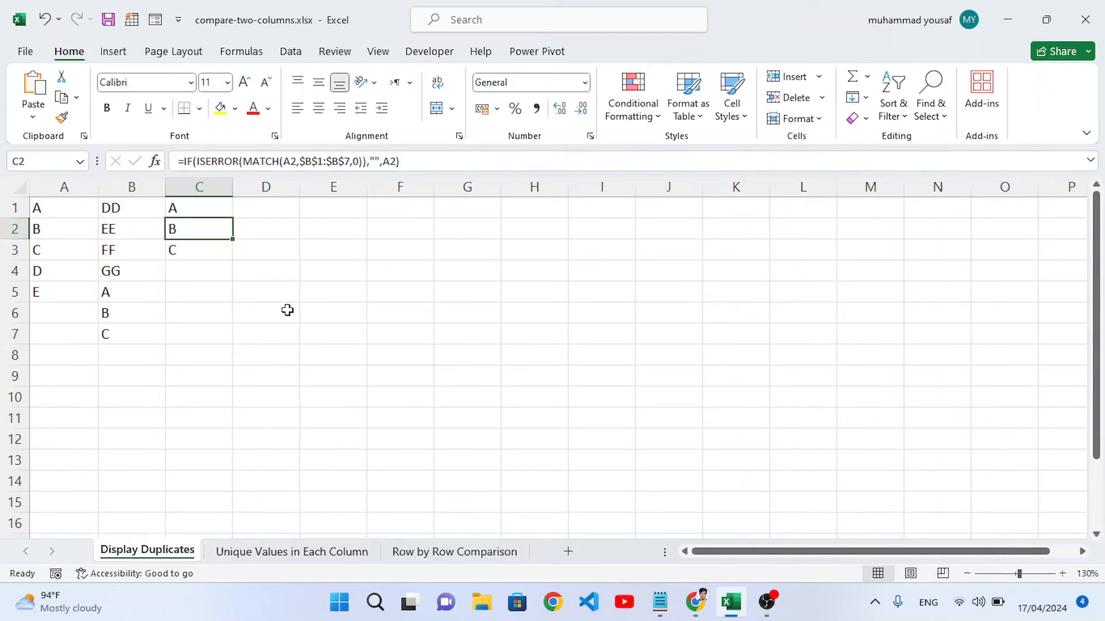
Fill the C1 formula down through C7 again and inspect the value-if-true argument in C5.
{"action": "left_click", "coordinate": [209, 212]}
{"action": "left_click_drag", "start_coordinate": [232, 218], "coordinate": [224, 333]}
{"action": "left_click", "coordinate": [217, 299]}
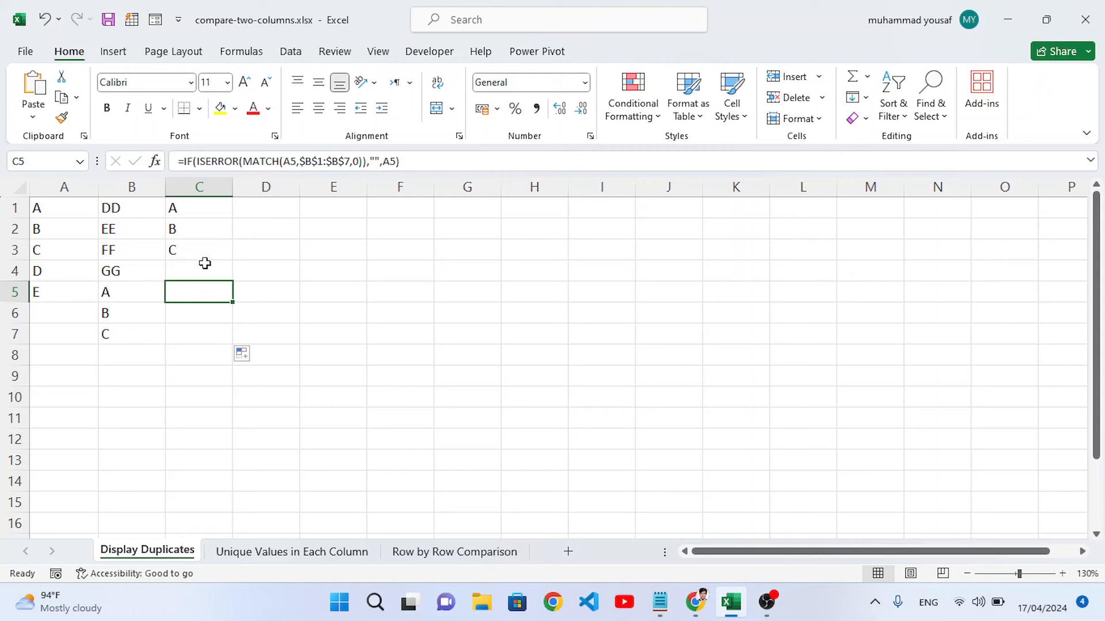
{"action": "left_click", "coordinate": [376, 162]}
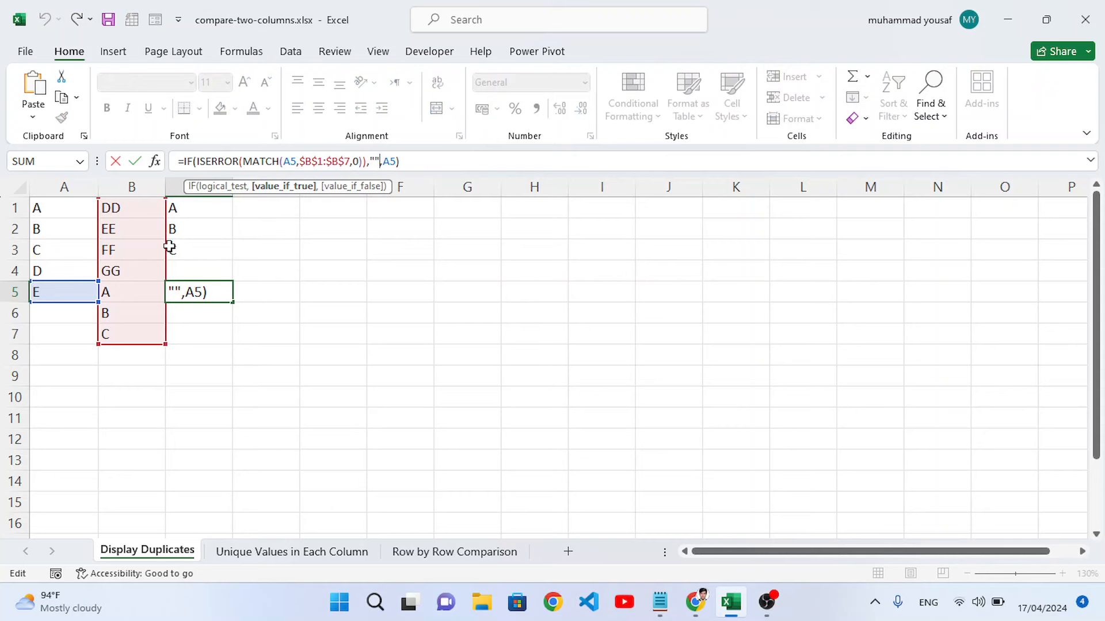
Swap the IF results in C1 so the value-if-true is A1 and the value-if-false is an empty string "".
{"action": "left_click", "coordinate": [183, 209]}
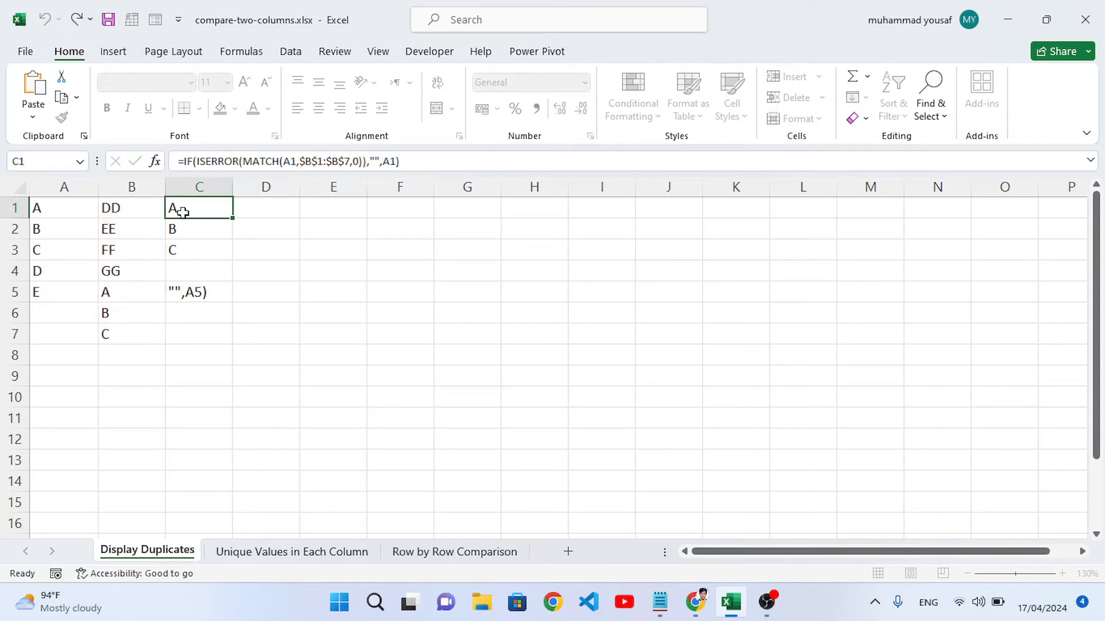
{"action": "left_click", "coordinate": [380, 161]}
{"action": "key", "text": "BackSpace"}
{"action": "key", "text": "BackSpace"}
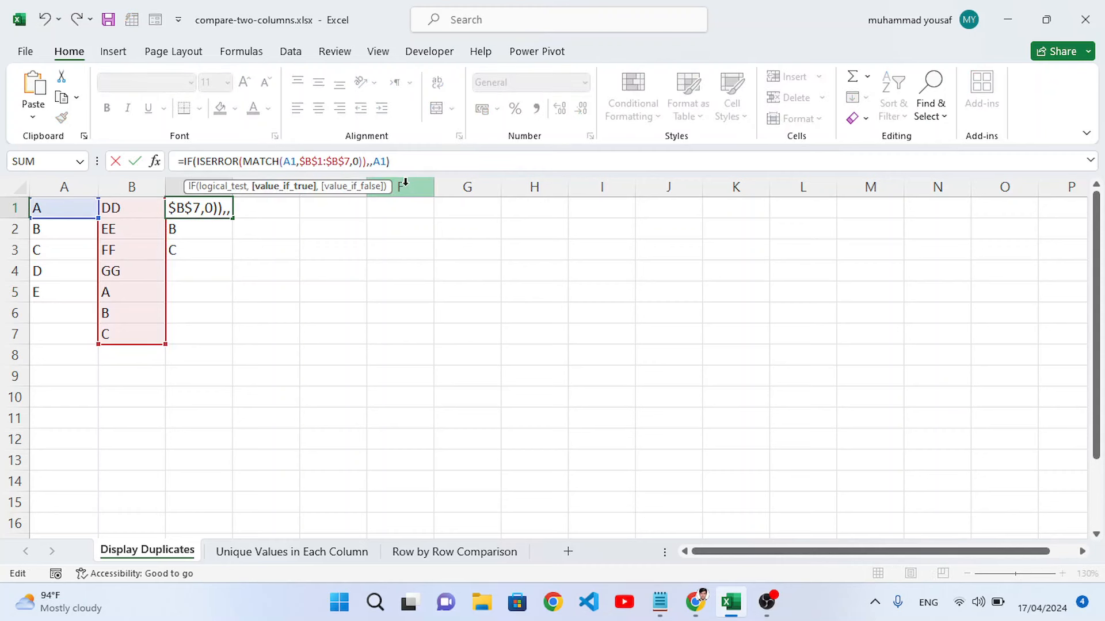
{"action": "type", "text": "A1"}
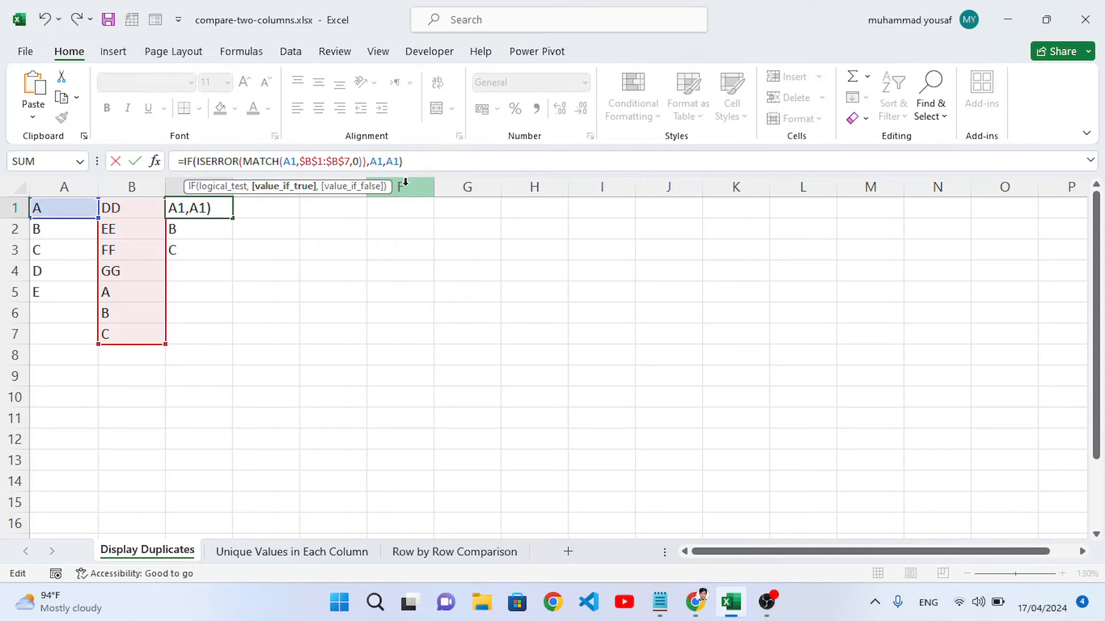
{"action": "key", "text": "Right"}
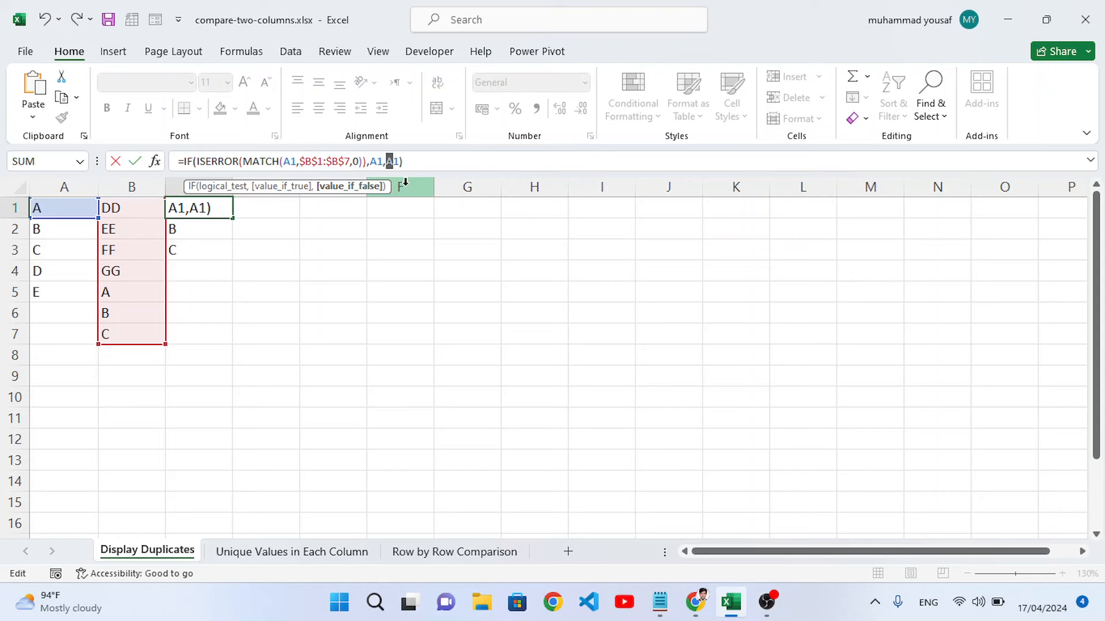
{"action": "type", "text": "\"\""}
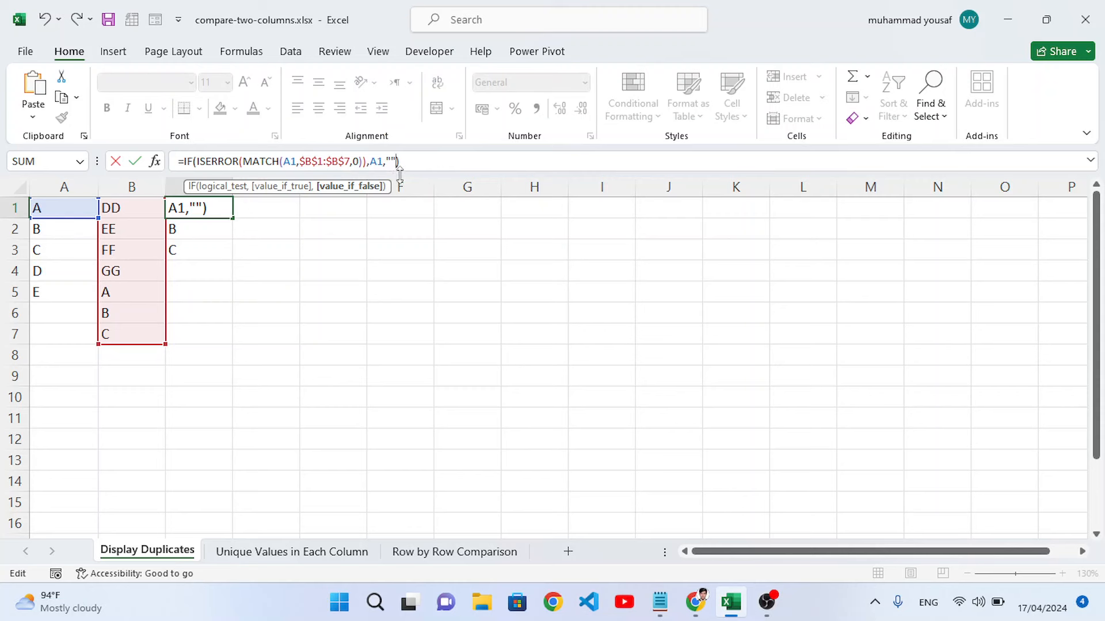
{"action": "key", "text": "Return"}
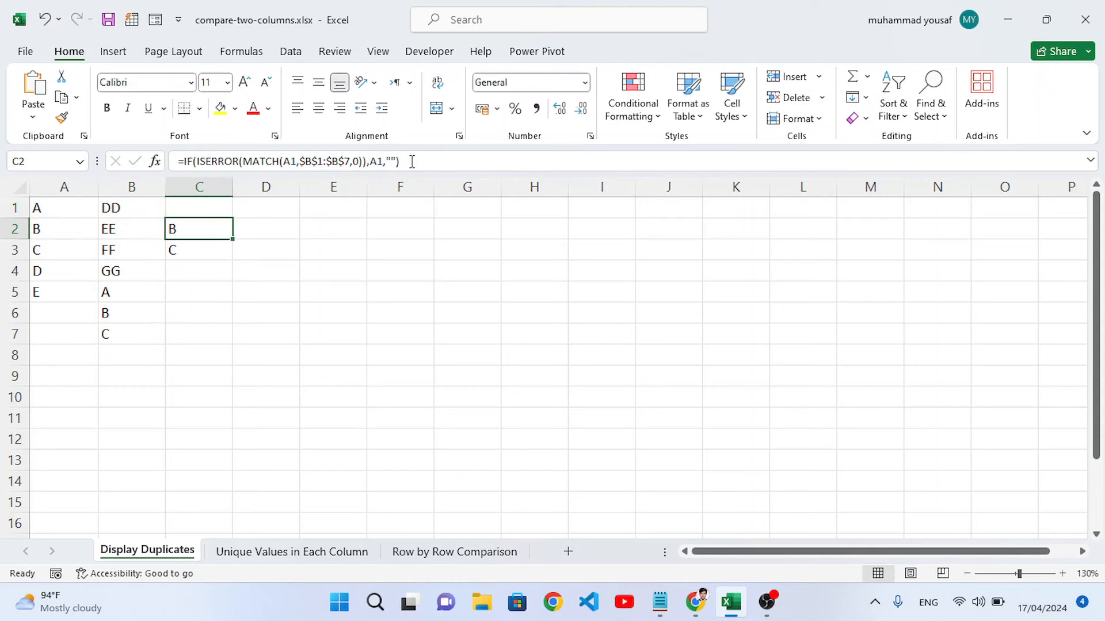
Fill the revised formula from C1 down through C7 and check the results in C4:C5.
{"action": "left_click", "coordinate": [175, 207]}
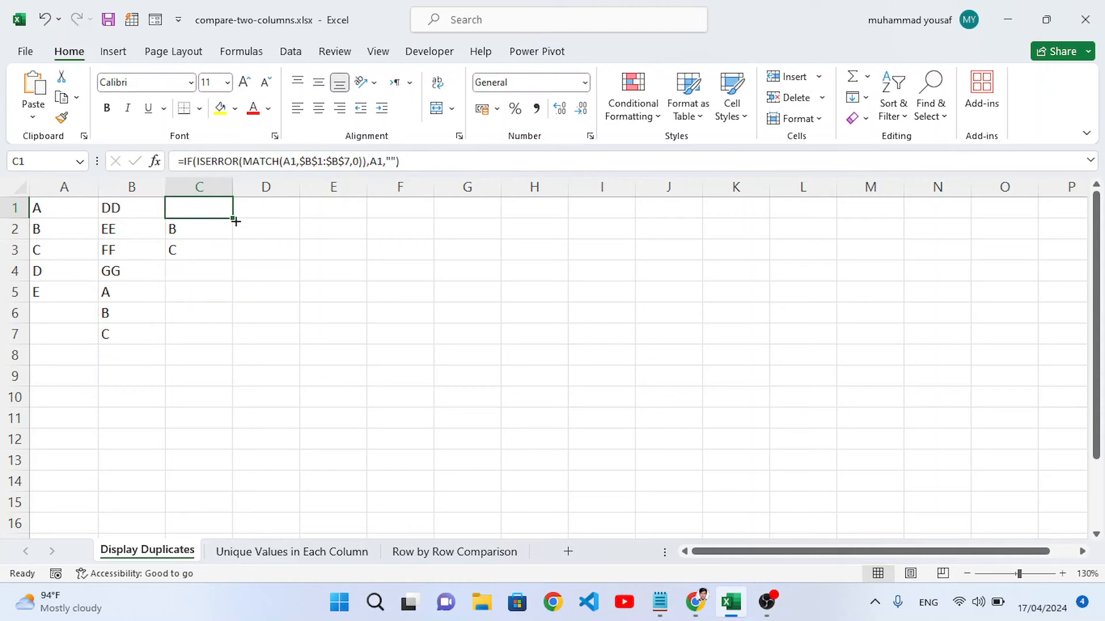
{"action": "left_click_drag", "start_coordinate": [236, 221], "coordinate": [236, 344]}
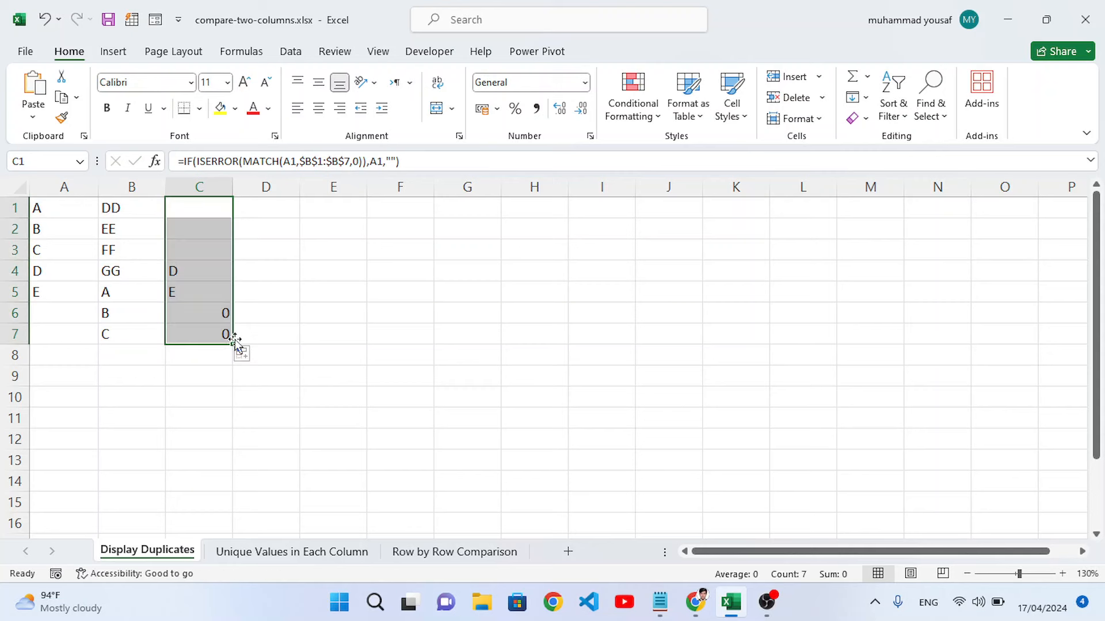
{"action": "left_click", "coordinate": [208, 271]}
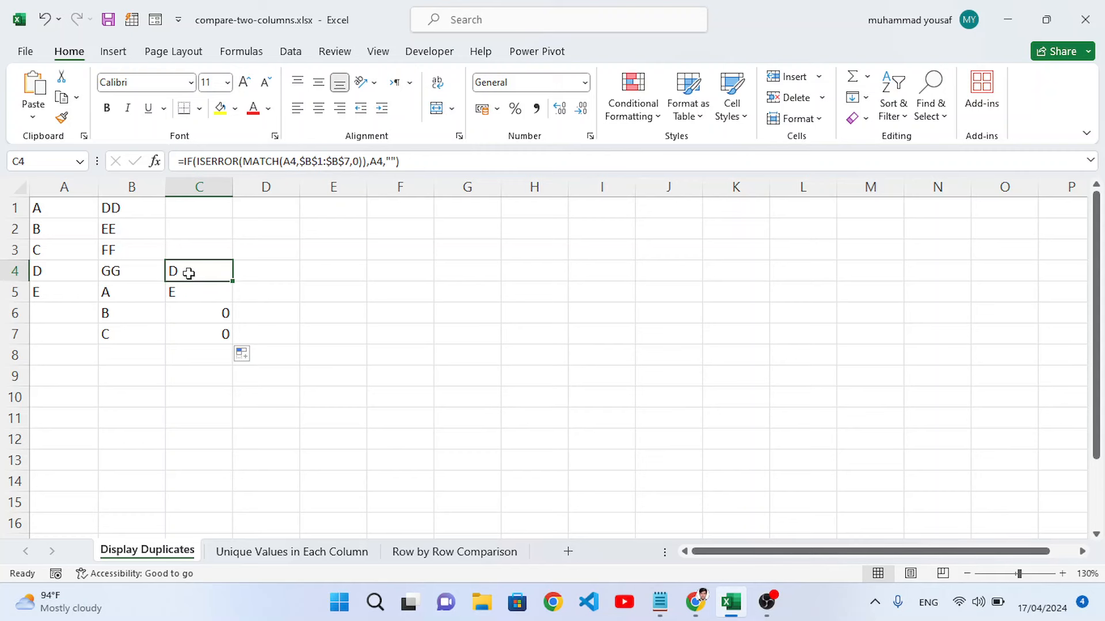
{"action": "left_click_drag", "start_coordinate": [189, 273], "coordinate": [192, 291]}
{"action": "left_click", "coordinate": [197, 280]}
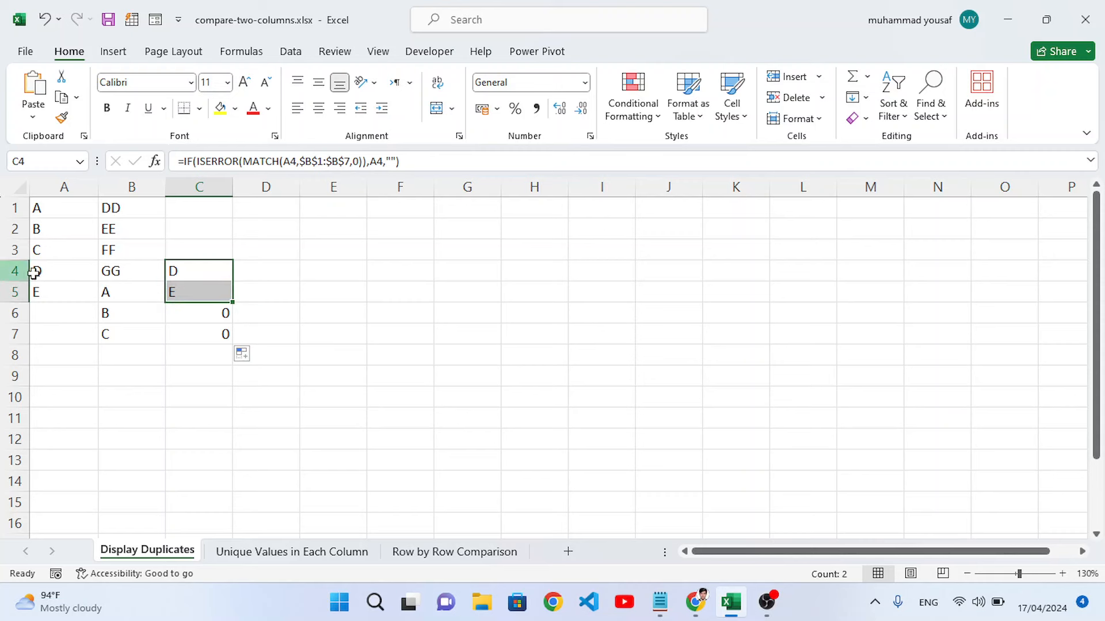
Compare the column B list in B1:B7 with the results in C1:C3.
{"action": "left_click_drag", "start_coordinate": [112, 219], "coordinate": [130, 334]}
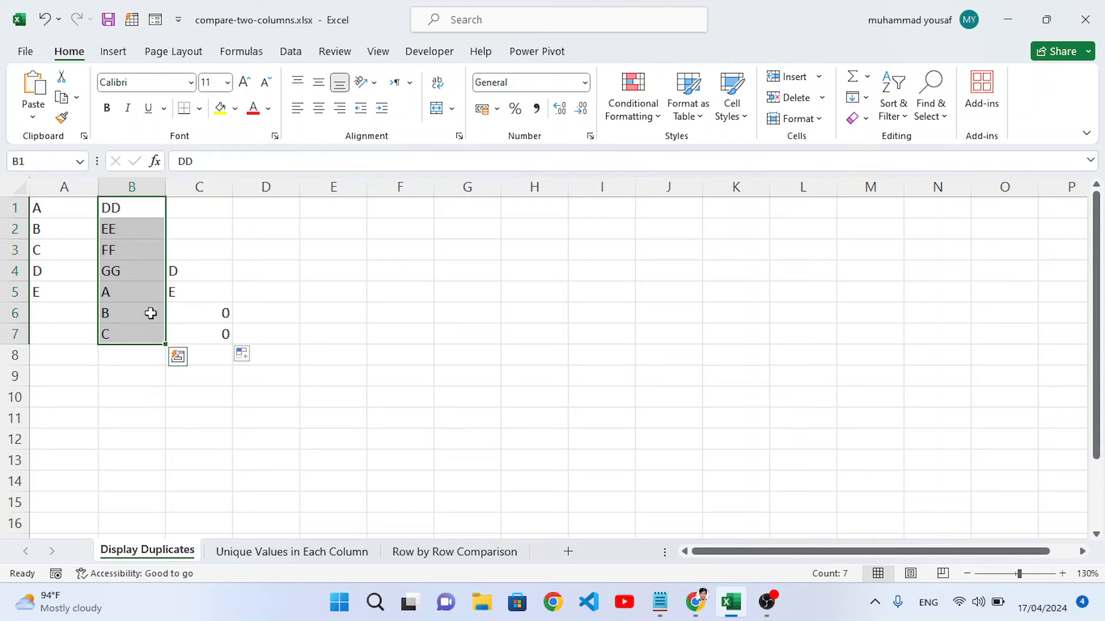
{"action": "left_click", "coordinate": [205, 268]}
{"action": "left_click_drag", "start_coordinate": [205, 207], "coordinate": [192, 241]}
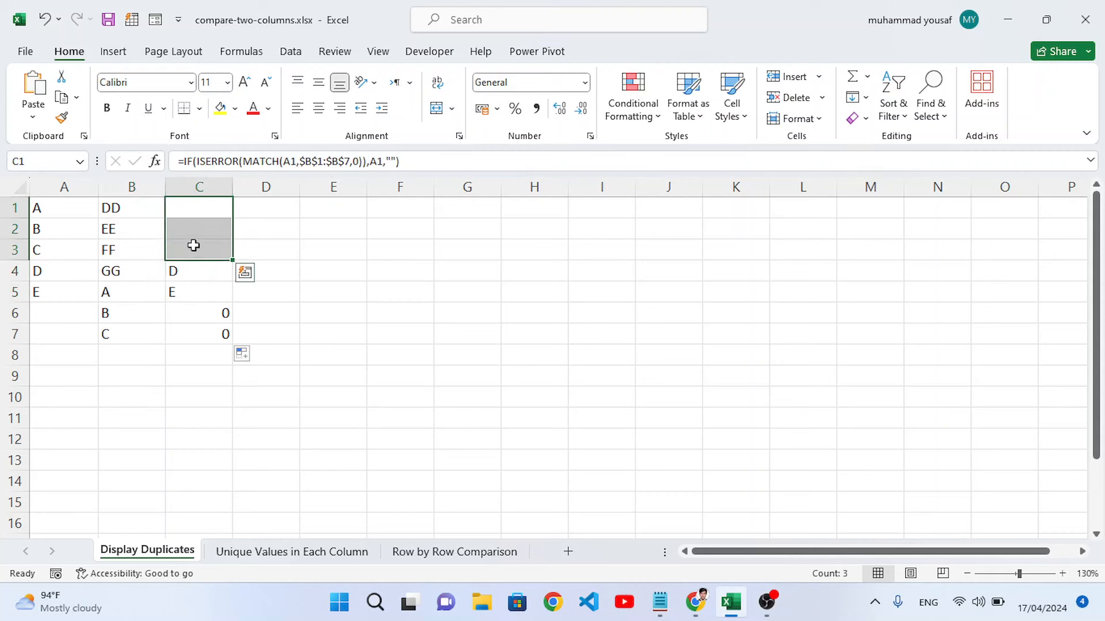
{"action": "left_click", "coordinate": [197, 236]}
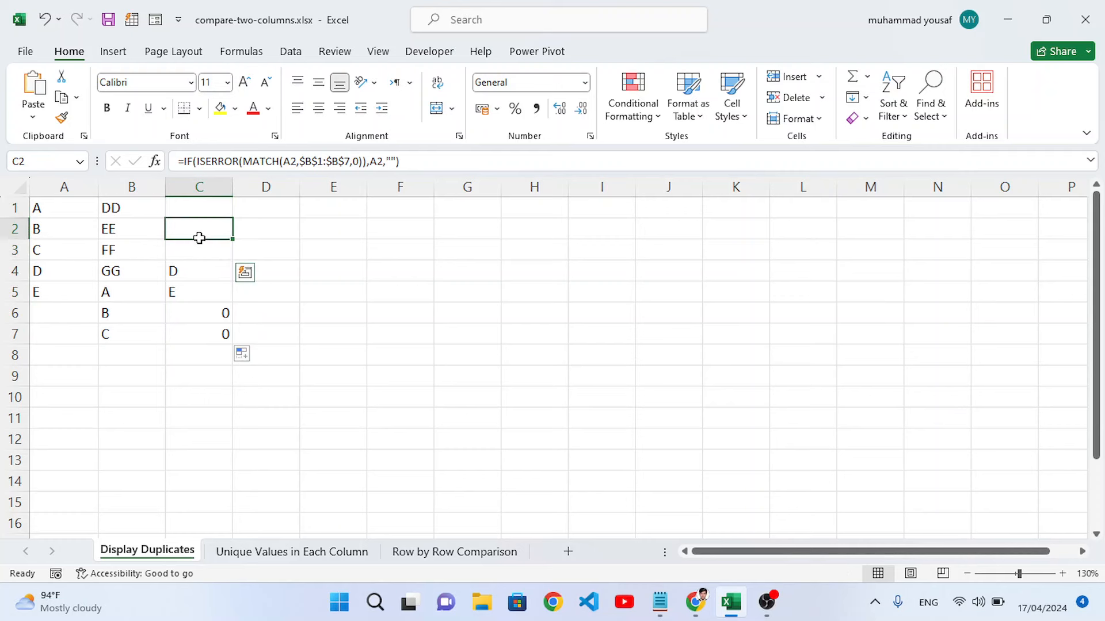
{"action": "left_click_drag", "start_coordinate": [192, 210], "coordinate": [195, 246]}
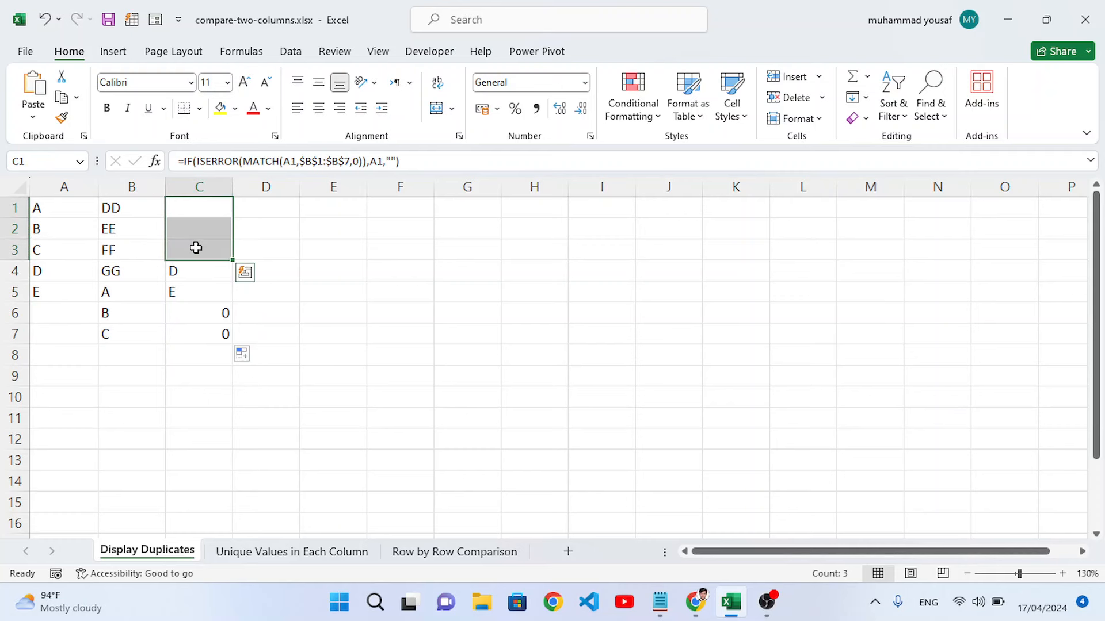
Examine the results and formulas in C6 and C7.
{"action": "left_click", "coordinate": [215, 314]}
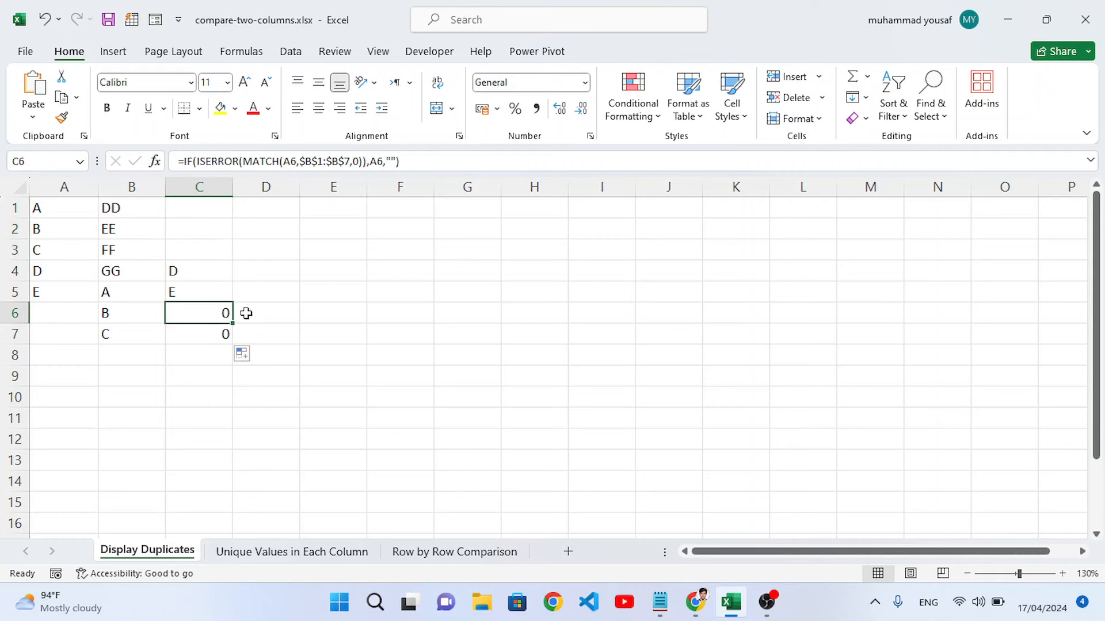
{"action": "left_click", "coordinate": [209, 333]}
{"action": "left_click", "coordinate": [207, 315]}
{"action": "left_click", "coordinate": [203, 332]}
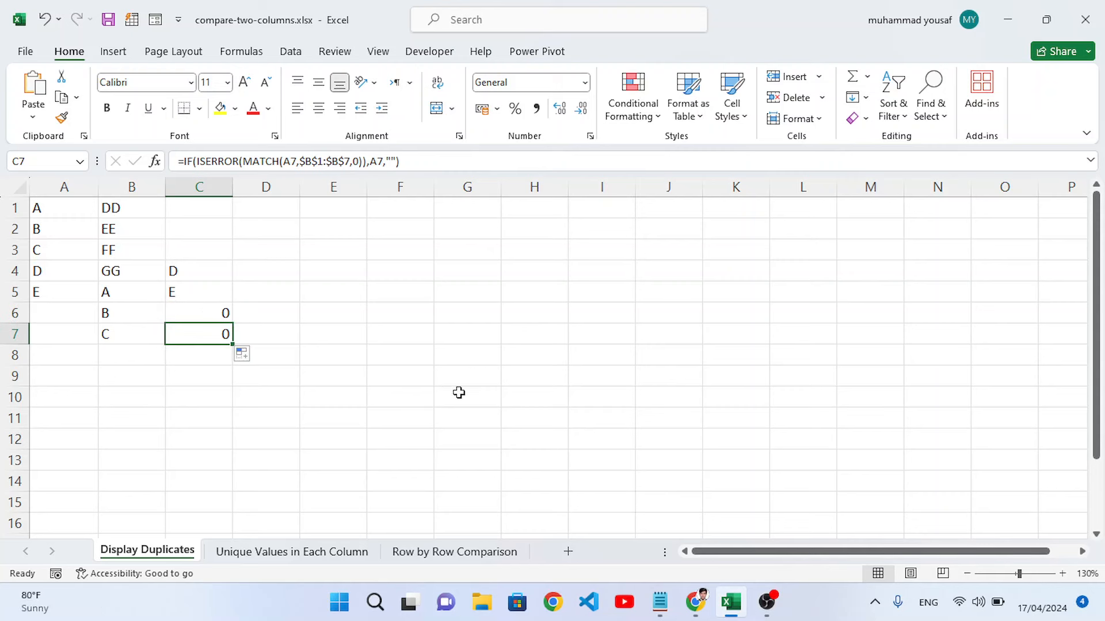
{"action": "left_click_drag", "start_coordinate": [189, 312], "coordinate": [197, 340]}
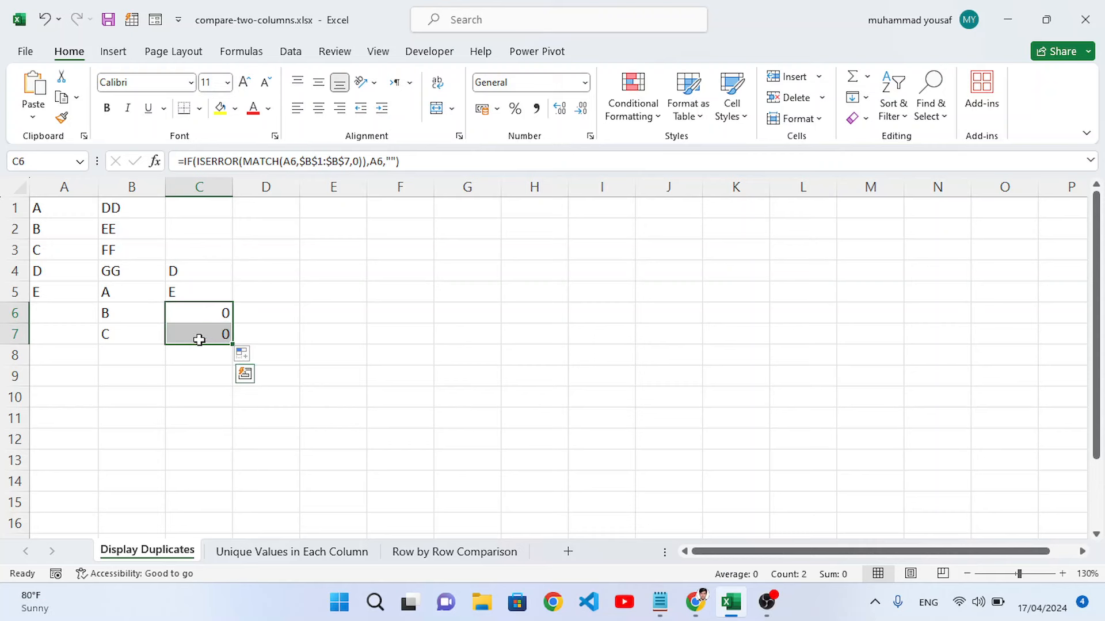
{"action": "left_click", "coordinate": [69, 318]}
{"action": "mouse_move", "coordinate": [69, 319]}
{"action": "left_mouse_down"}
{"action": "mouse_move", "coordinate": [72, 345]}
{"action": "mouse_move", "coordinate": [67, 328]}
{"action": "left_mouse_up"}
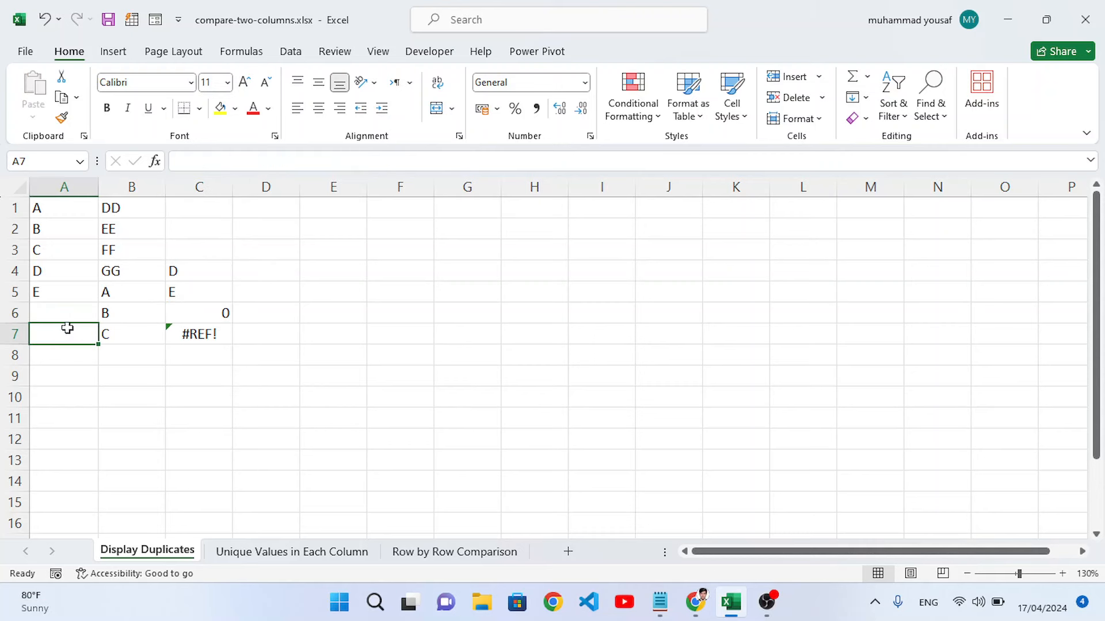
{"action": "key", "text": "ctrl+z"}
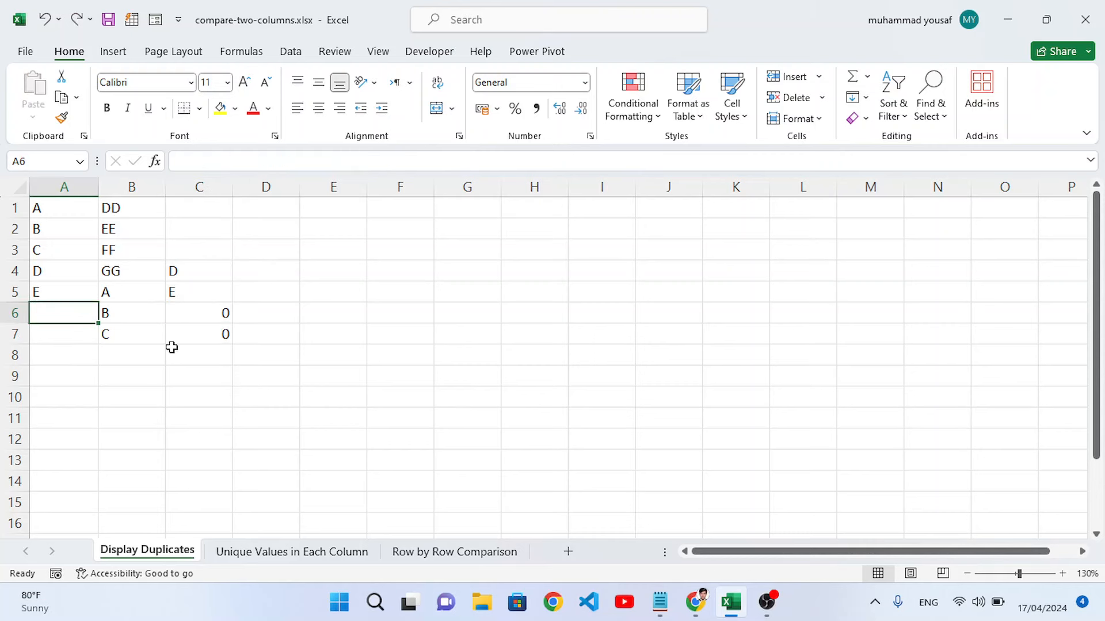
Compare A6 and A7 with the results in C6 and C7, recheck C4:C5, and review the formula in C6.
{"action": "left_click", "coordinate": [63, 338]}
{"action": "left_click", "coordinate": [67, 318]}
{"action": "left_click", "coordinate": [208, 315]}
{"action": "left_click", "coordinate": [212, 348]}
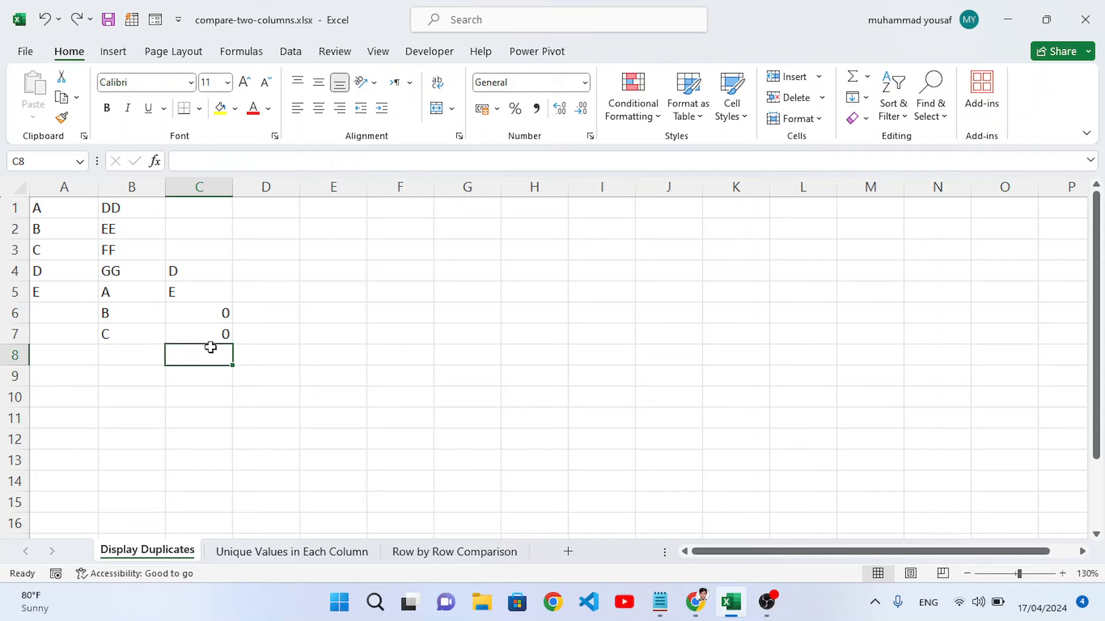
{"action": "left_click", "coordinate": [210, 336]}
{"action": "left_click_drag", "start_coordinate": [195, 269], "coordinate": [198, 291]}
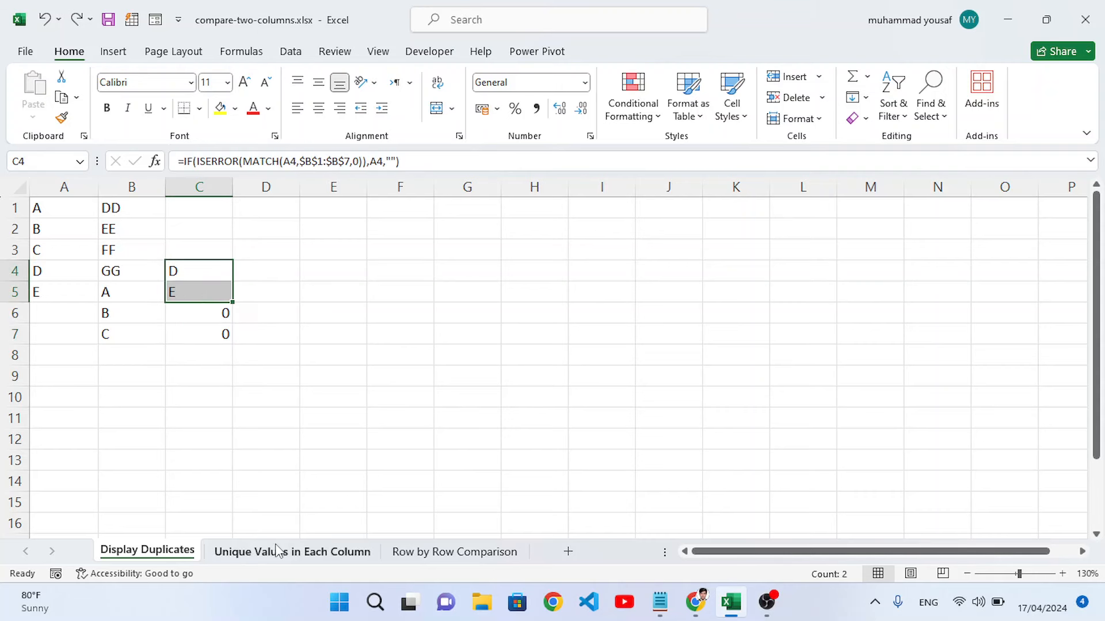
{"action": "left_click", "coordinate": [256, 553]}
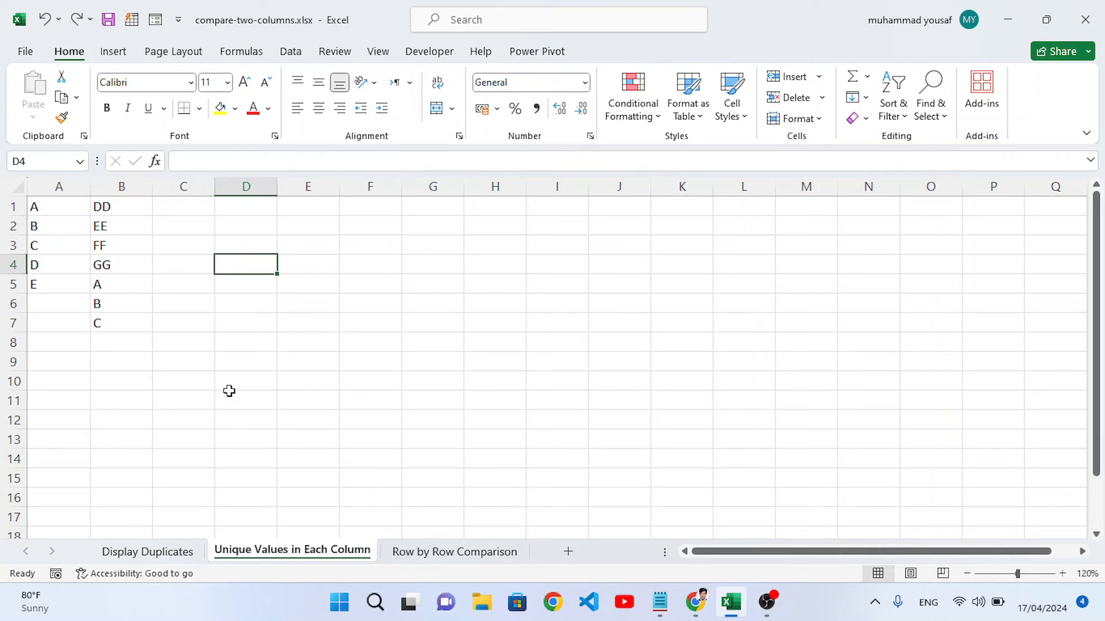
{"action": "left_click", "coordinate": [173, 554]}
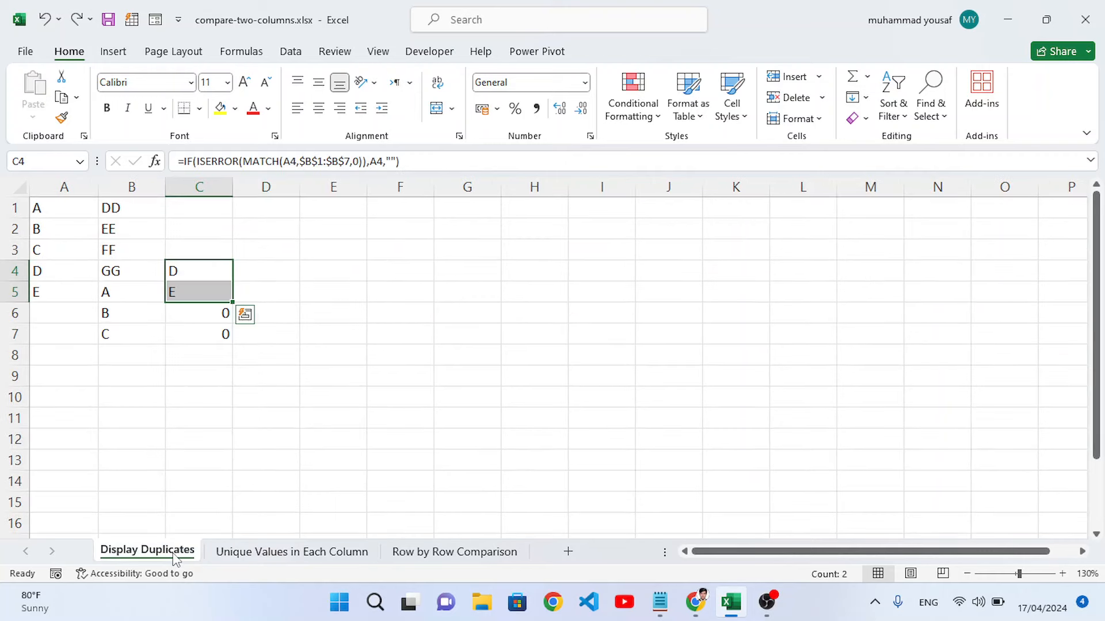
{"action": "left_click", "coordinate": [208, 330]}
{"action": "left_click", "coordinate": [202, 316]}
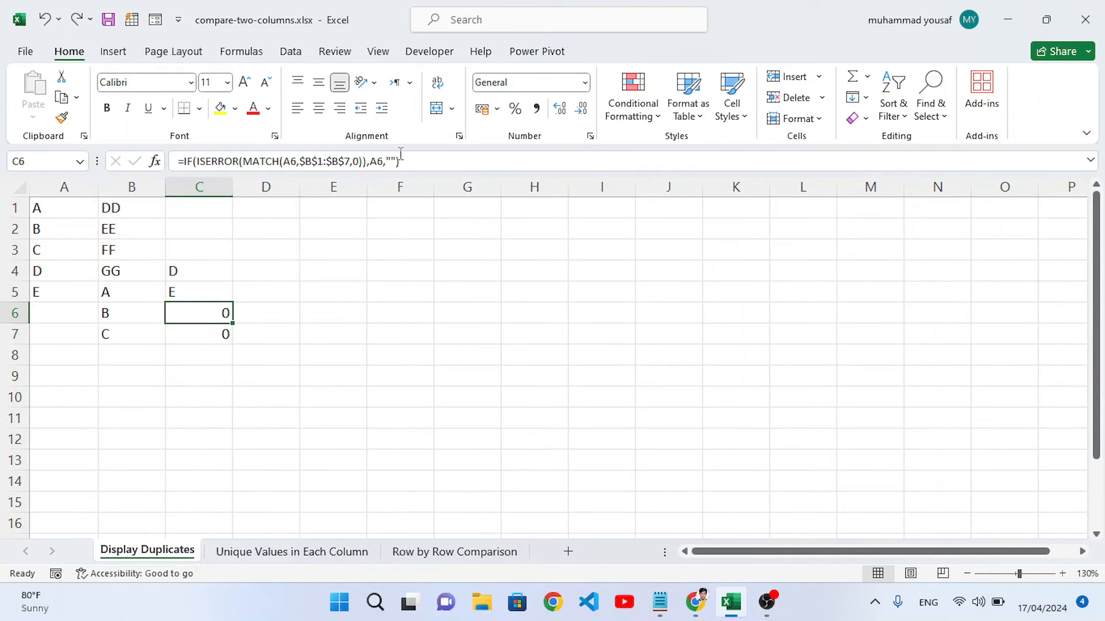
Switch to the Unique Values in Each Column sheet and examine its two lists in A1:B7.
{"action": "left_click", "coordinate": [273, 551]}
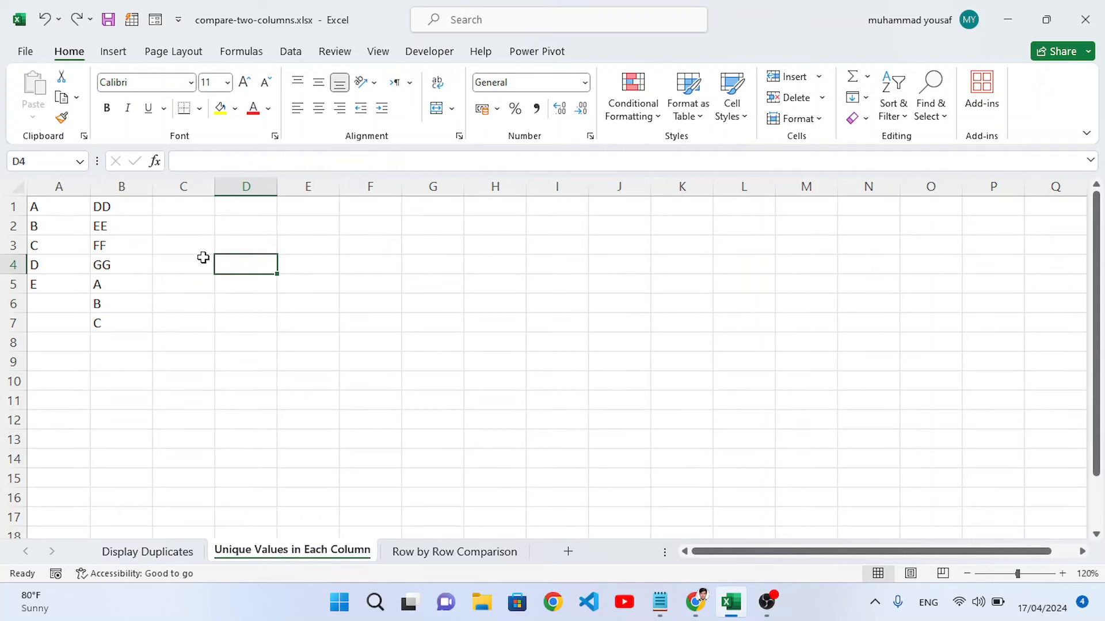
{"action": "left_click", "coordinate": [181, 210]}
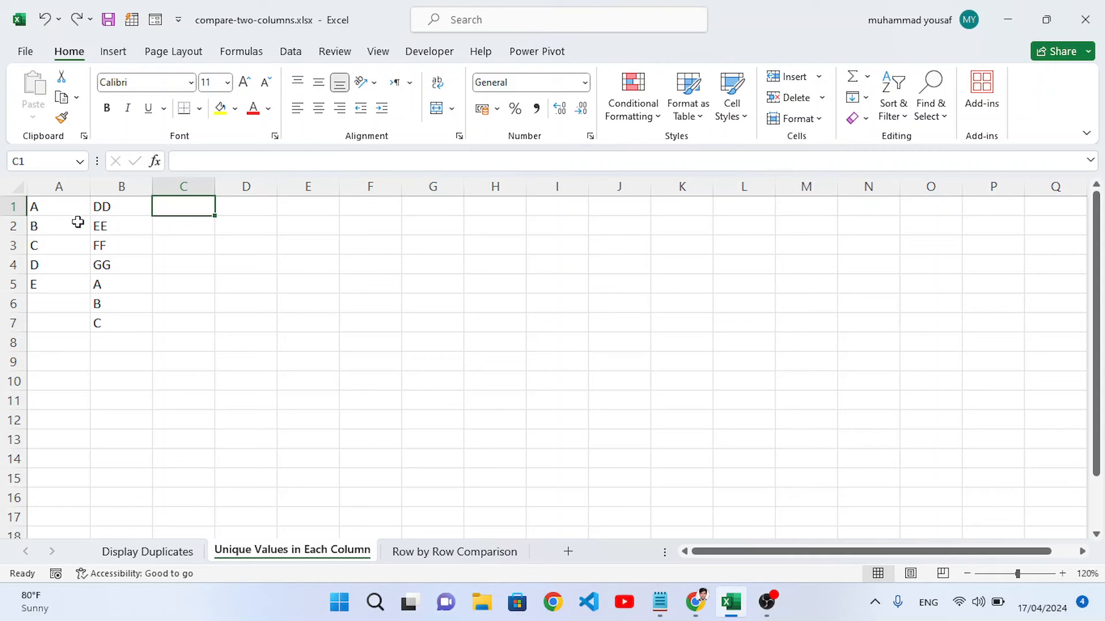
{"action": "left_click", "coordinate": [88, 210]}
{"action": "left_click_drag", "start_coordinate": [88, 210], "coordinate": [125, 321]}
{"action": "left_click", "coordinate": [193, 282]}
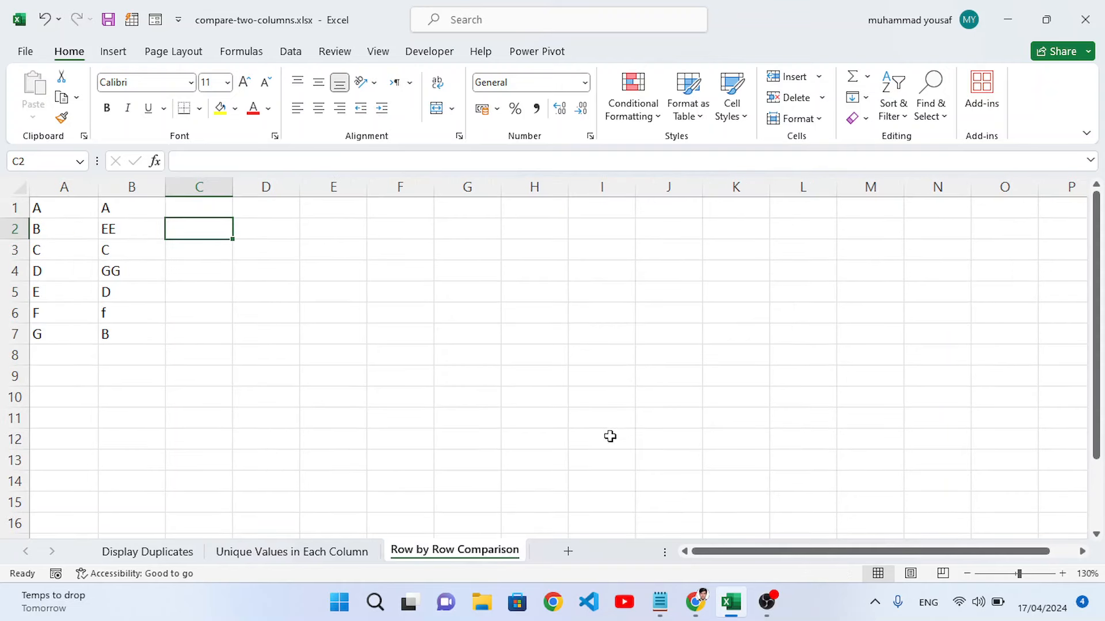
On the Row by Row Comparison sheet, enter =IF(A1=B1, "Match", "") in C1.
{"action": "left_click", "coordinate": [208, 209]}
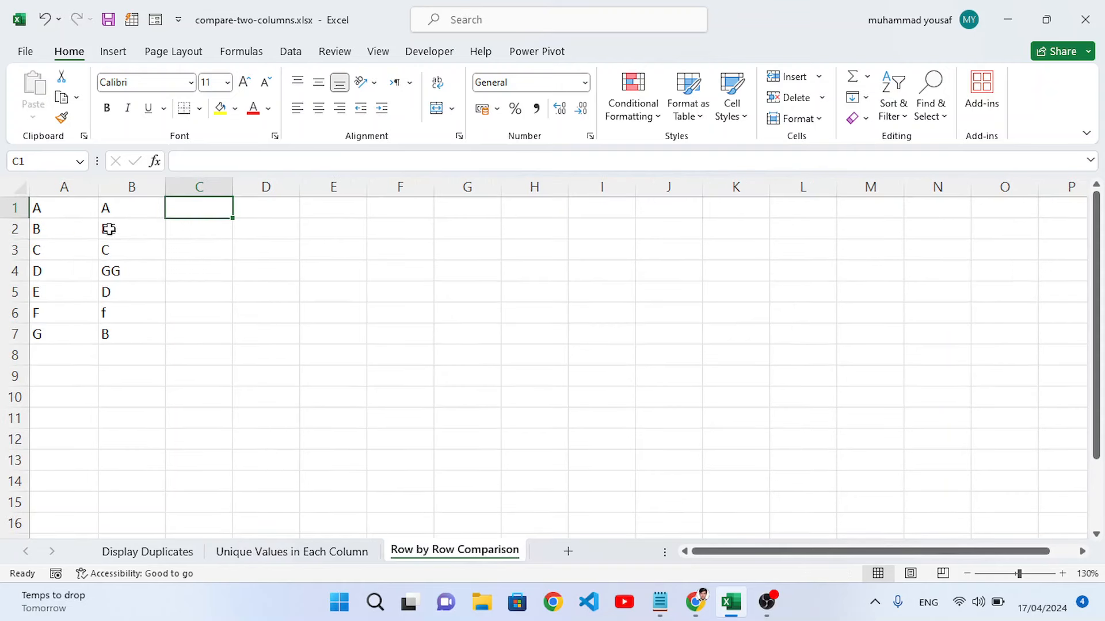
{"action": "left_click_drag", "start_coordinate": [59, 208], "coordinate": [143, 335]}
{"action": "left_click", "coordinate": [197, 210]}
{"action": "type", "text": "="}
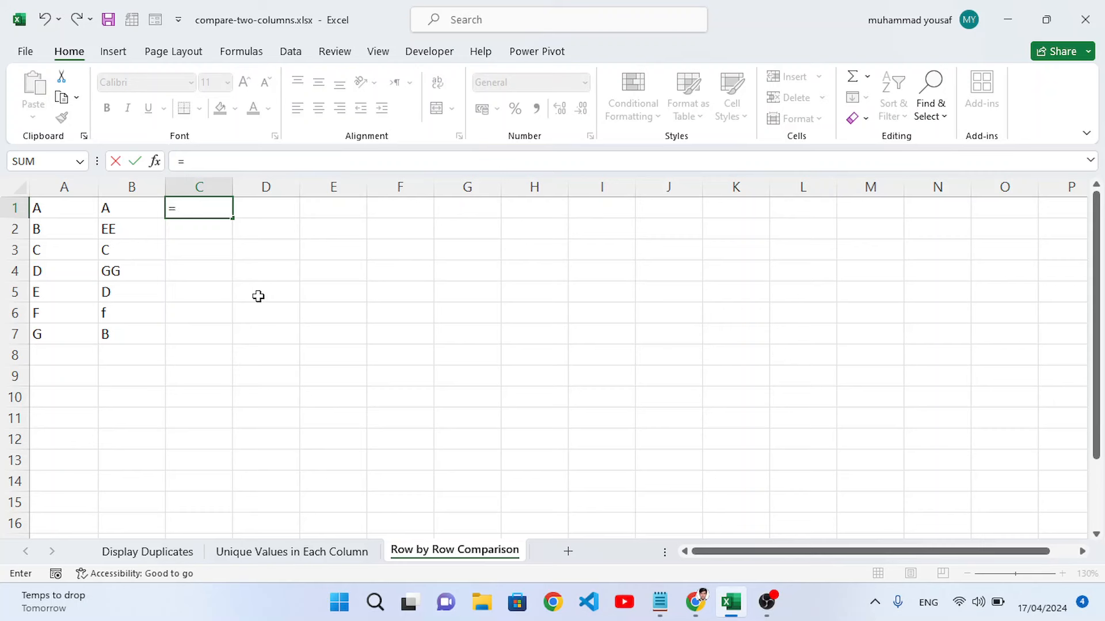
{"action": "type", "text": "IF("}
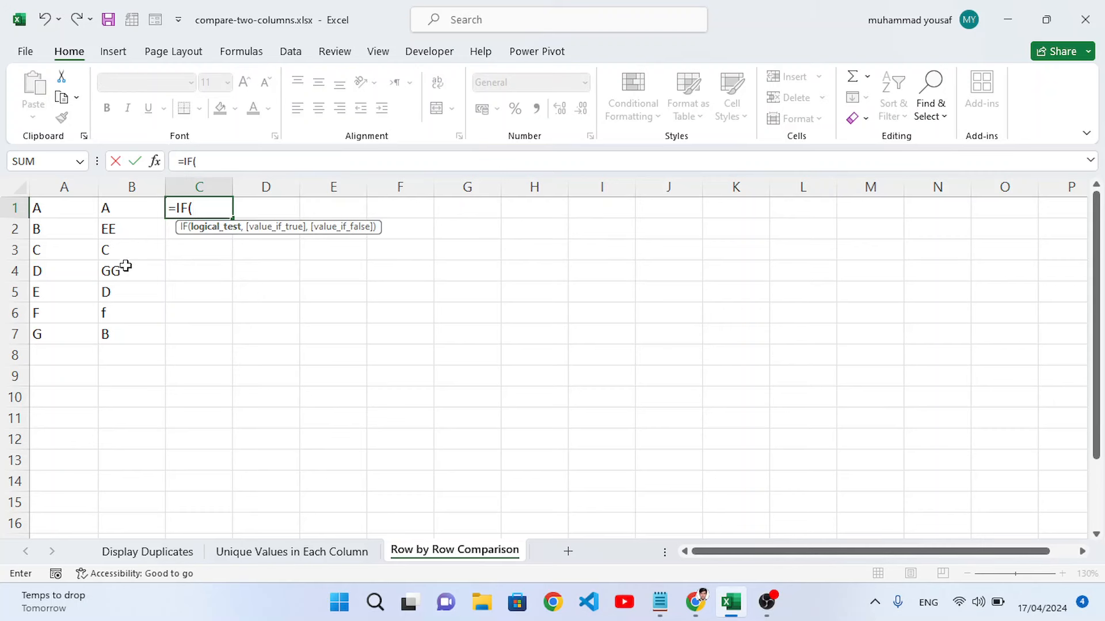
{"action": "left_click", "coordinate": [69, 209]}
{"action": "type", "text": "="}
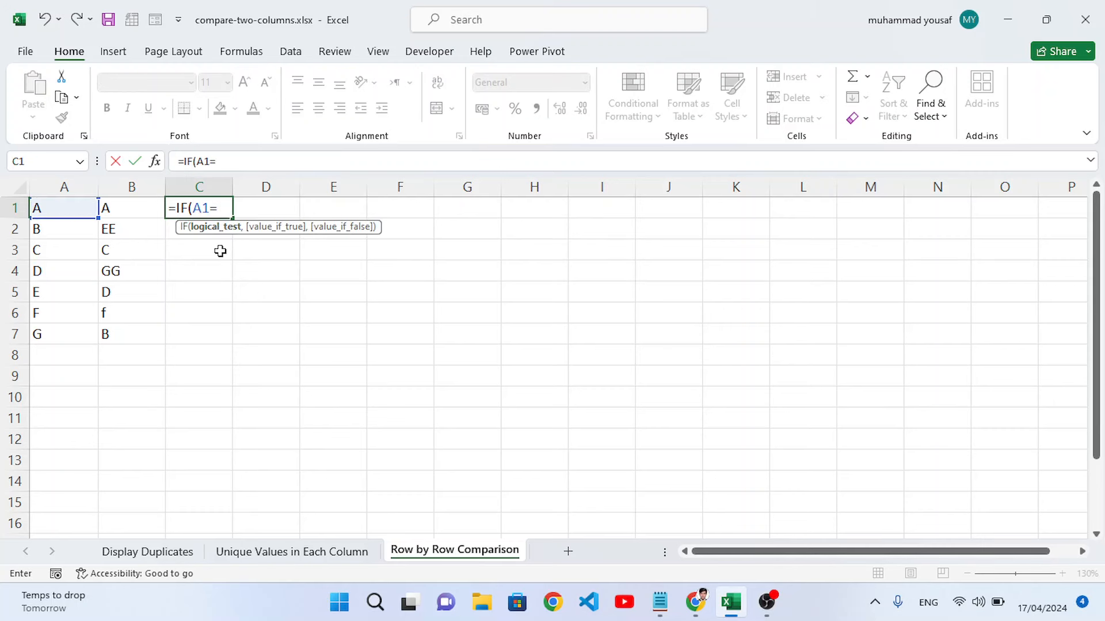
{"action": "left_click", "coordinate": [135, 212]}
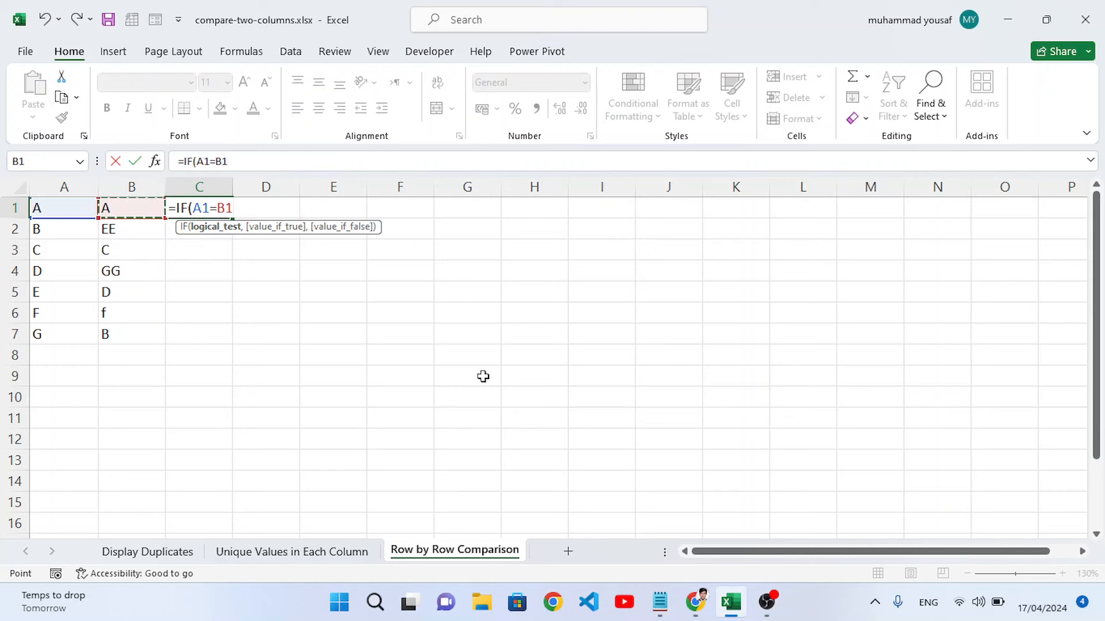
{"action": "type", "text": ", \"Mat"}
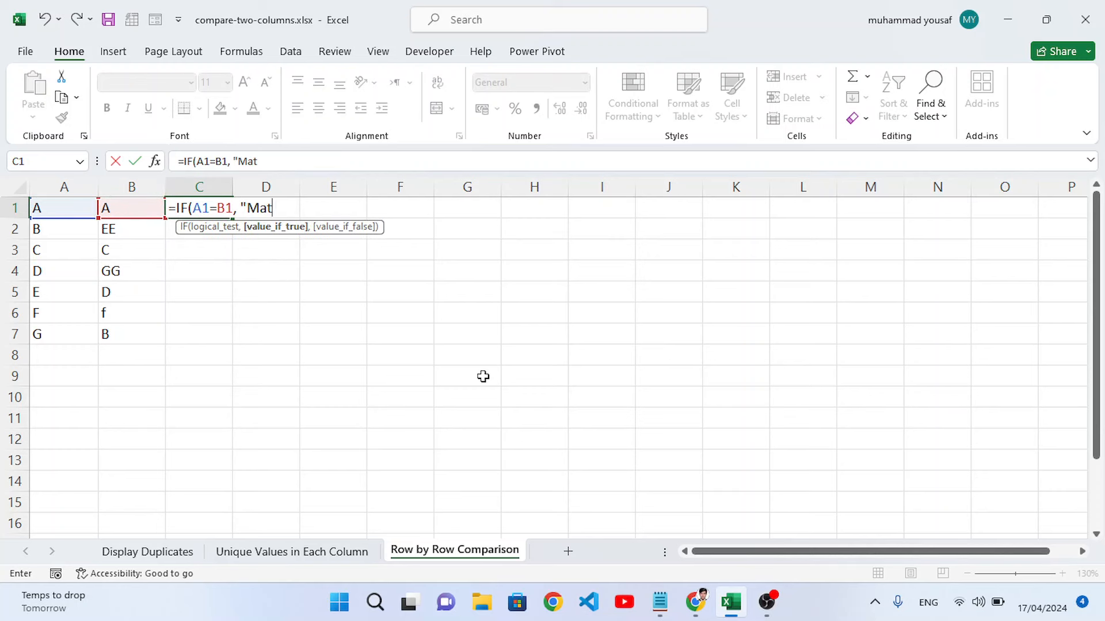
{"action": "type", "text": "ch\", "}
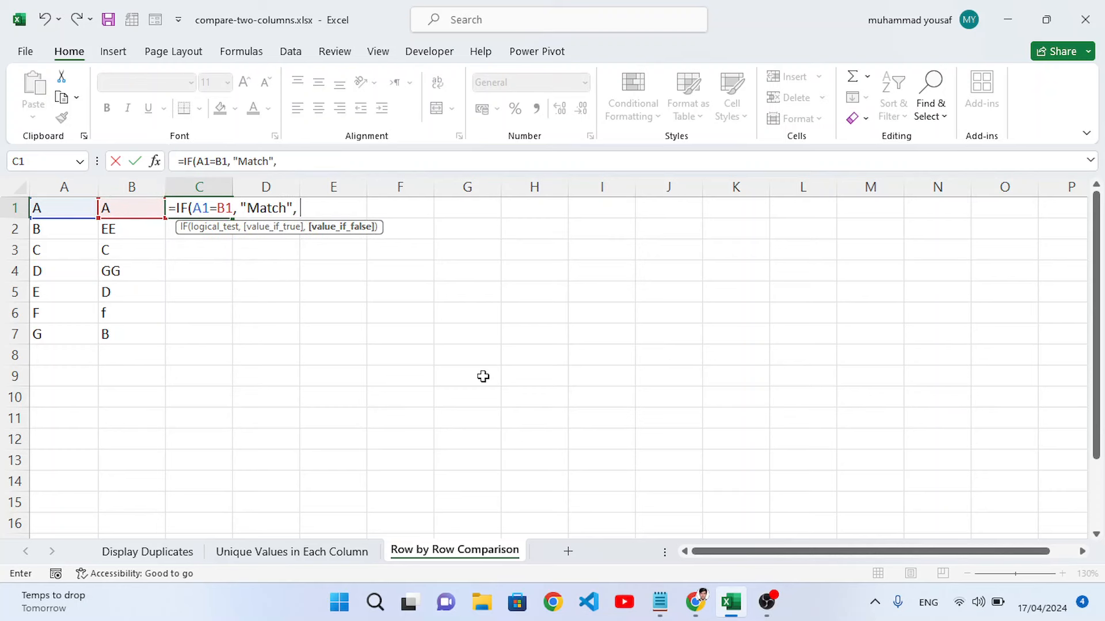
{"action": "type", "text": "\"\")"}
{"action": "key", "text": "Return"}
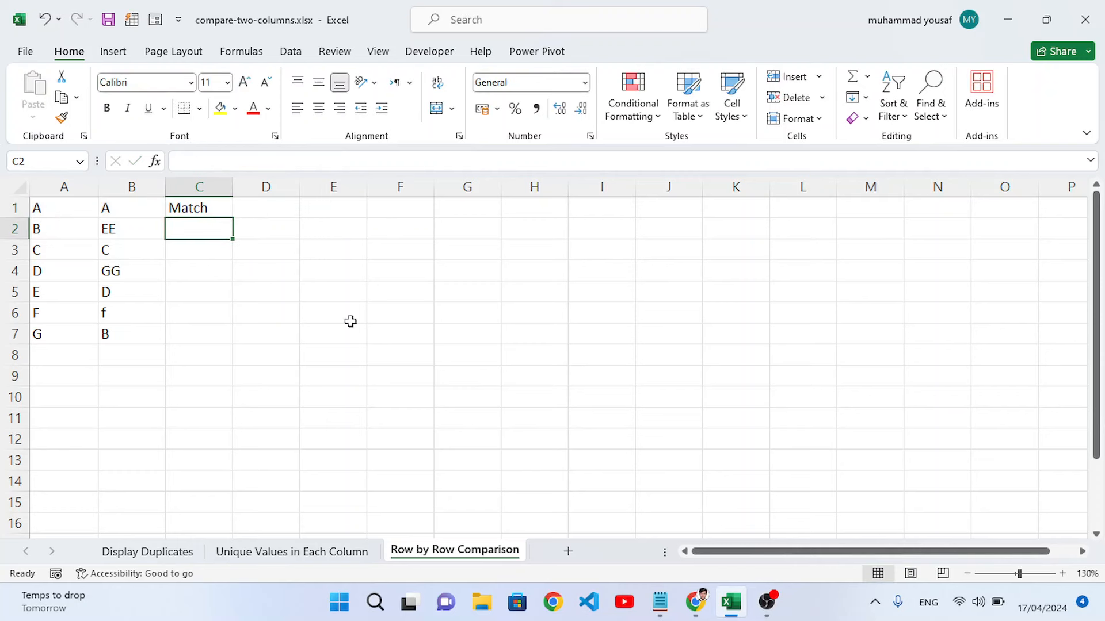
Compare A1 with B1, then fill the C1 formula down through C7.
{"action": "left_click_drag", "start_coordinate": [69, 215], "coordinate": [120, 212]}
{"action": "left_click", "coordinate": [122, 213]}
{"action": "left_click", "coordinate": [176, 206]}
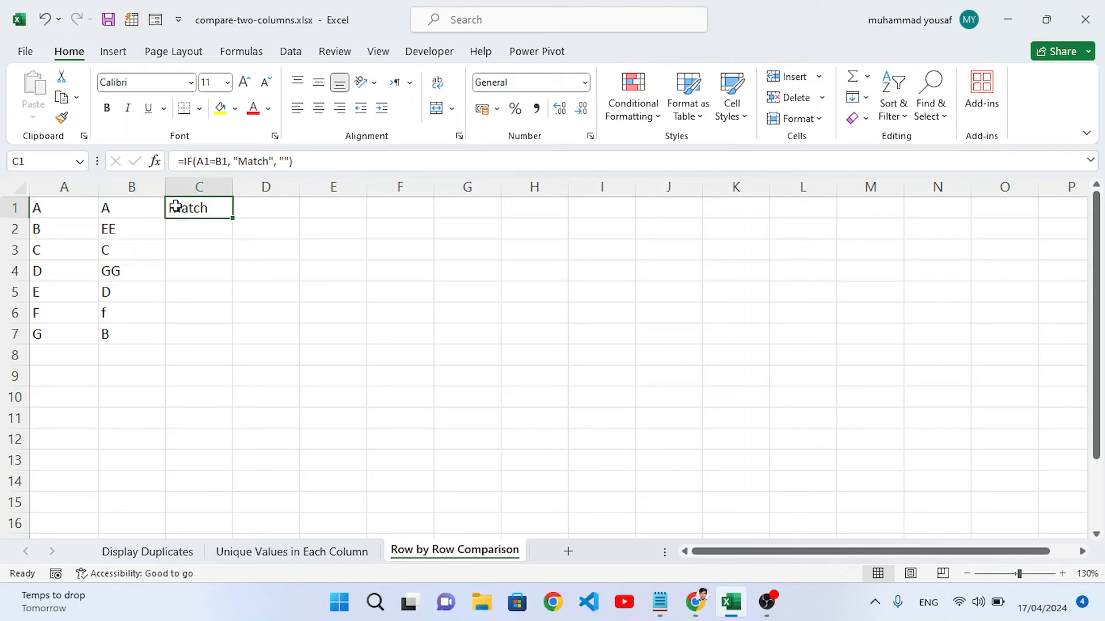
{"action": "left_click_drag", "start_coordinate": [232, 218], "coordinate": [230, 342]}
{"action": "left_click", "coordinate": [203, 277]}
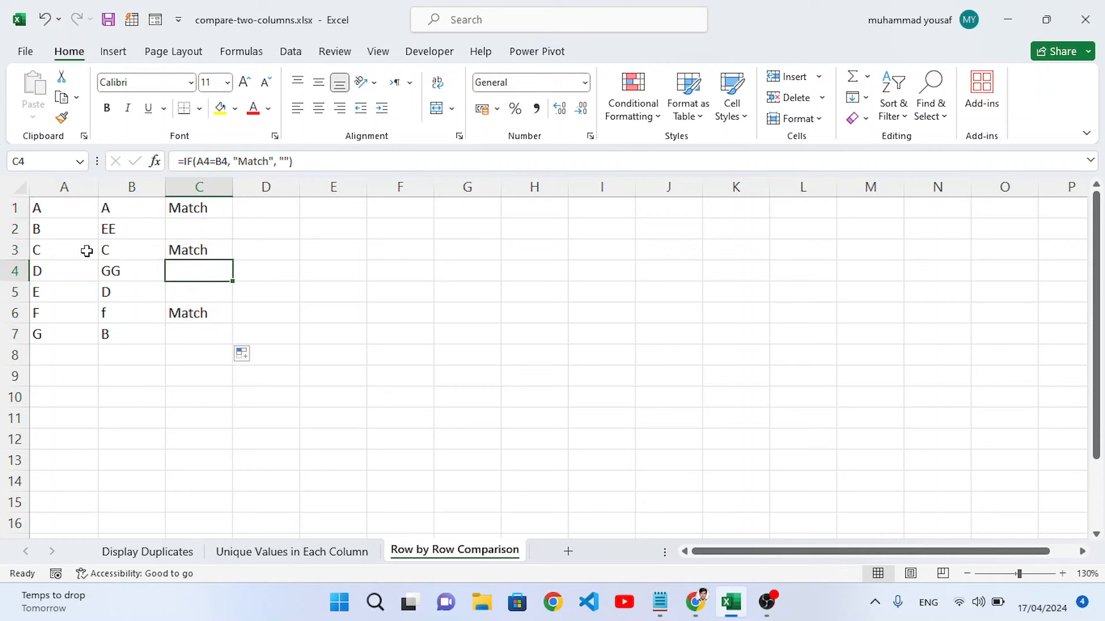
Compare the column A and B values in rows 3, 6, 2, 5 and 7 with their results in column C.
{"action": "left_click_drag", "start_coordinate": [72, 250], "coordinate": [141, 250]}
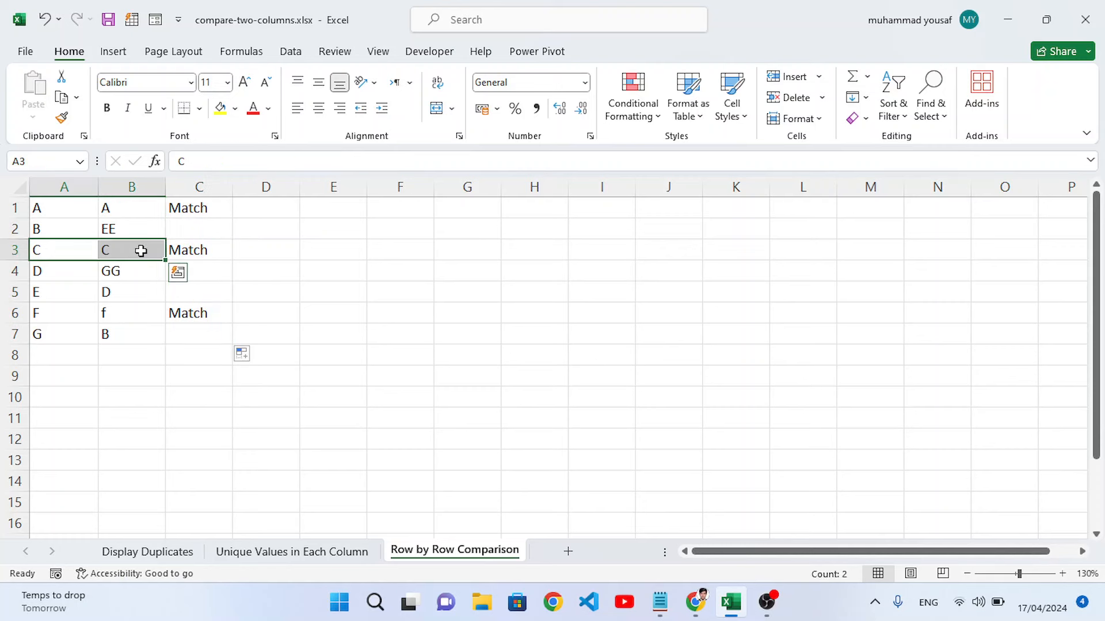
{"action": "left_click", "coordinate": [178, 313]}
{"action": "left_click_drag", "start_coordinate": [71, 313], "coordinate": [159, 314]}
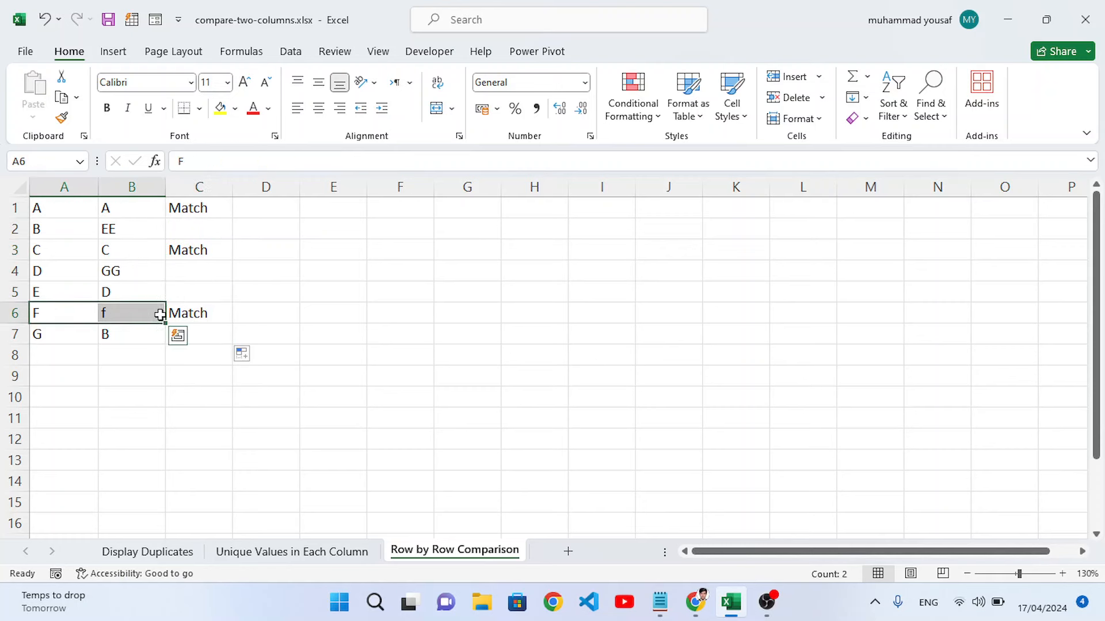
{"action": "left_click", "coordinate": [200, 313]}
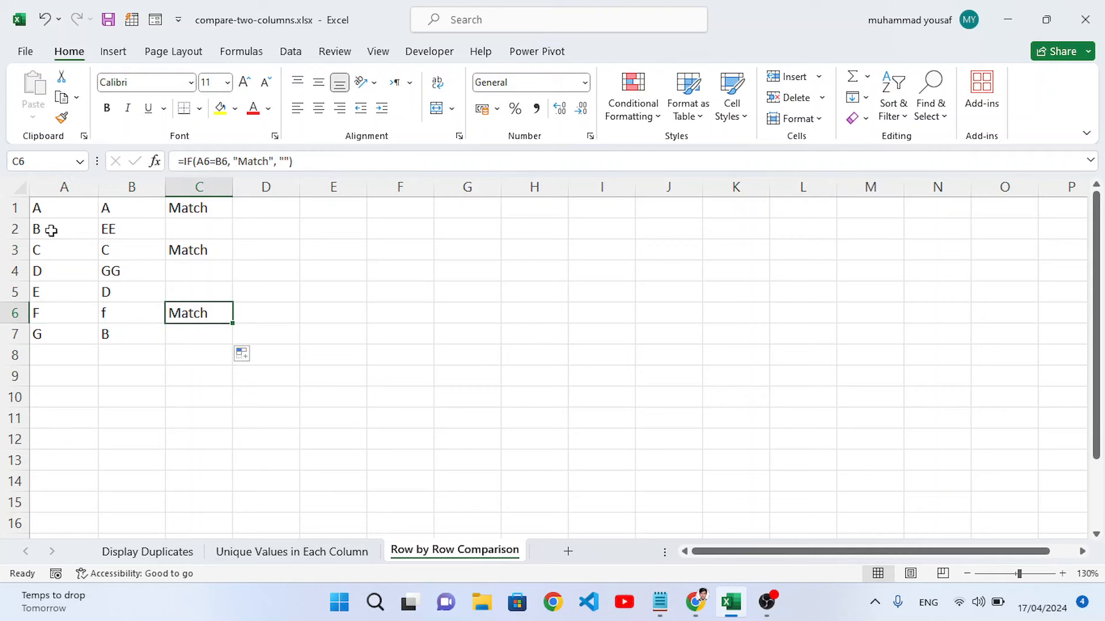
{"action": "left_click_drag", "start_coordinate": [51, 230], "coordinate": [124, 228]}
{"action": "left_click_drag", "start_coordinate": [45, 295], "coordinate": [103, 292]}
{"action": "left_click", "coordinate": [57, 332]}
{"action": "left_click_drag", "start_coordinate": [104, 334], "coordinate": [107, 334]}
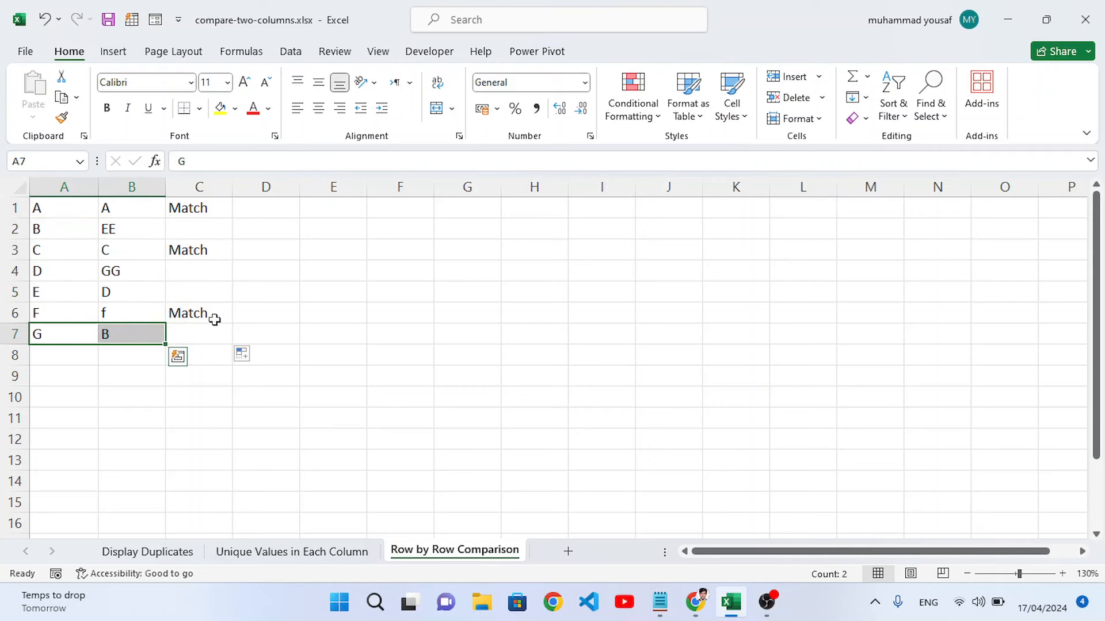
Review the results in C1:C6 and the formulas in C7, C4 and C5.
{"action": "left_click", "coordinate": [221, 314]}
{"action": "left_click_drag", "start_coordinate": [196, 211], "coordinate": [206, 316]}
{"action": "left_click", "coordinate": [203, 331]}
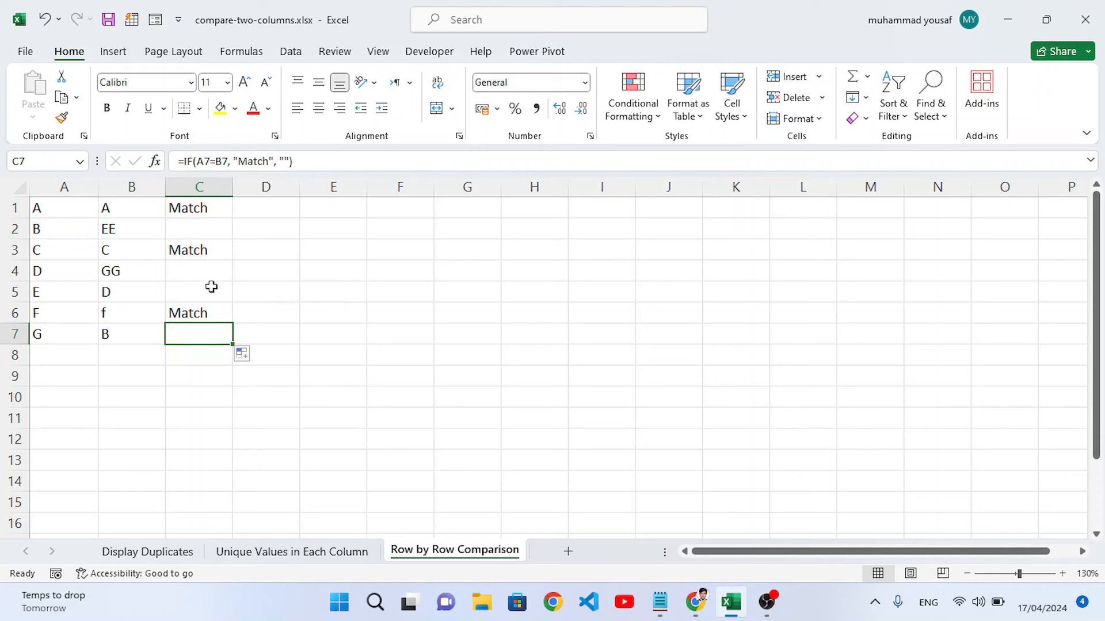
{"action": "left_click", "coordinate": [197, 264]}
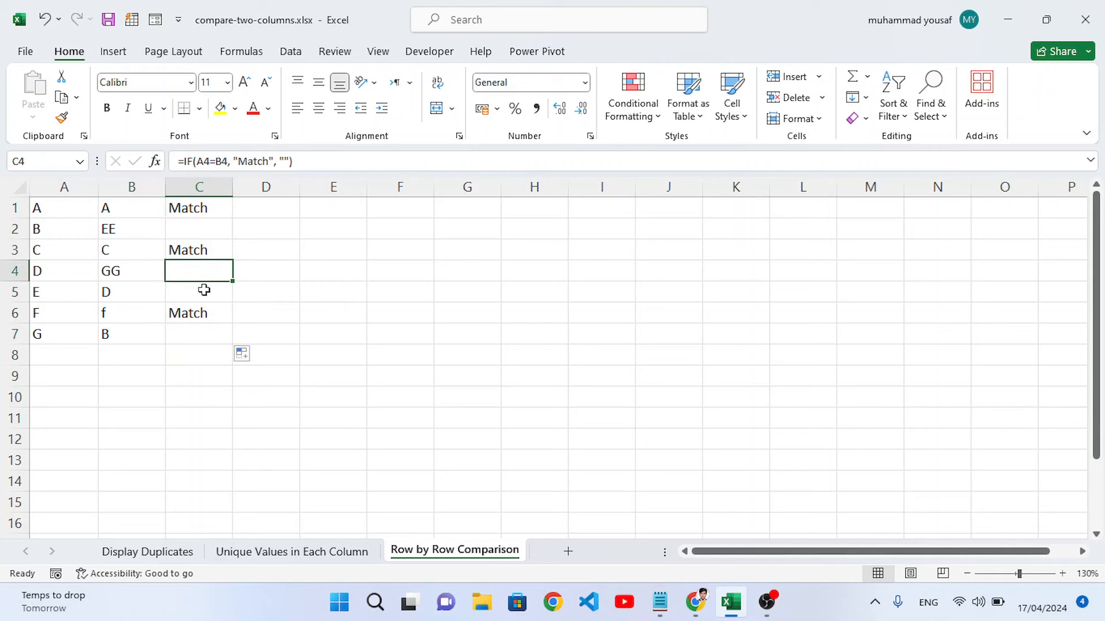
{"action": "left_click", "coordinate": [205, 290]}
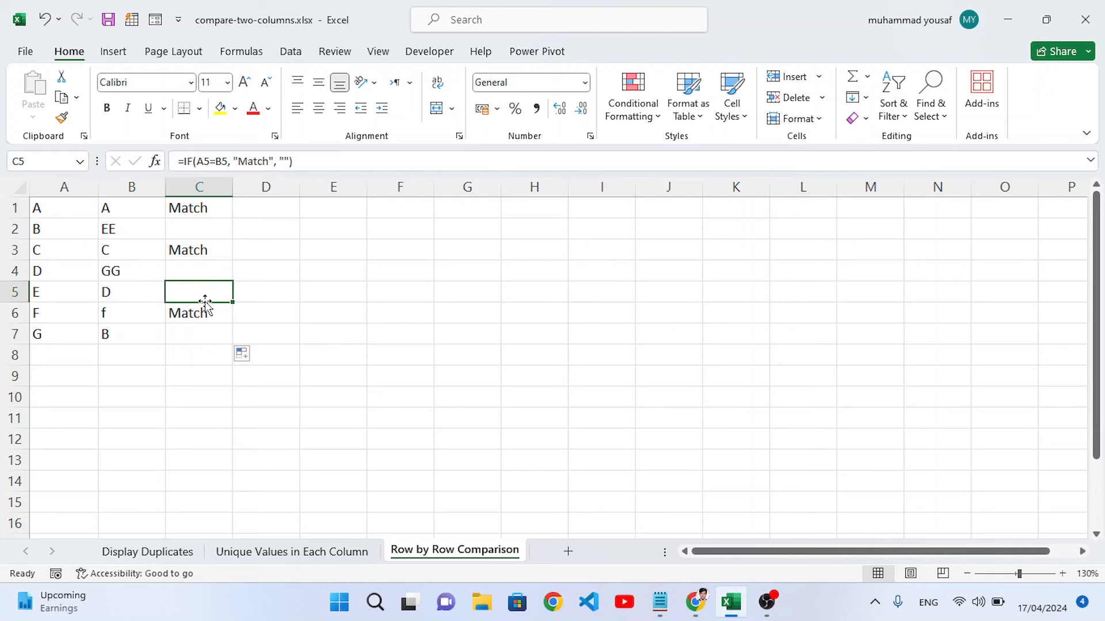
Examine the letter case of A6 and B6 against the result and formula in C6.
{"action": "left_click_drag", "start_coordinate": [87, 314], "coordinate": [111, 313]}
{"action": "left_click", "coordinate": [104, 315]}
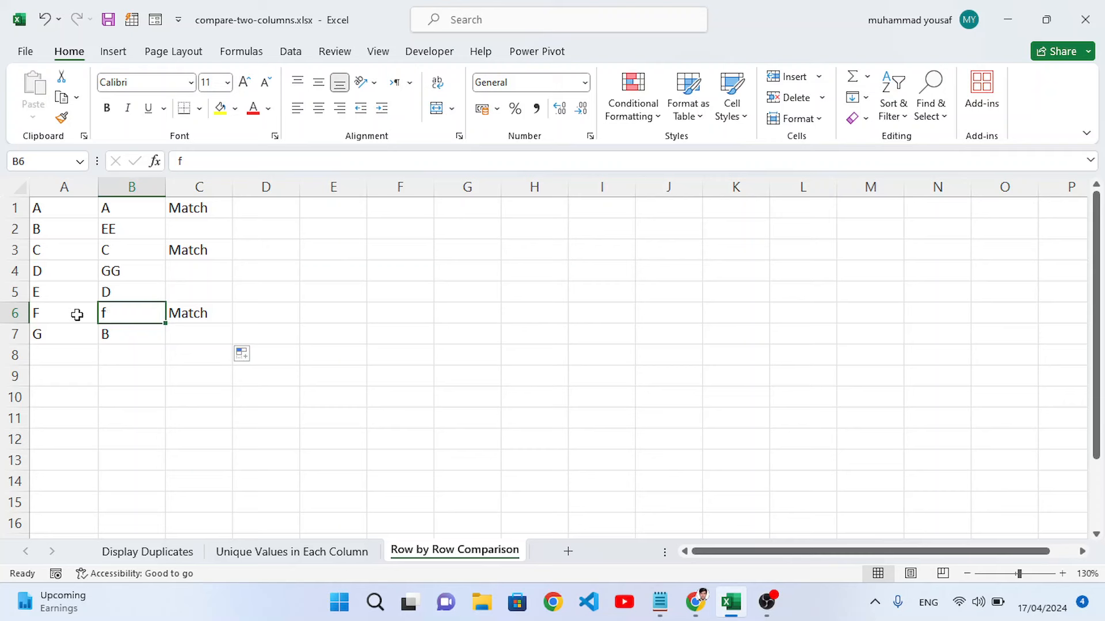
{"action": "left_click", "coordinate": [60, 313]}
{"action": "left_click", "coordinate": [118, 316]}
{"action": "left_click_drag", "start_coordinate": [54, 308], "coordinate": [109, 313]}
{"action": "left_click", "coordinate": [192, 311]}
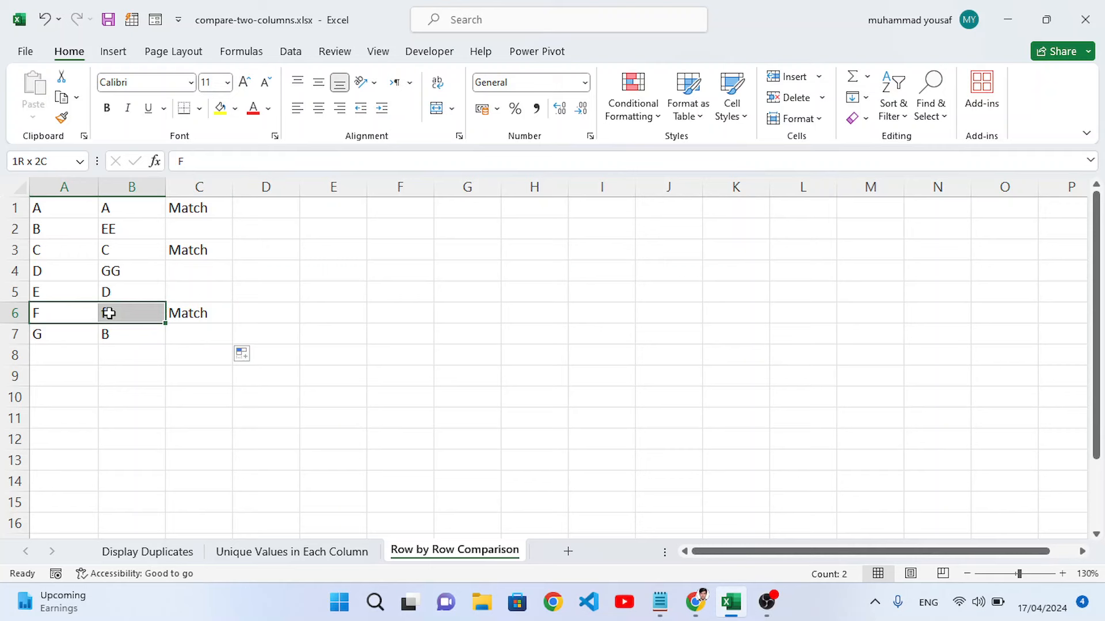
{"action": "left_click", "coordinate": [188, 311]}
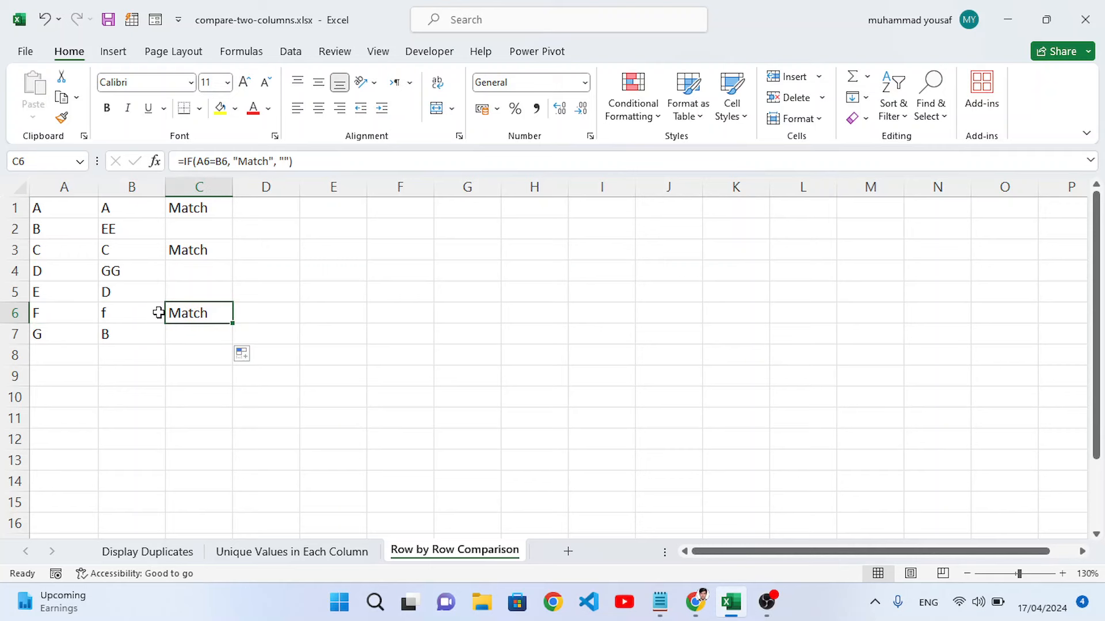
Replace the A6=B6 test in C6 with the case-sensitive EXACT function, making the formula =IF(EXACT(A1,B1), "Match", "").
{"action": "left_click", "coordinate": [196, 162]}
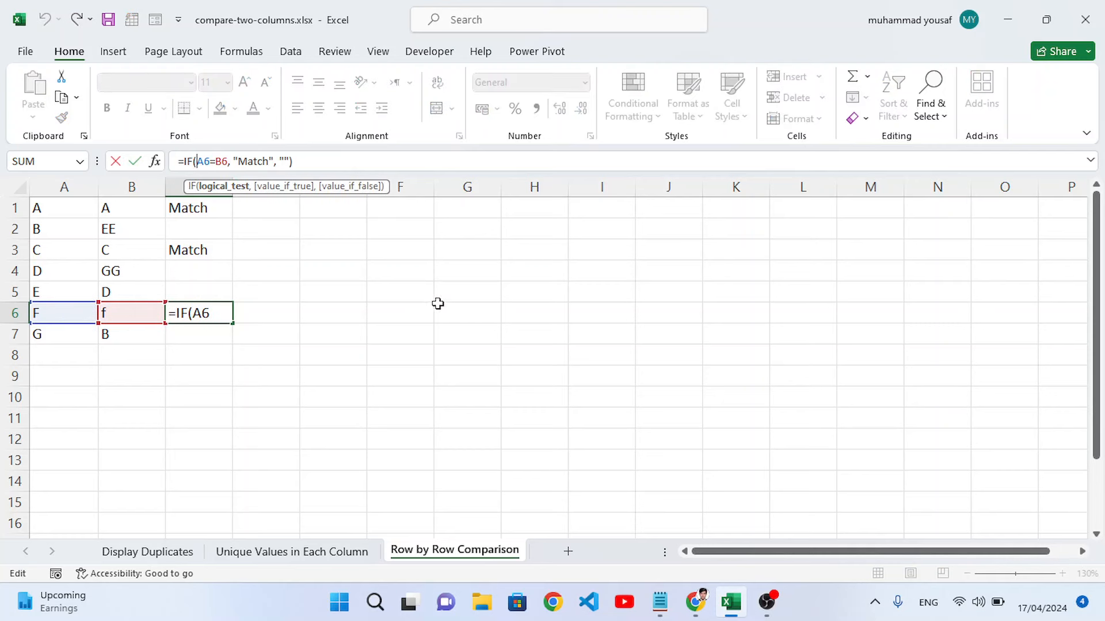
{"action": "left_click_drag", "start_coordinate": [211, 166], "coordinate": [228, 167]}
{"action": "key", "text": "Delete"}
{"action": "type", "text": "ex"}
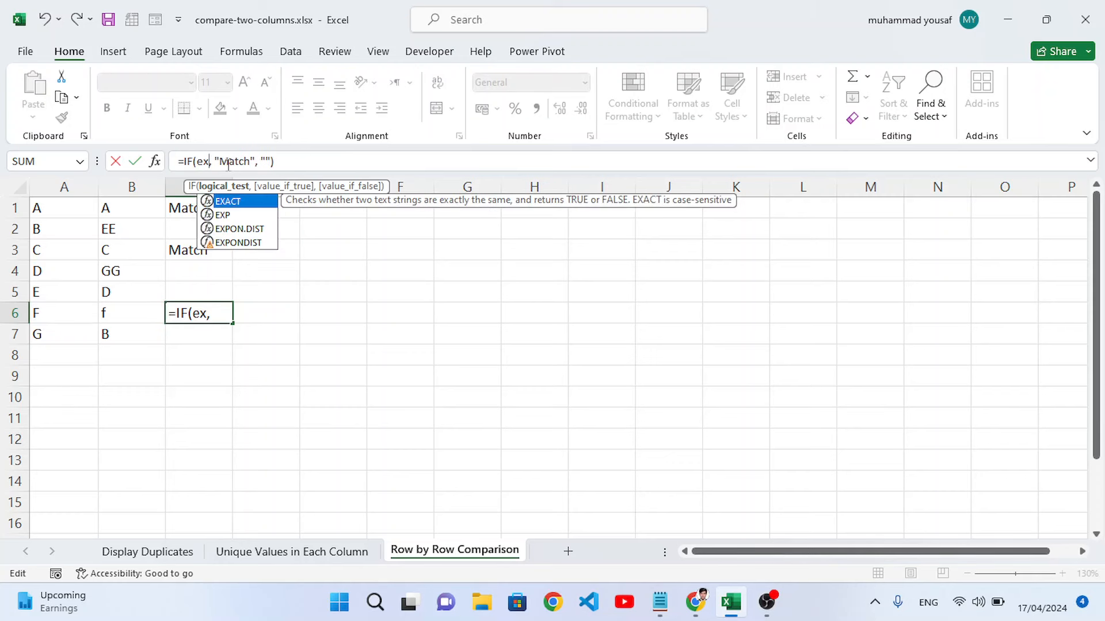
{"action": "key", "text": "Tab"}
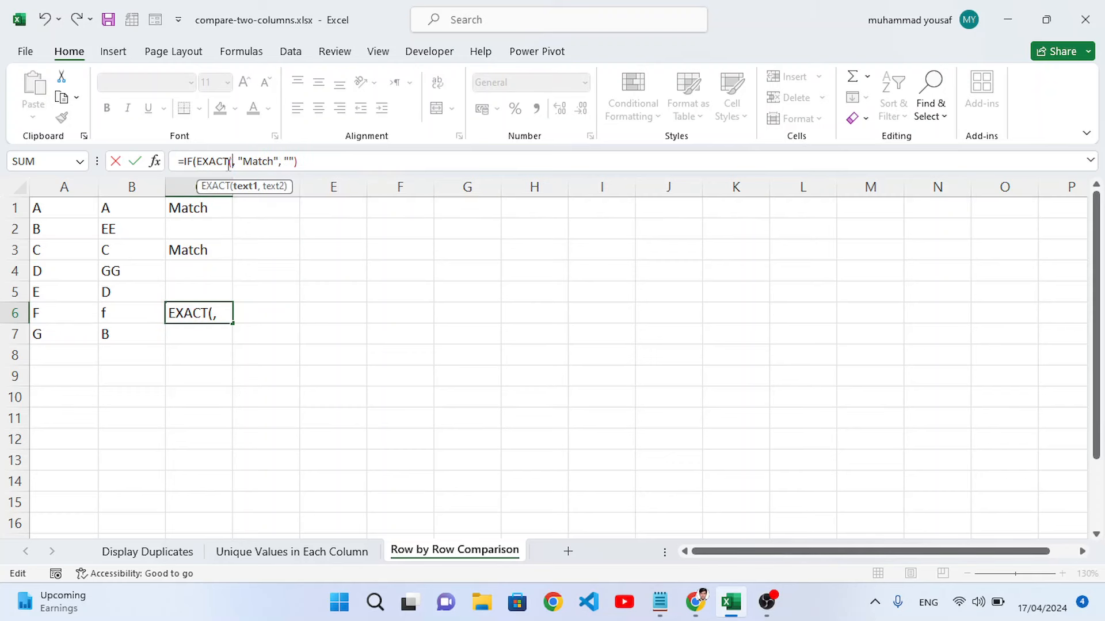
{"action": "left_click", "coordinate": [81, 208]}
{"action": "type", "text": ","}
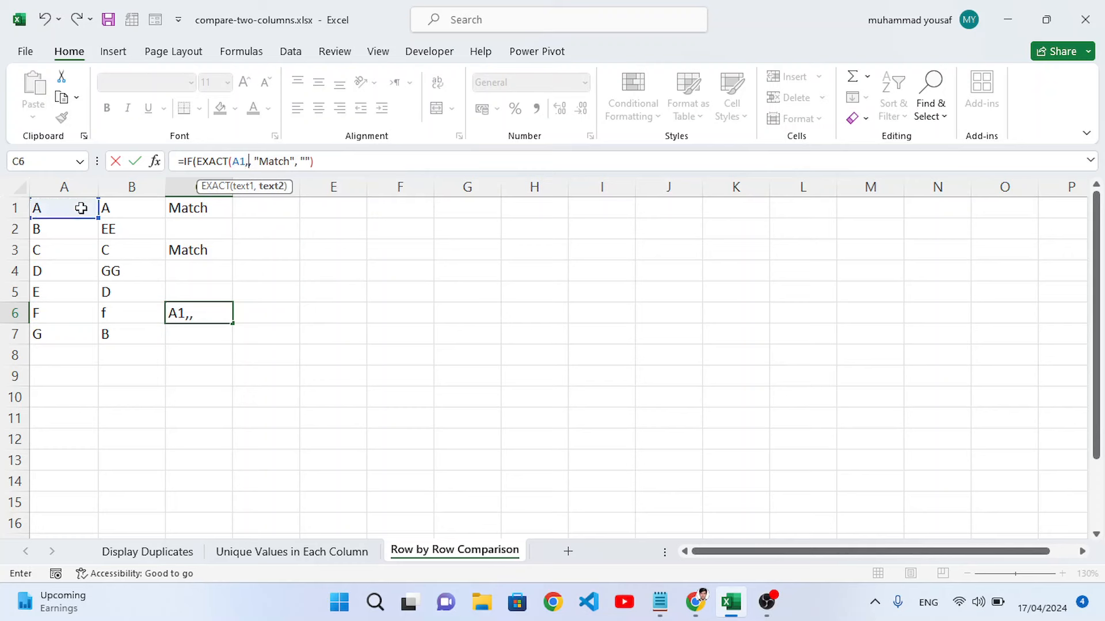
{"action": "left_click", "coordinate": [125, 213]}
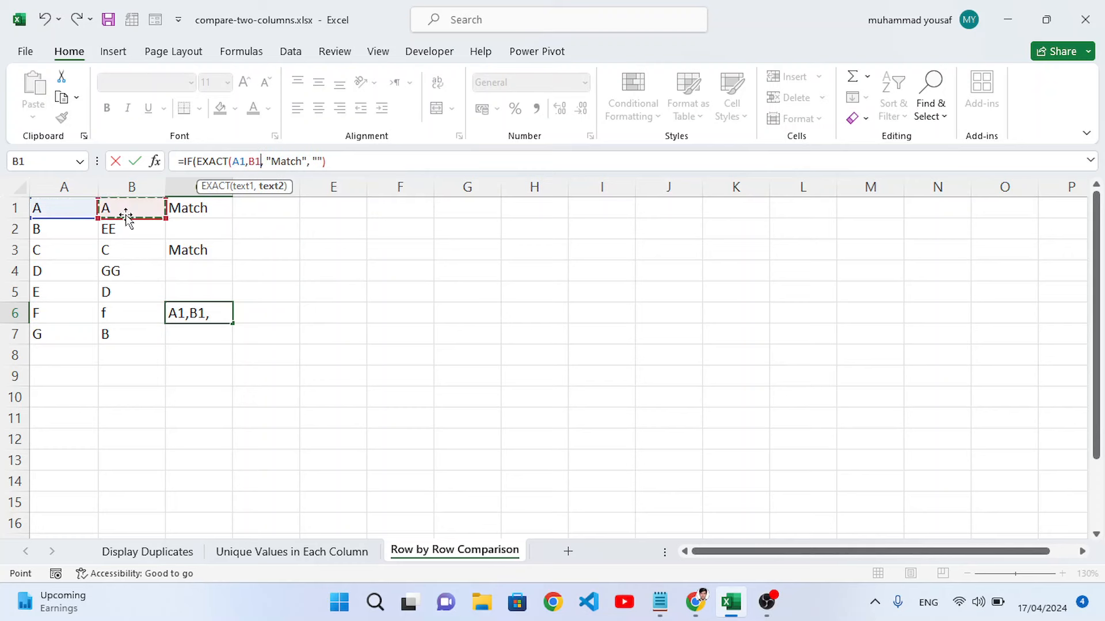
{"action": "type", "text": ")"}
{"action": "key", "text": "Return"}
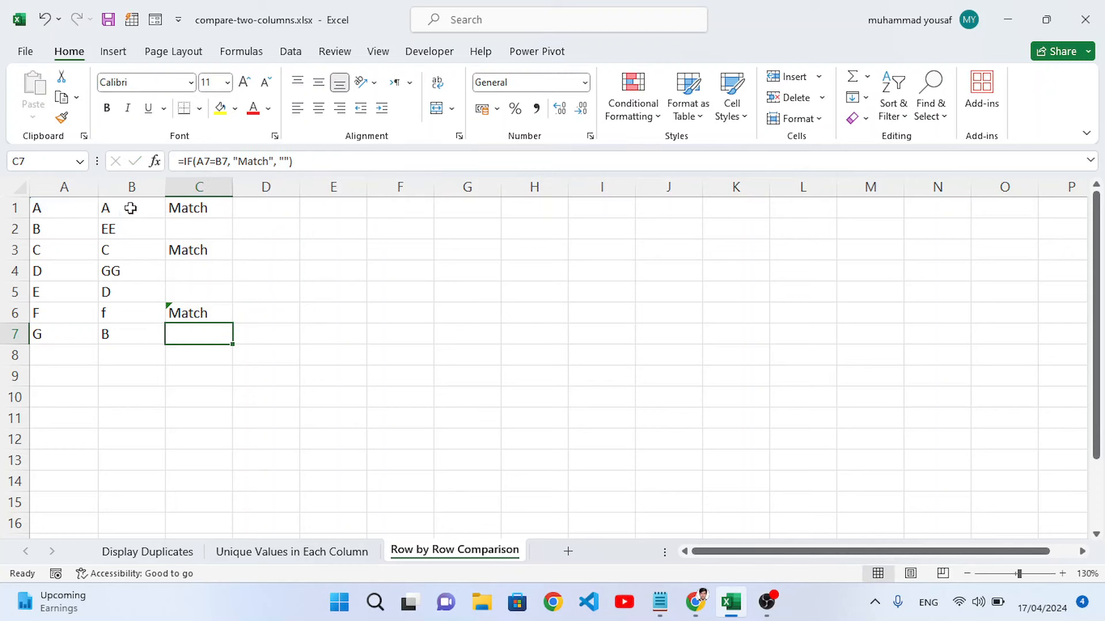
Try to fill the EXACT formula from C6 up to C1, then undo the fill.
{"action": "left_click", "coordinate": [221, 316]}
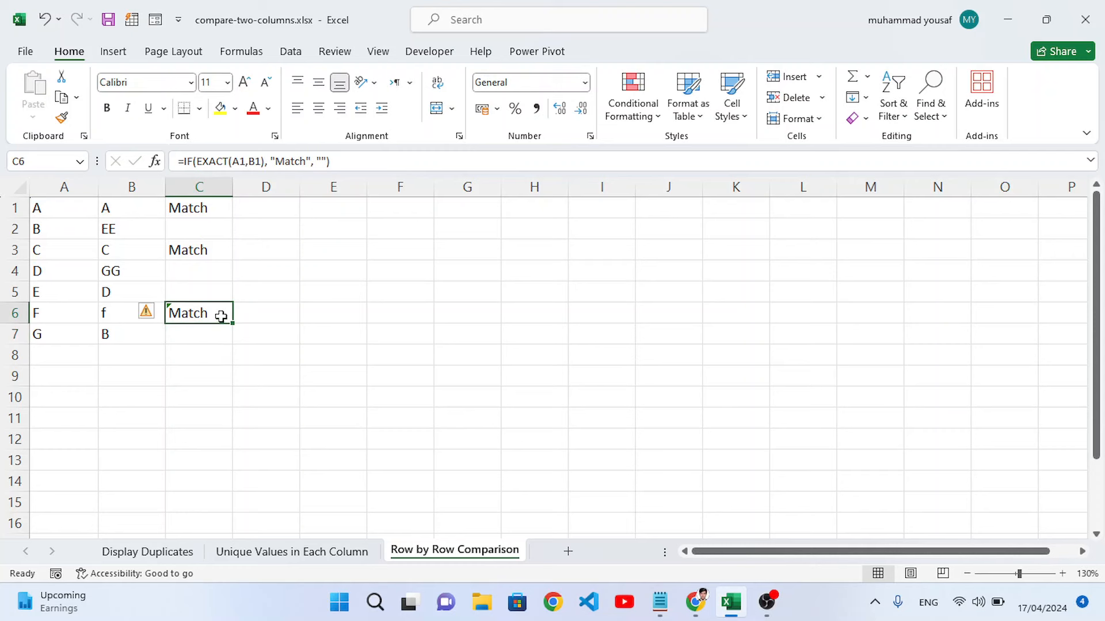
{"action": "left_click_drag", "start_coordinate": [232, 323], "coordinate": [220, 203]}
{"action": "left_click", "coordinate": [225, 316]}
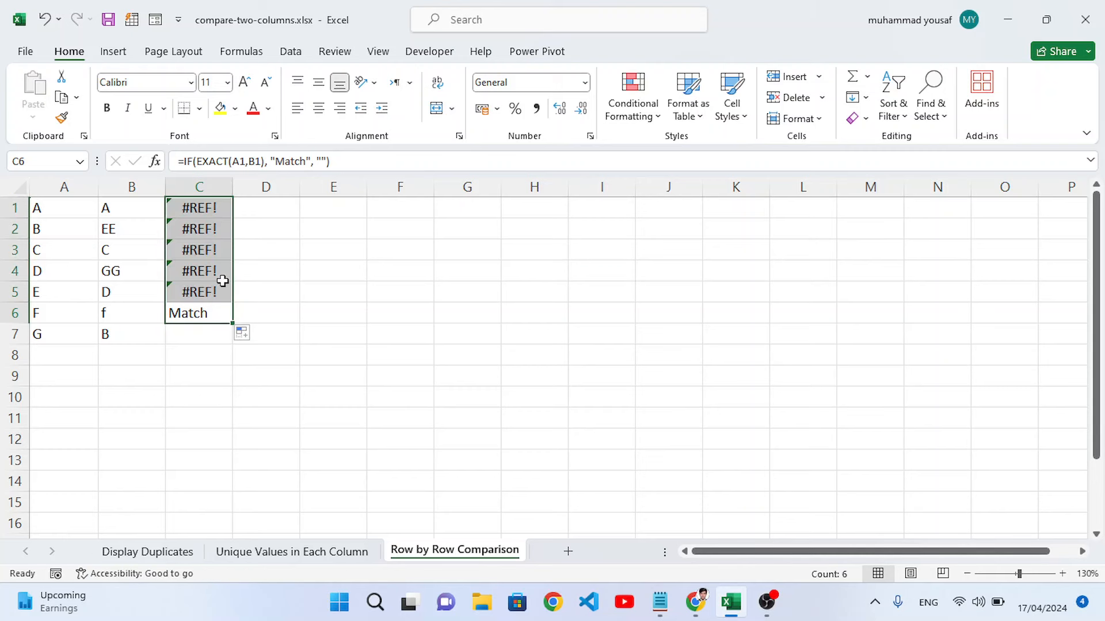
{"action": "key", "text": "ctrl+z"}
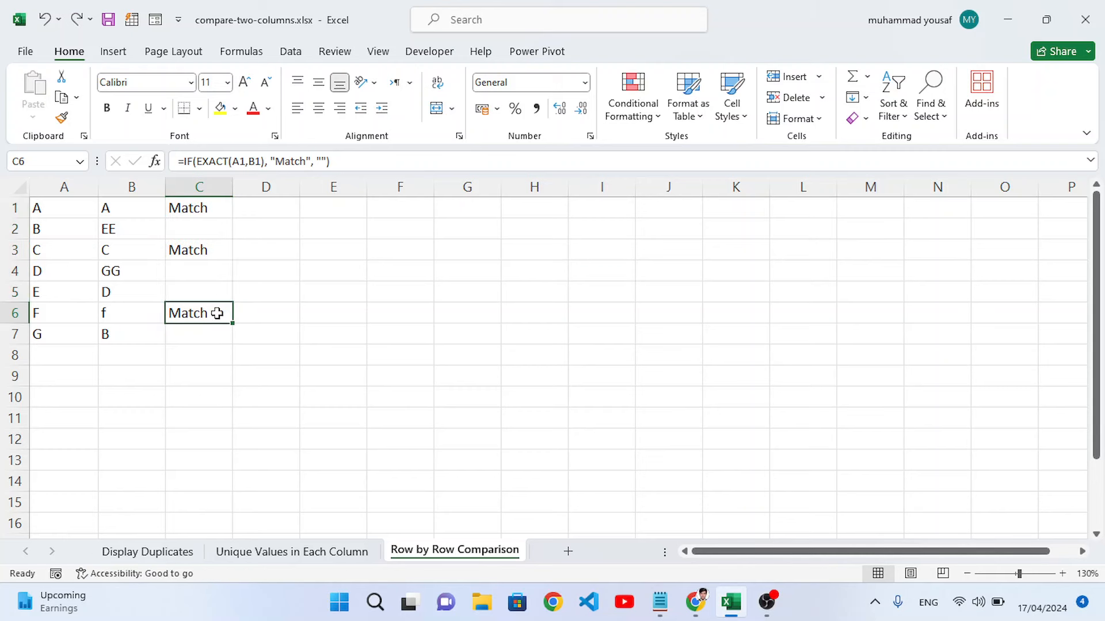
Copy the EXACT(A1,B1) test from C6 and use it to replace A1=B1 in C1, making the formula =IF(EXACT(A1,B1), "Match", "").
{"action": "left_click_drag", "start_coordinate": [201, 161], "coordinate": [270, 163]}
{"action": "key", "text": "ctrl+c"}
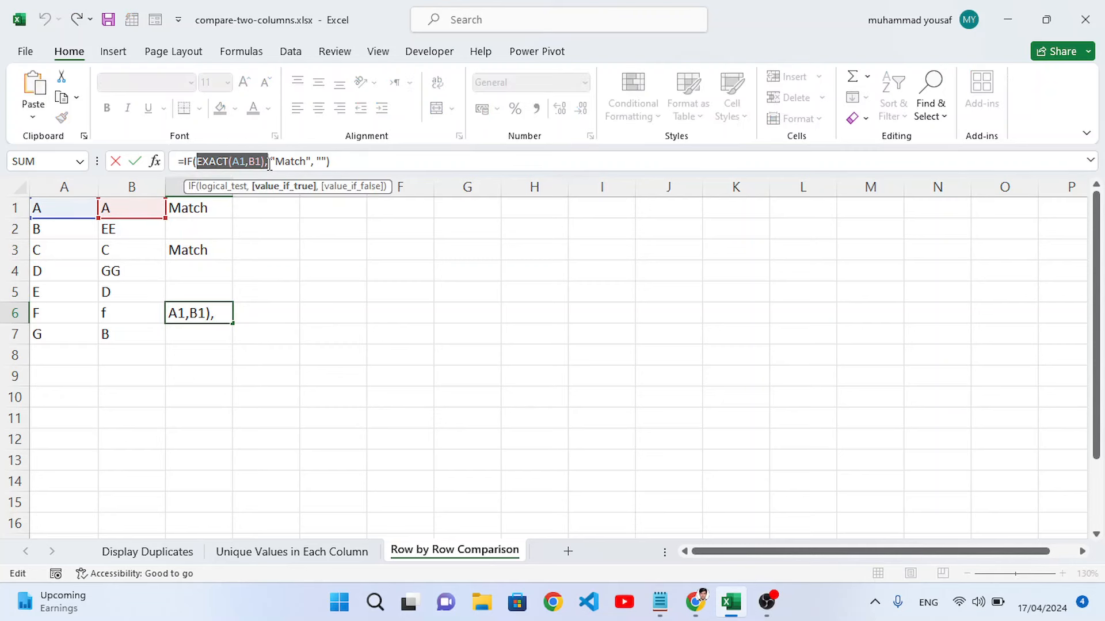
{"action": "left_click", "coordinate": [328, 163]}
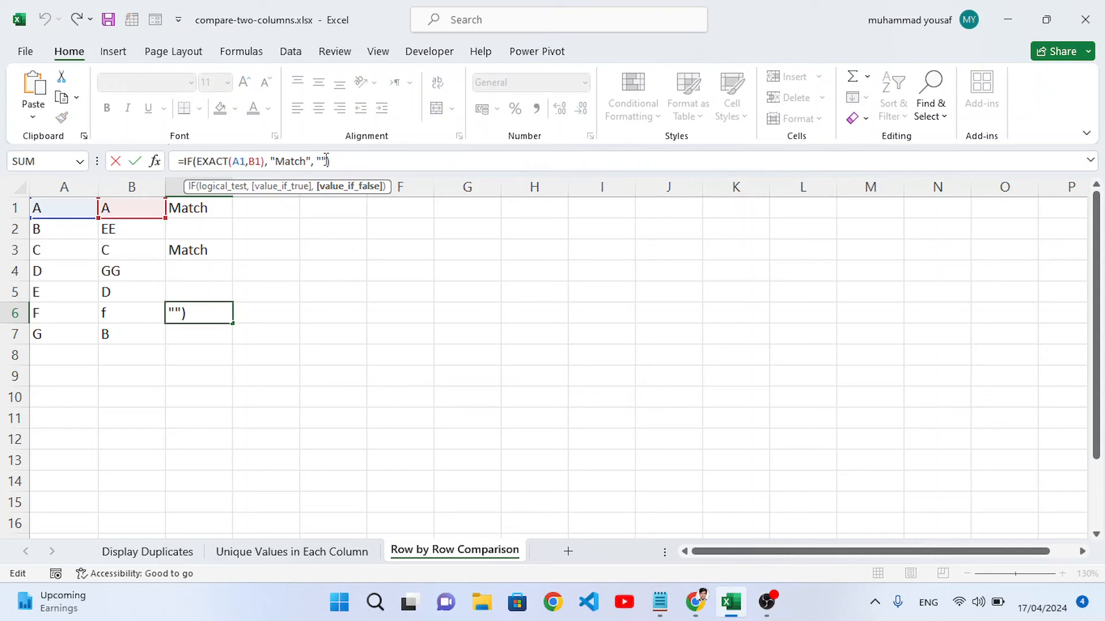
{"action": "key", "text": "Return"}
{"action": "left_click", "coordinate": [210, 207]}
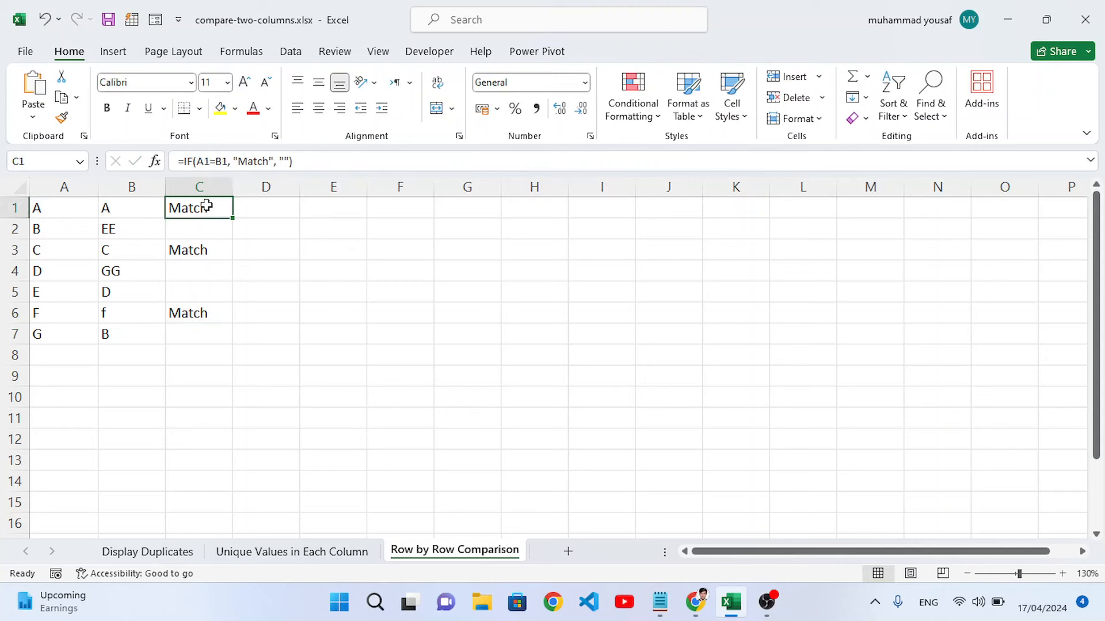
{"action": "left_click_drag", "start_coordinate": [196, 163], "coordinate": [229, 163]}
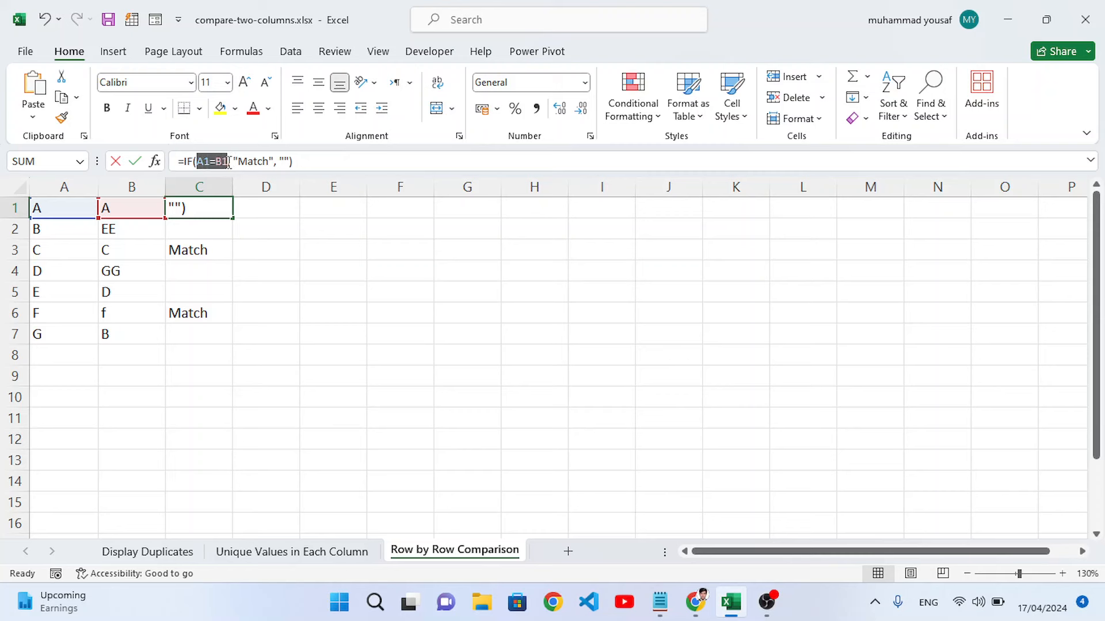
{"action": "key", "text": "ctrl+v"}
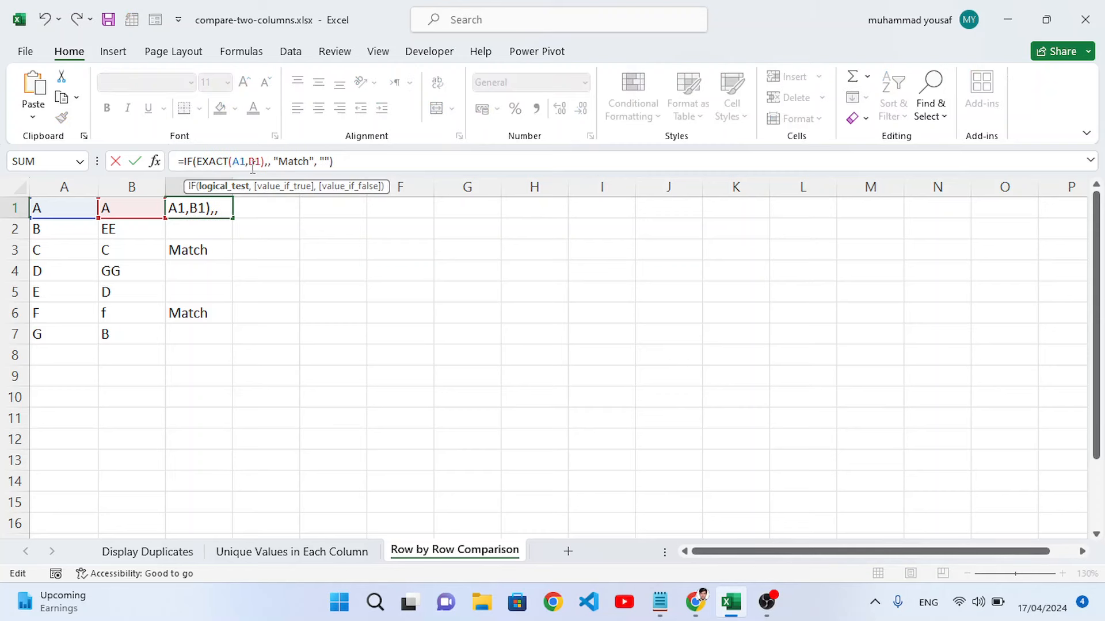
{"action": "key", "text": "BackSpace"}
{"action": "key", "text": "Return"}
Fill the case-sensitive formula from C1 down through C7 and check the formula in C6.
{"action": "left_click", "coordinate": [210, 208]}
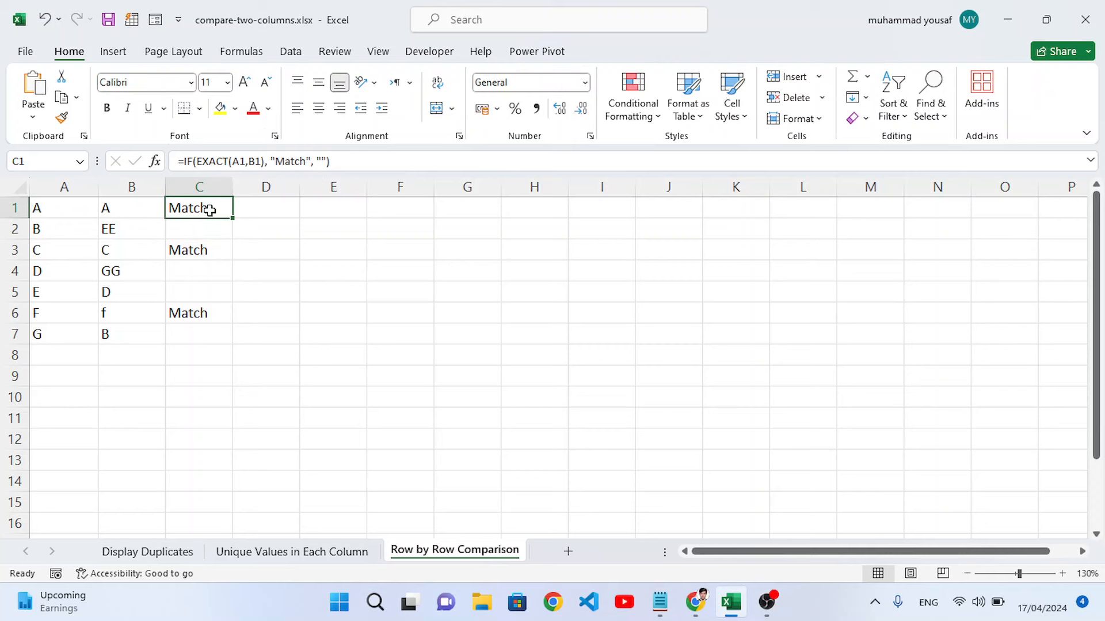
{"action": "left_click_drag", "start_coordinate": [233, 218], "coordinate": [228, 341]}
{"action": "left_click", "coordinate": [204, 314]}
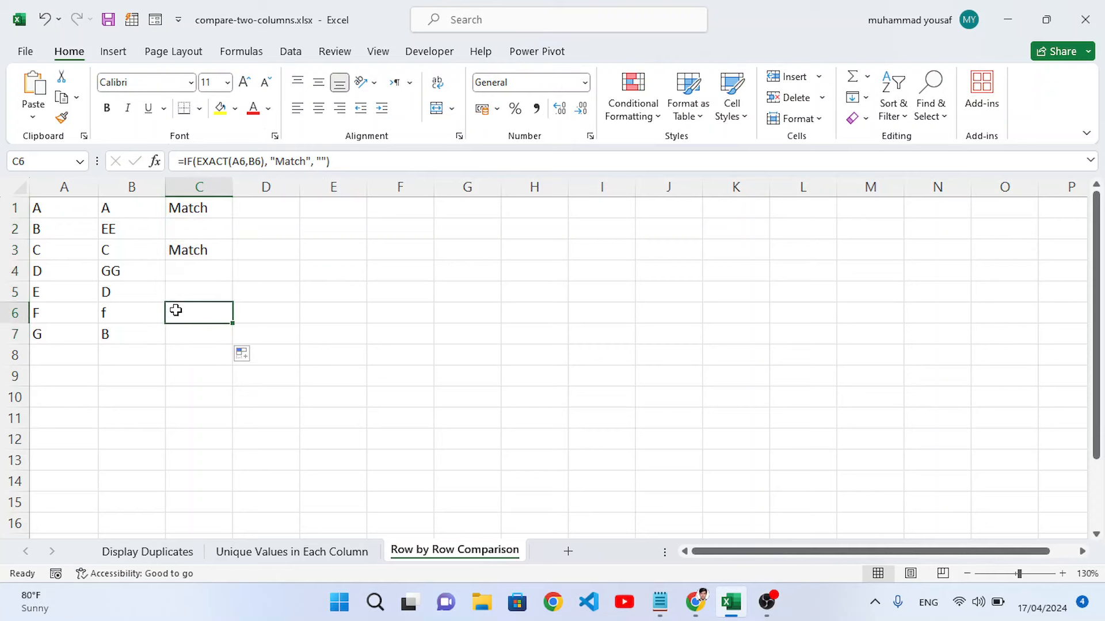
Compare the letter case of the values in A6 and B6 against the result in C6.
{"action": "left_click_drag", "start_coordinate": [69, 313], "coordinate": [131, 314]}
{"action": "left_click", "coordinate": [128, 307]}
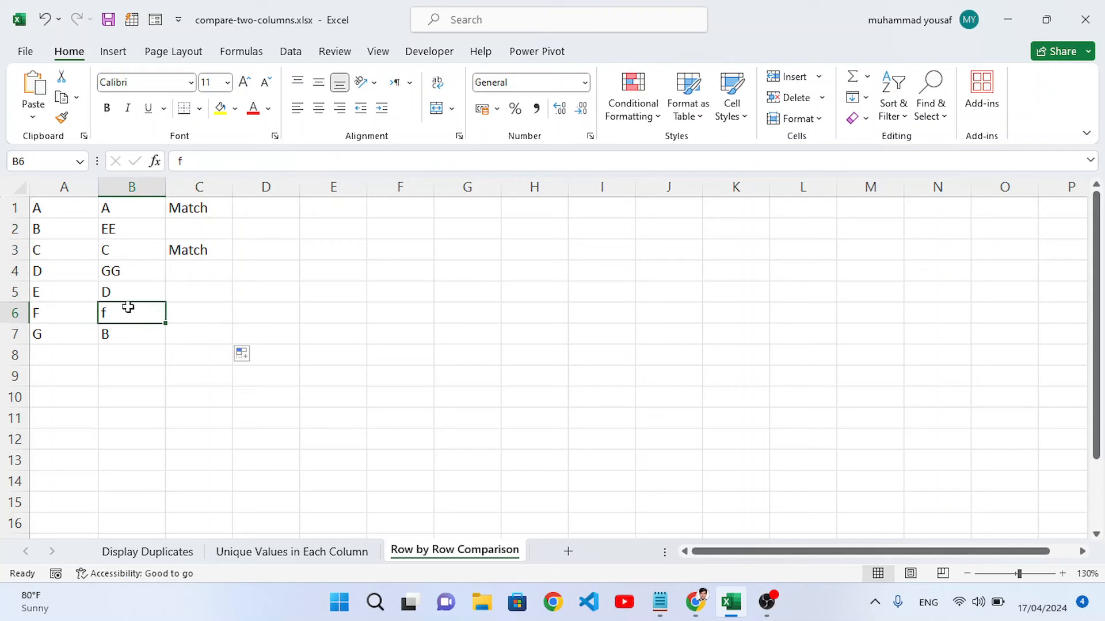
{"action": "left_click", "coordinate": [35, 318]}
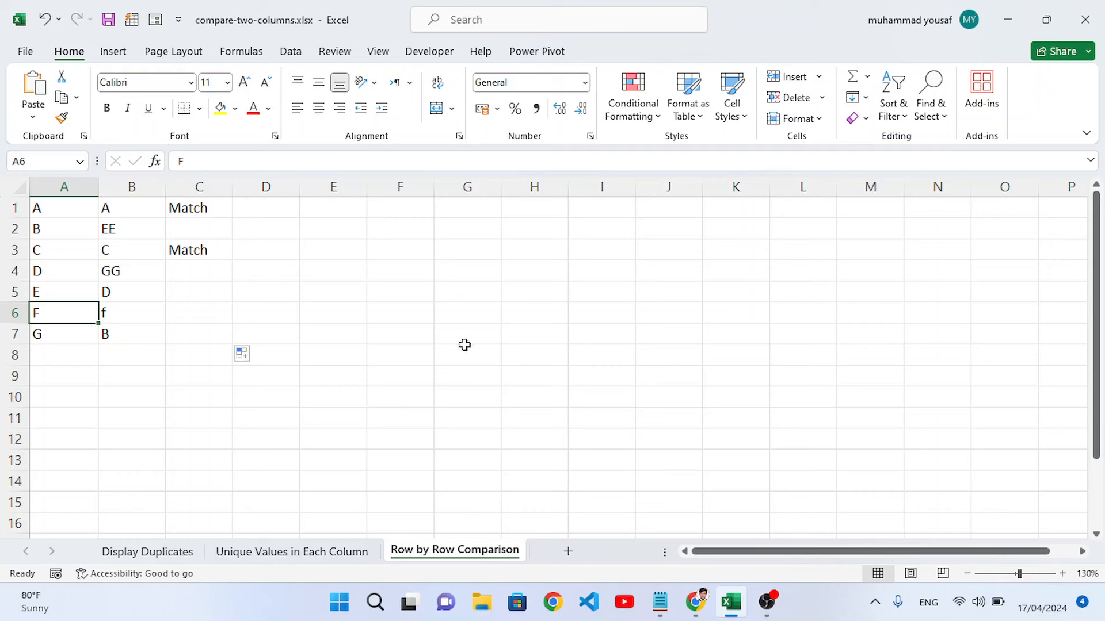
{"action": "left_click", "coordinate": [824, 604]}
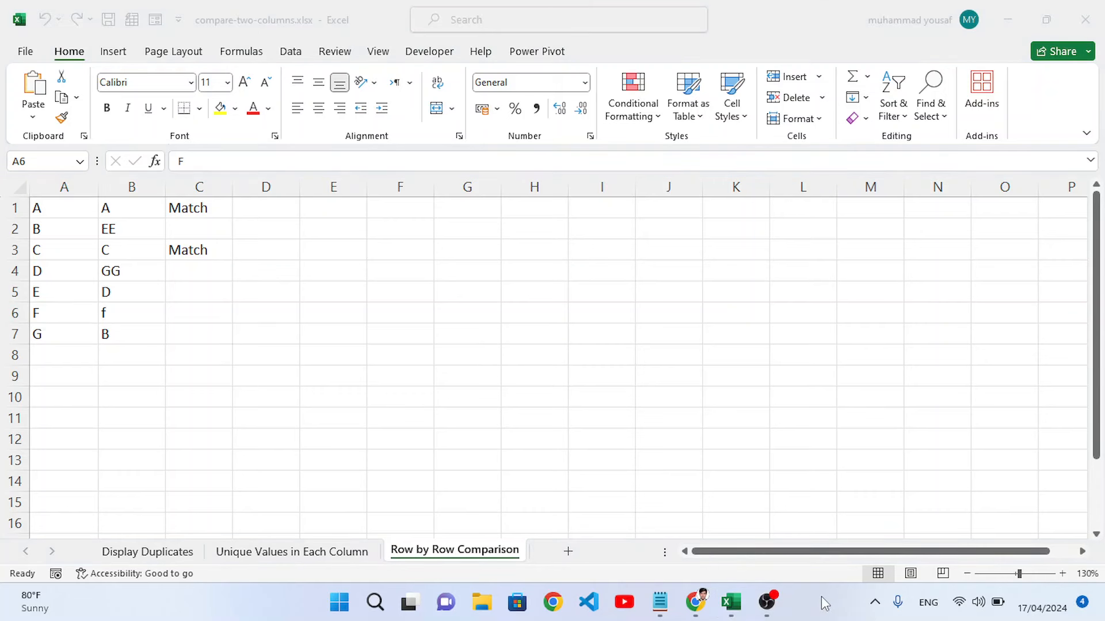